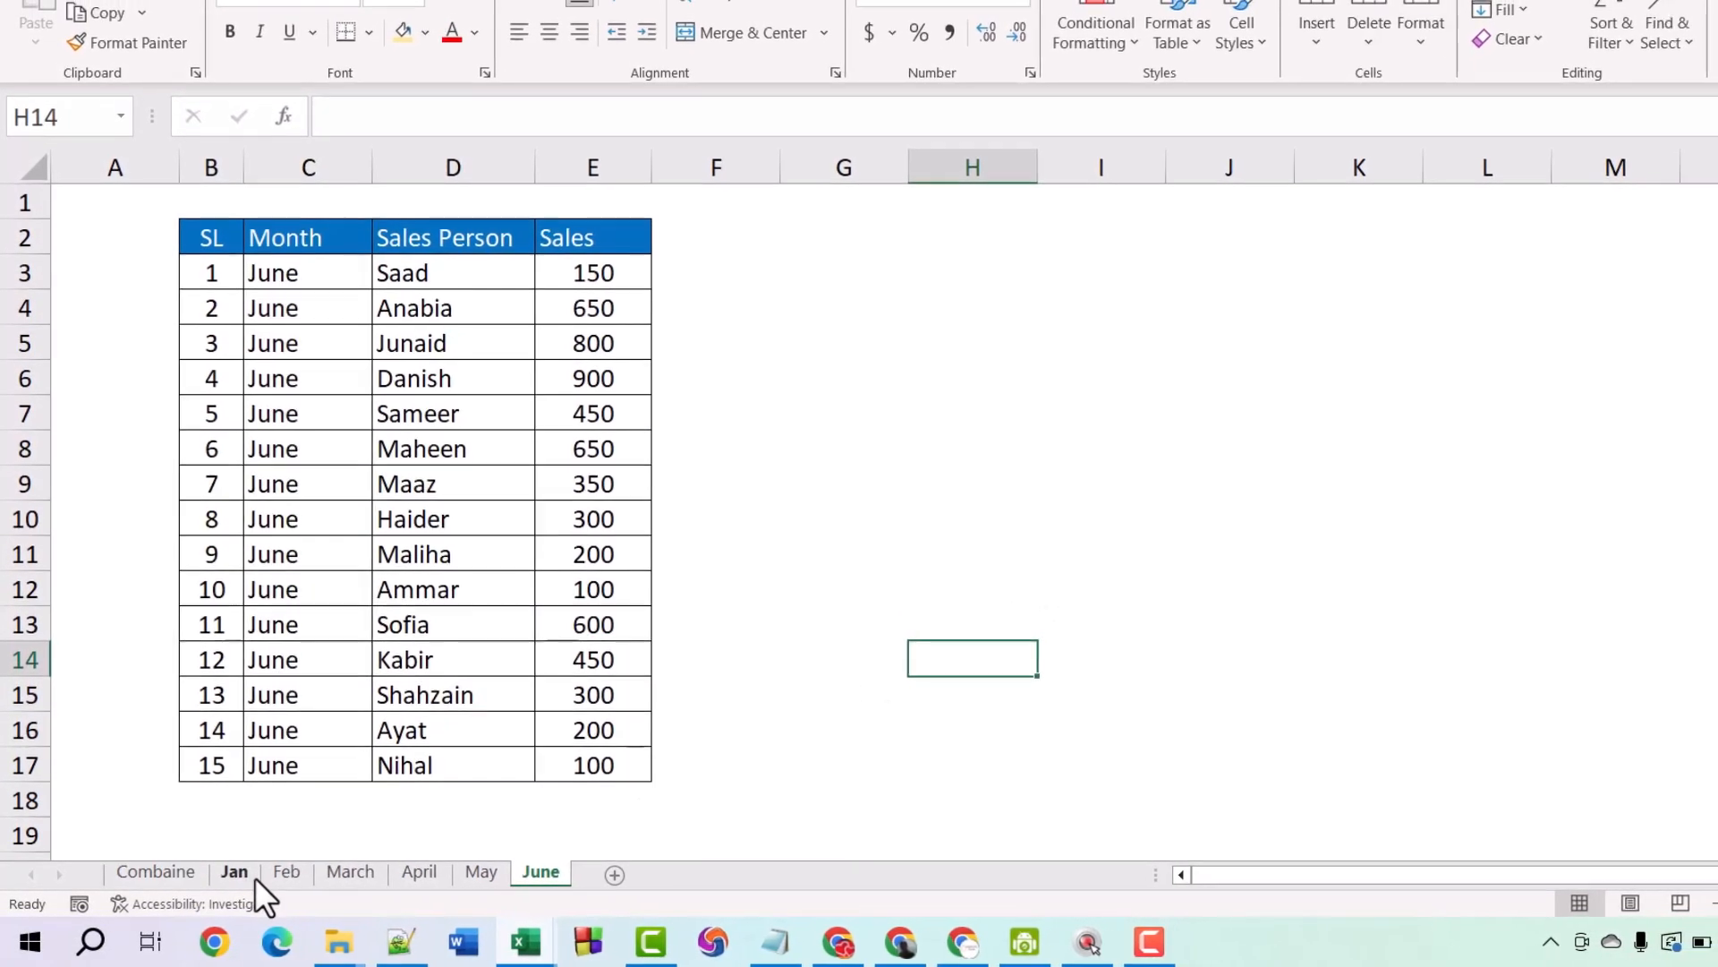
Look through the monthly sales sheets from Jan to April and the combined tables on the Combaine sheet.
left_click(240, 872)
left_click(283, 873)
left_click(341, 874)
left_click(408, 874)
left_click(131, 873)
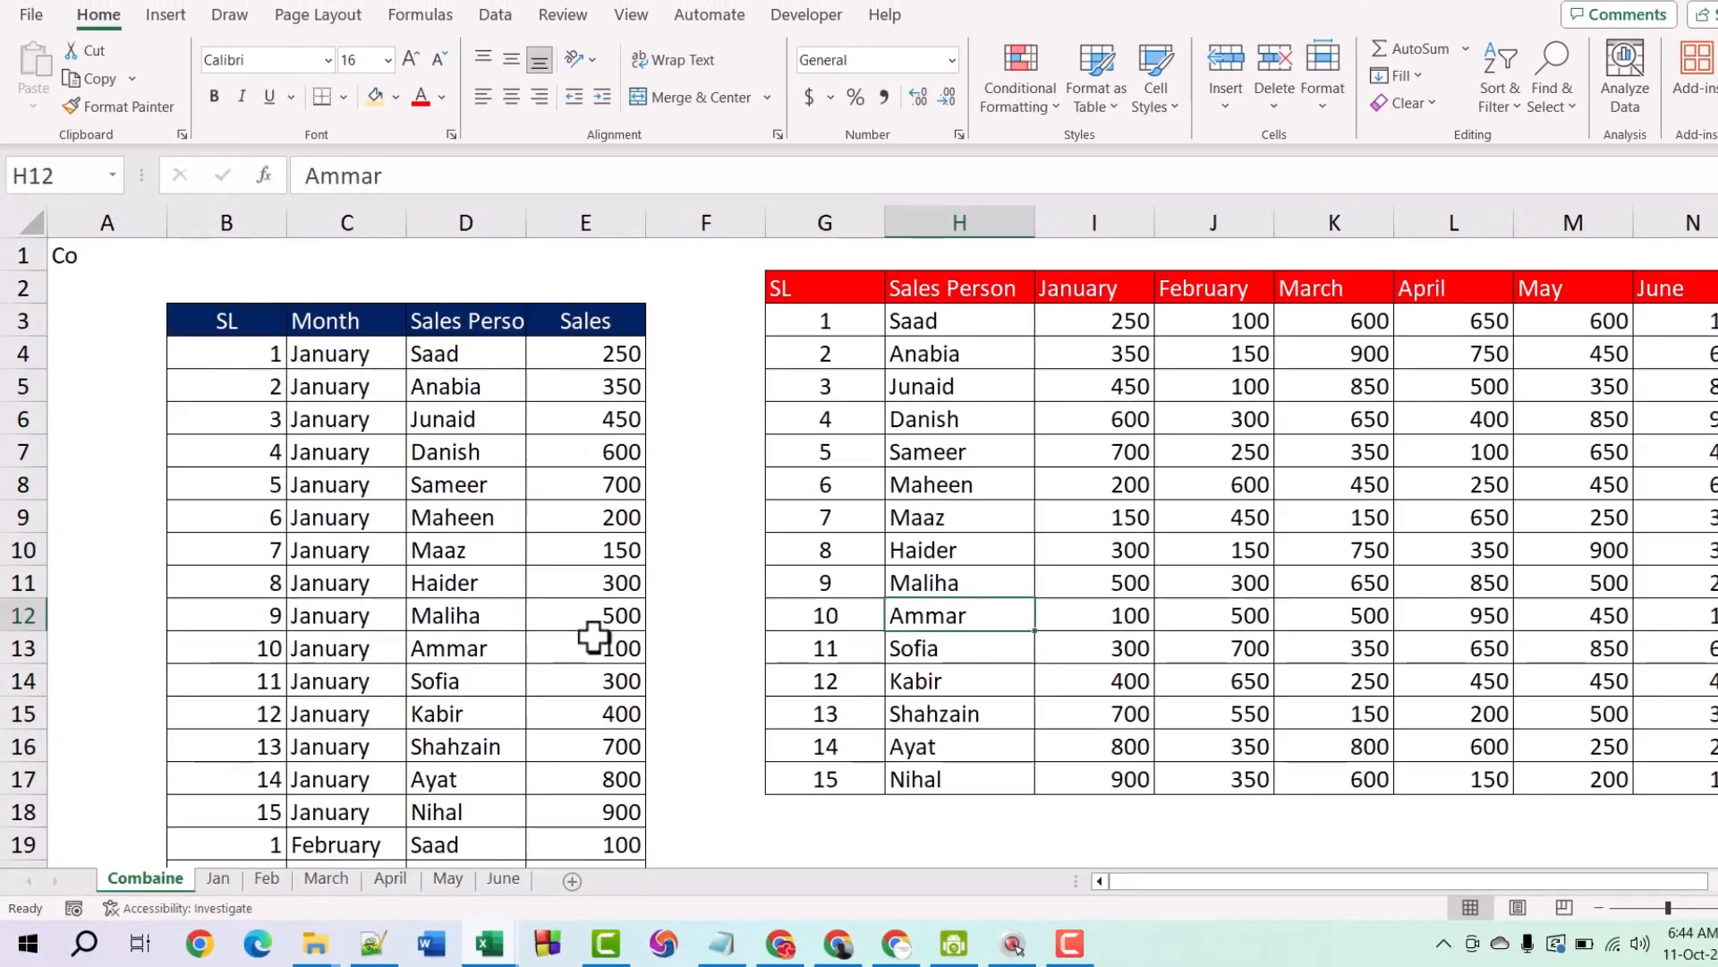
scroll(407, 483, "down", 9)
scroll(410, 508, "down", 5)
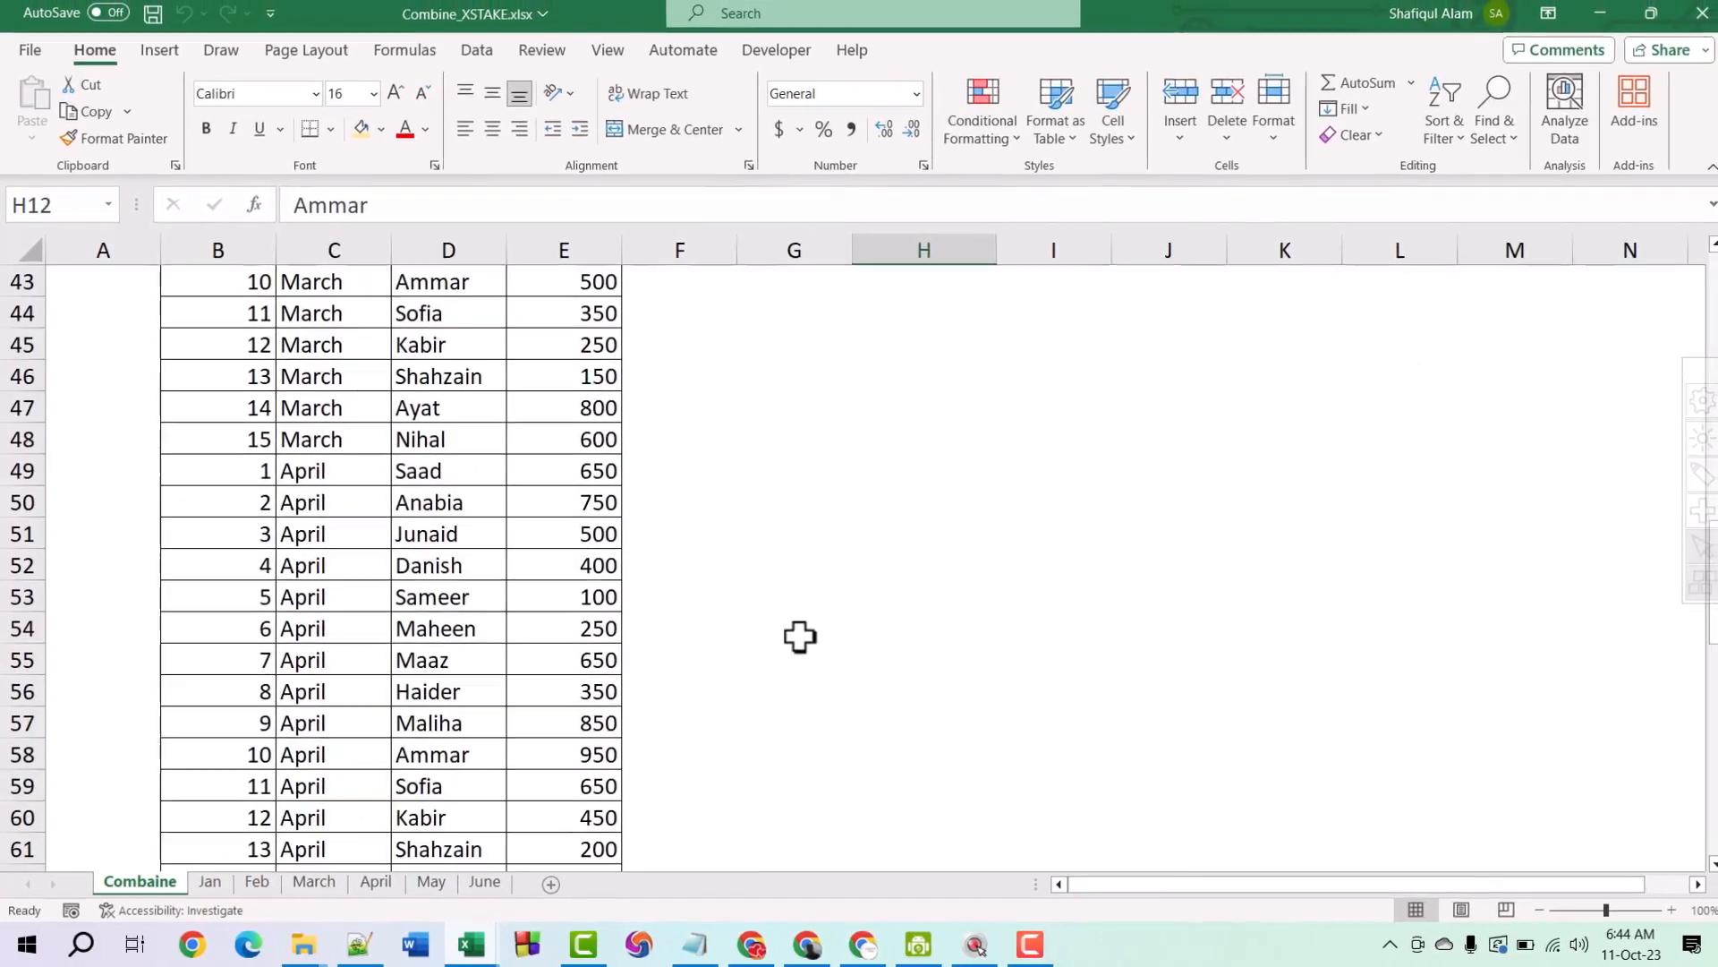
scroll(528, 703, "up", 14)
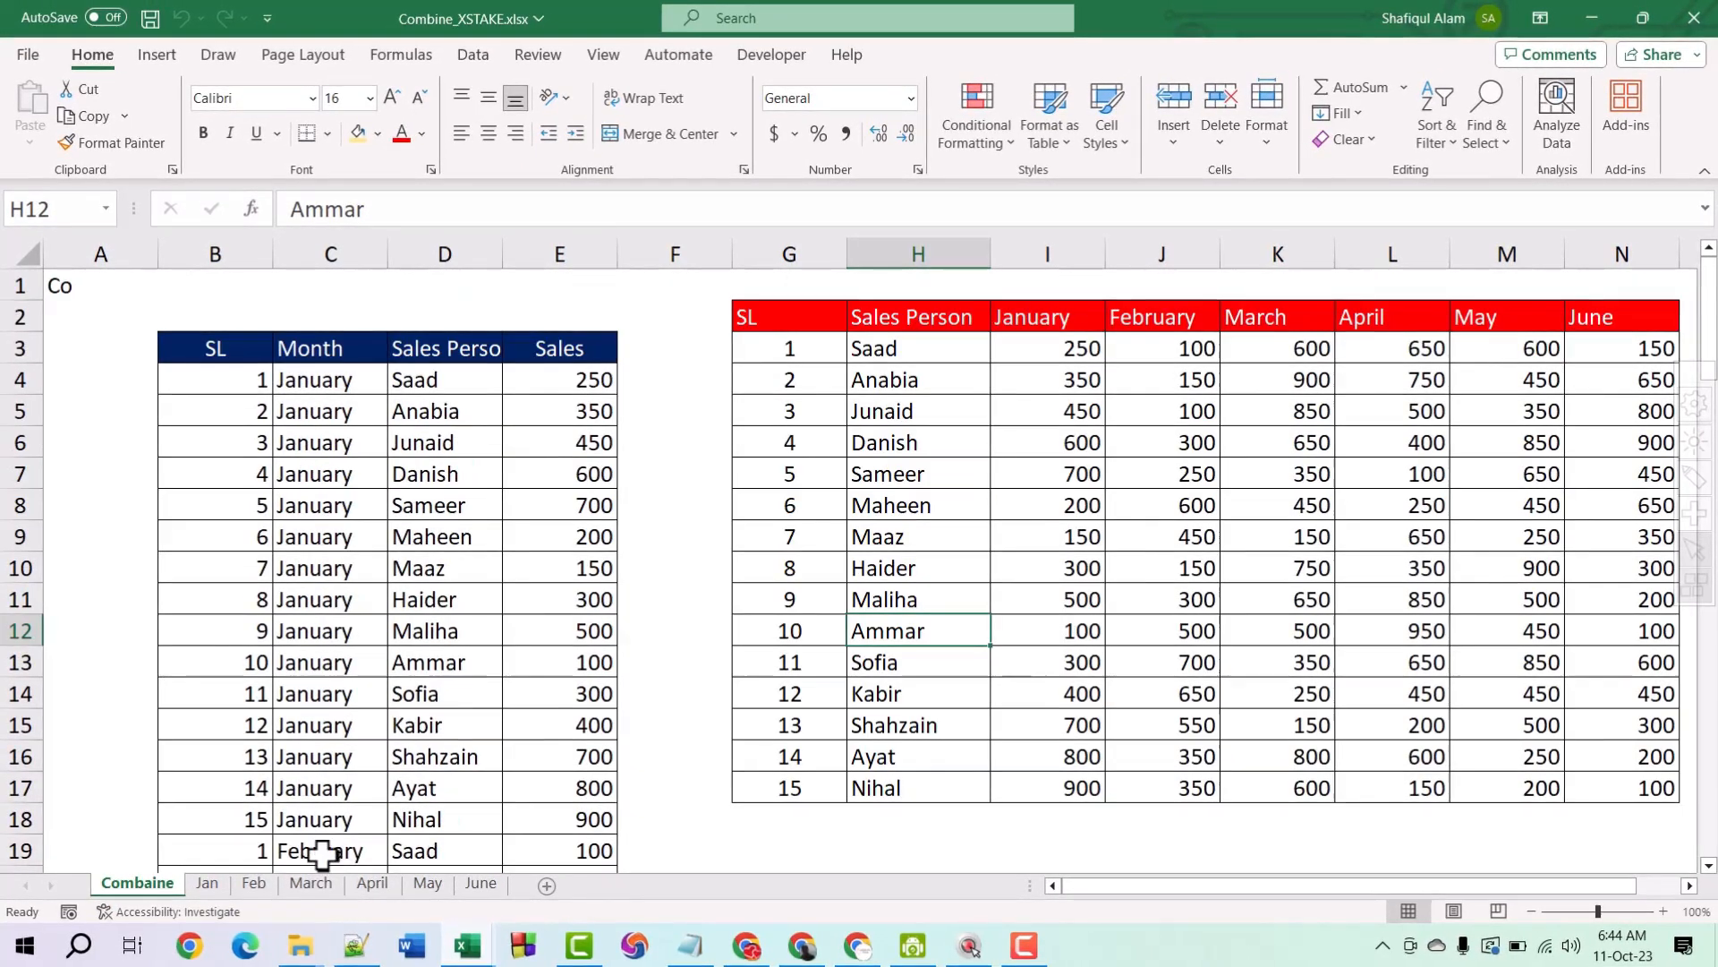
Copy the January sales records B3:E17 on the Jan sheet and paste them at H3 of the same sheet.
left_click(208, 884)
left_click_drag(203, 350, 540, 789)
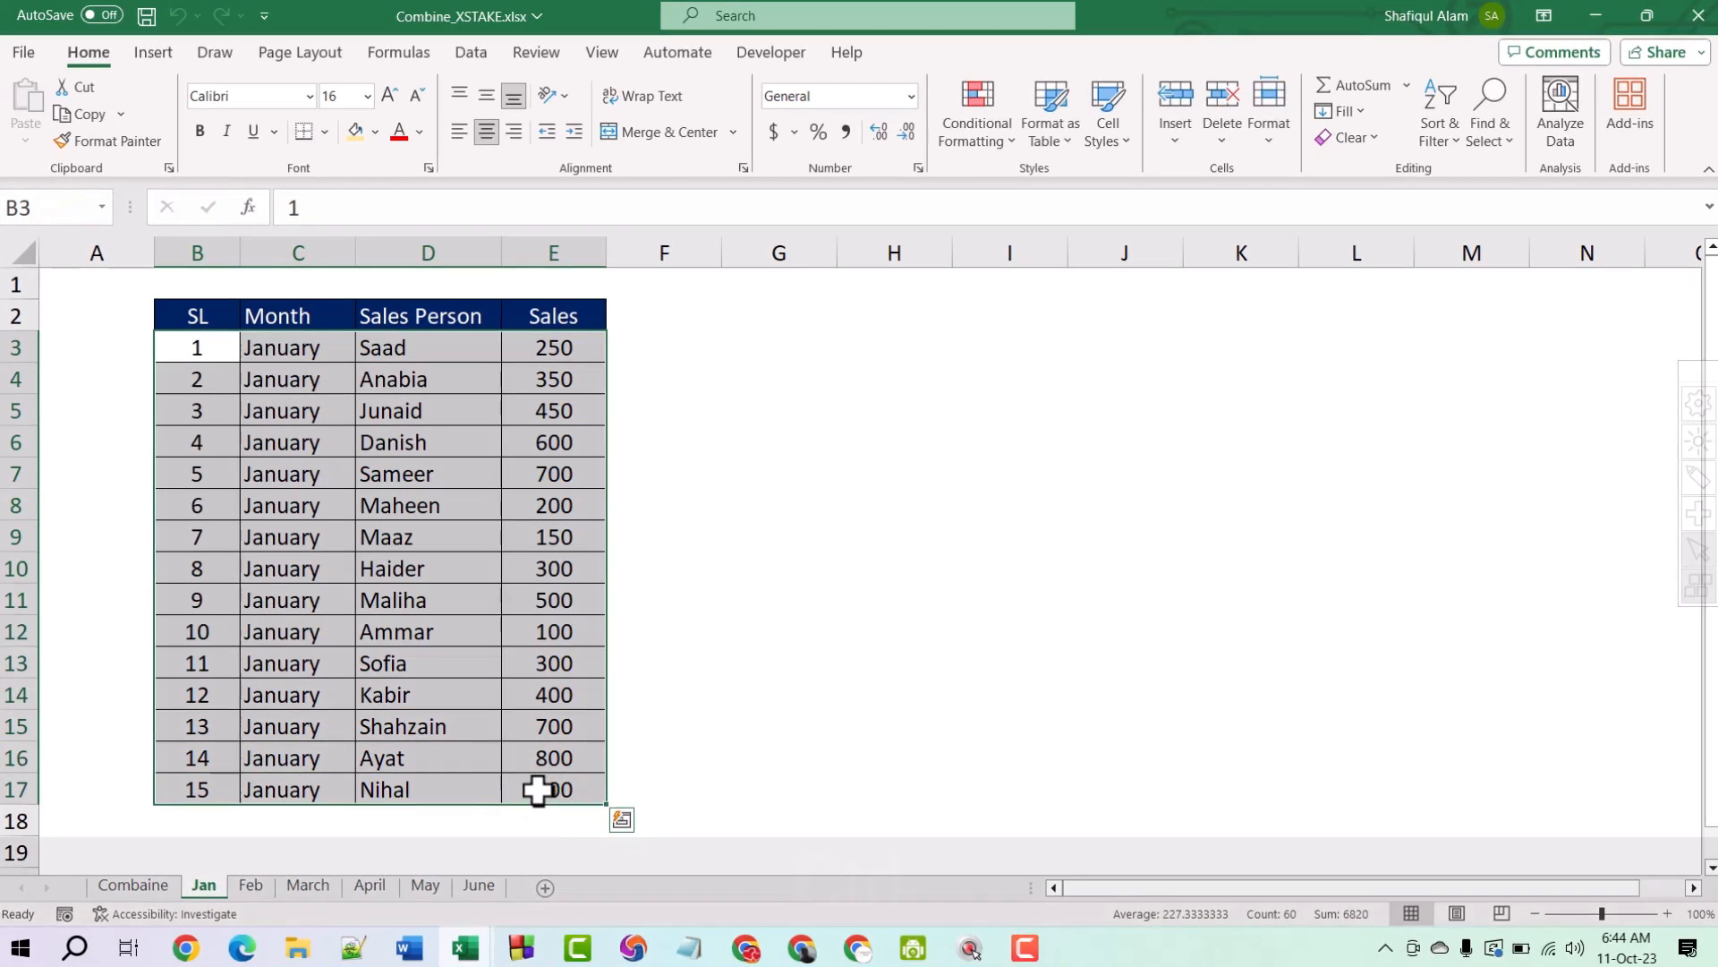
key("ctrl+c")
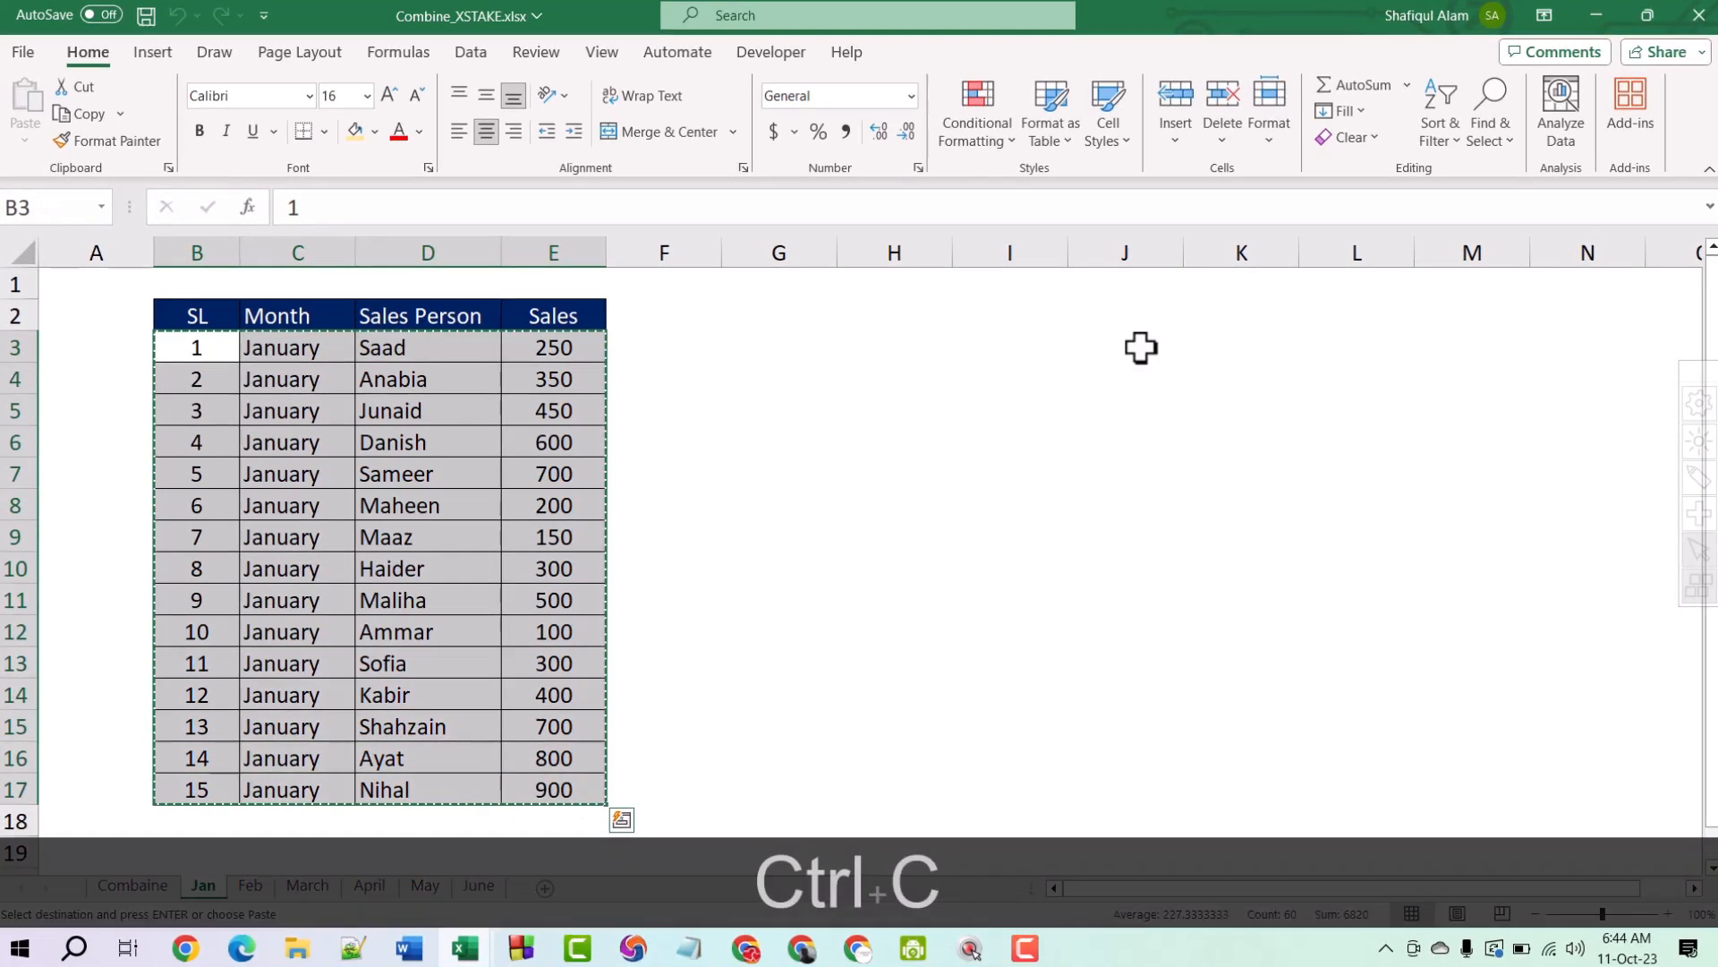
left_click(939, 349)
key("ctrl+v")
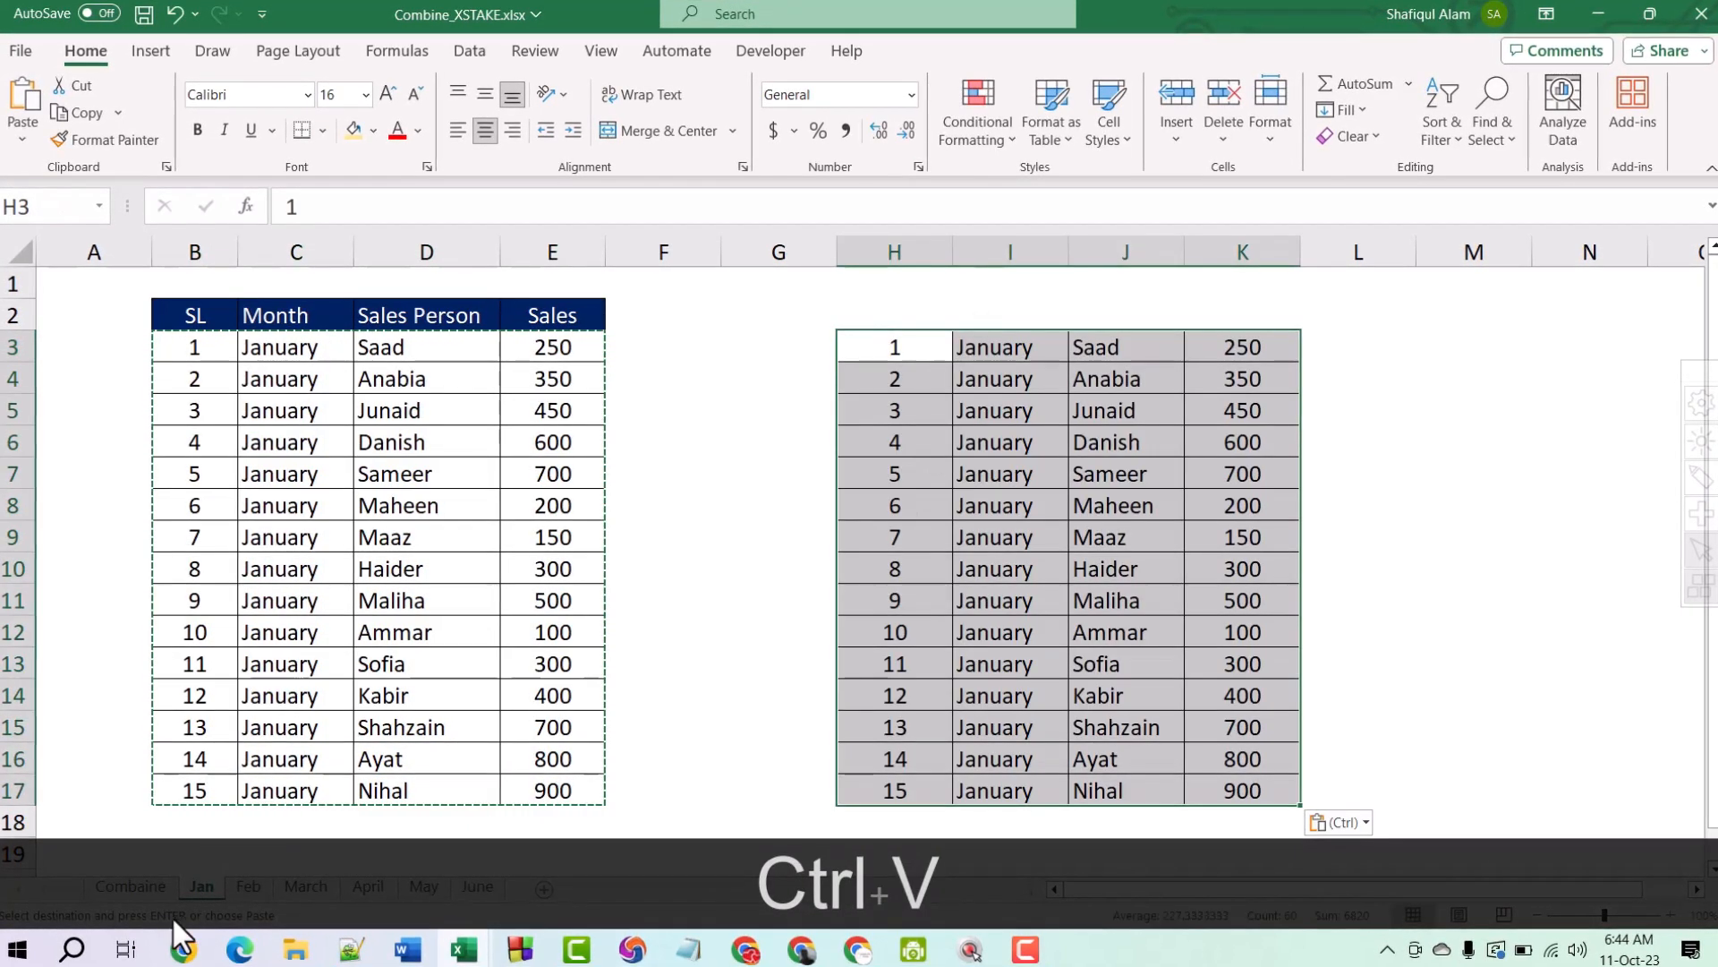
Copy the February records B3:E17 from the Feb sheet and paste them at H18 on the Jan sheet, below the January copy.
left_click(250, 888)
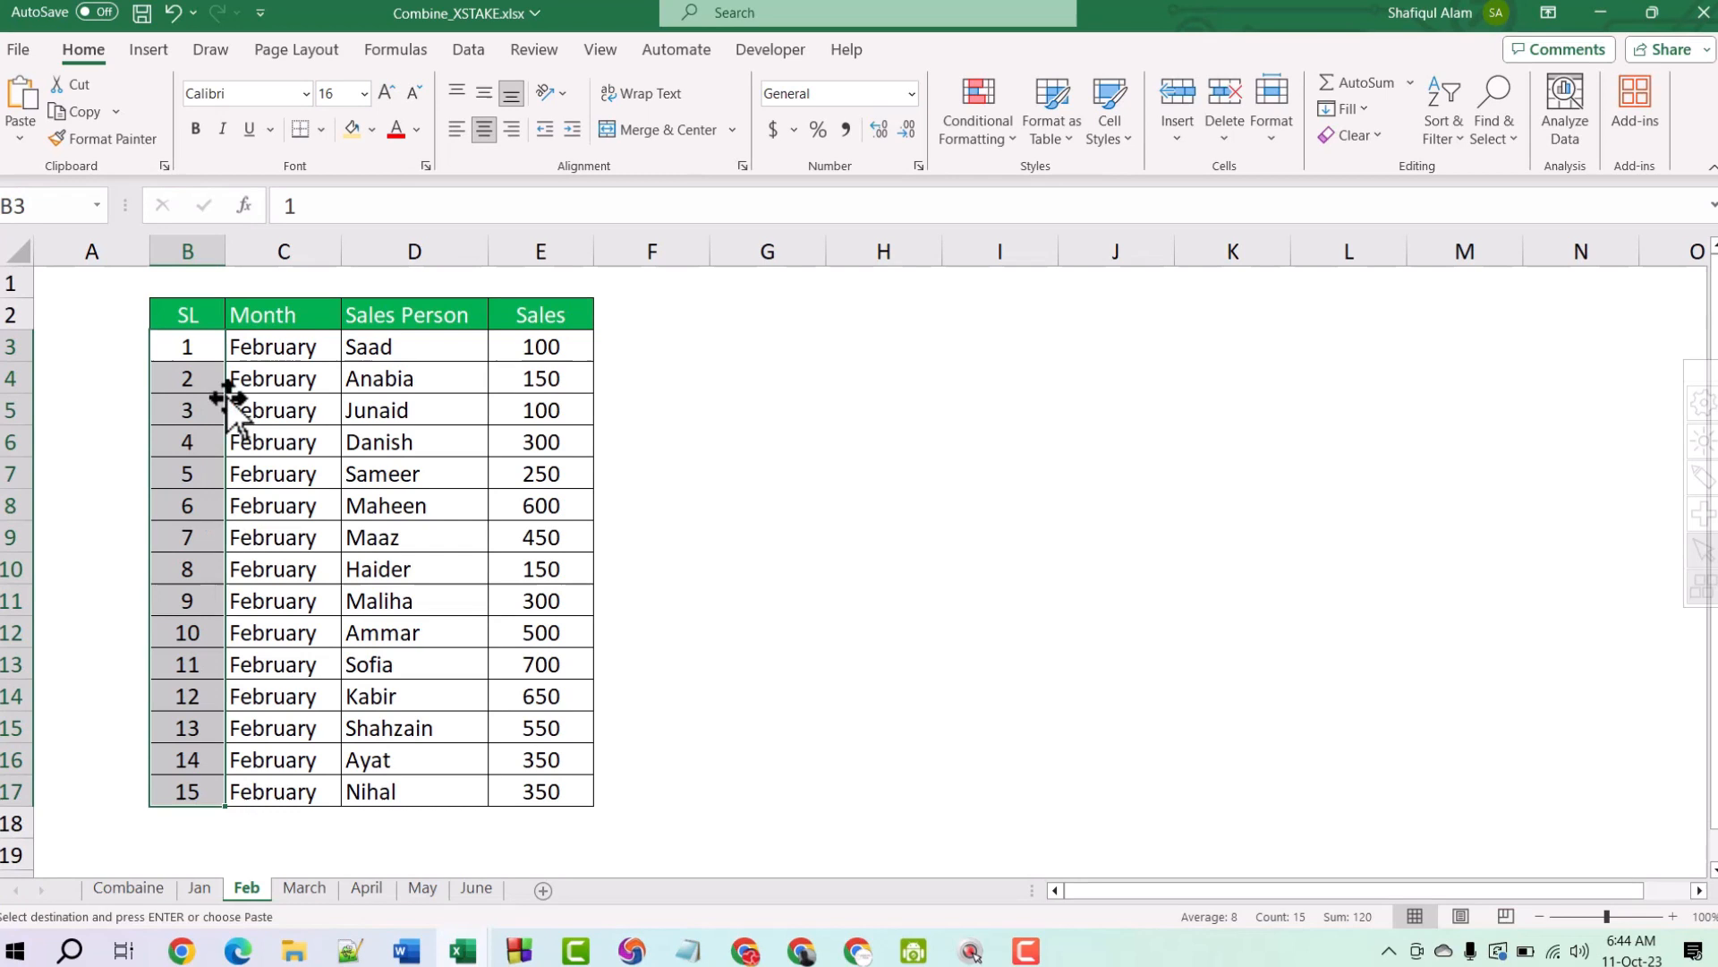
left_click_drag(345, 410, 556, 794)
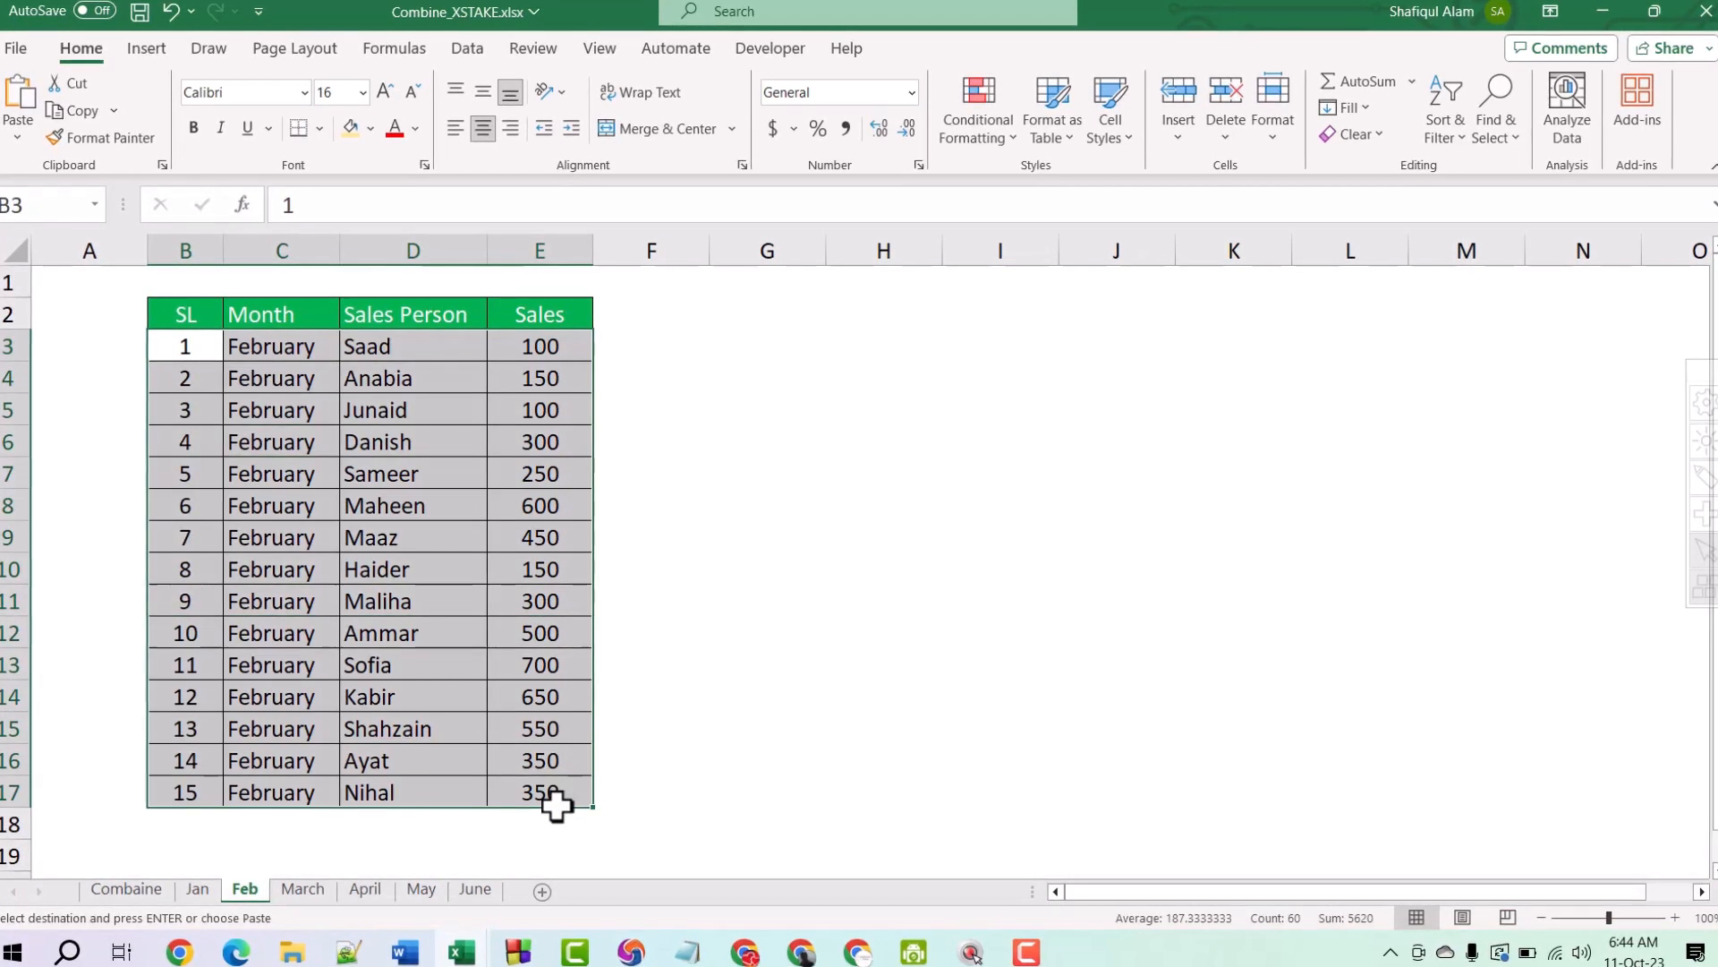
key("ctrl+c")
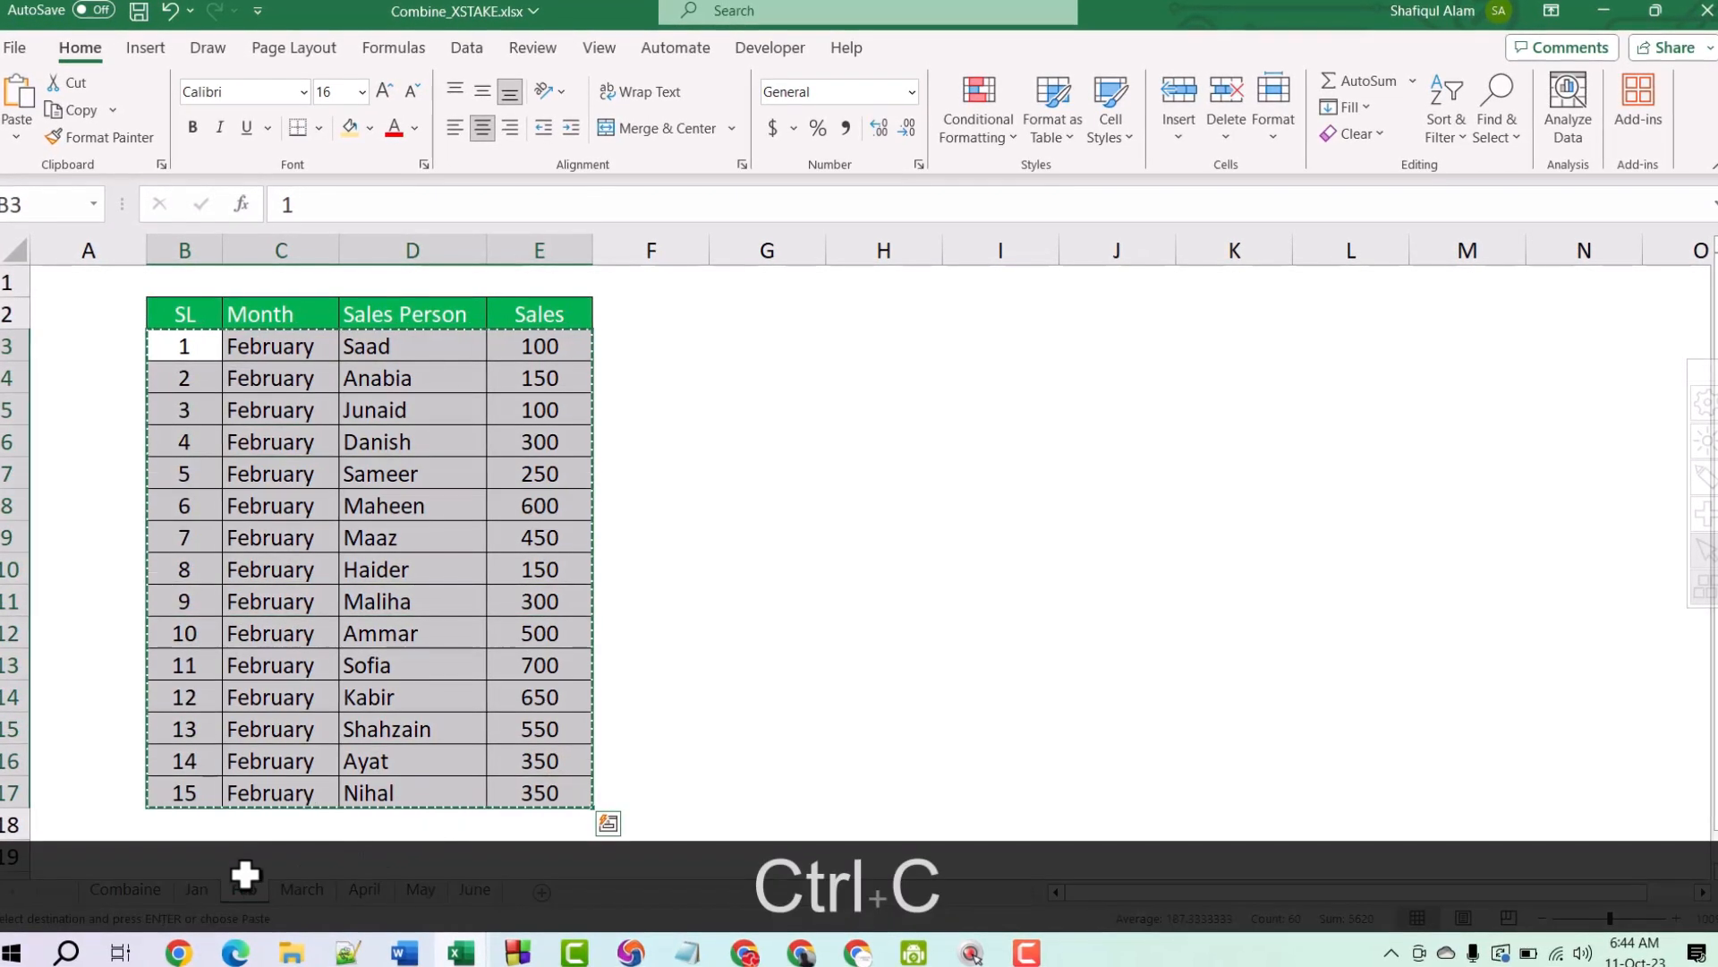
left_click(192, 891)
scroll(1033, 650, "down", 3)
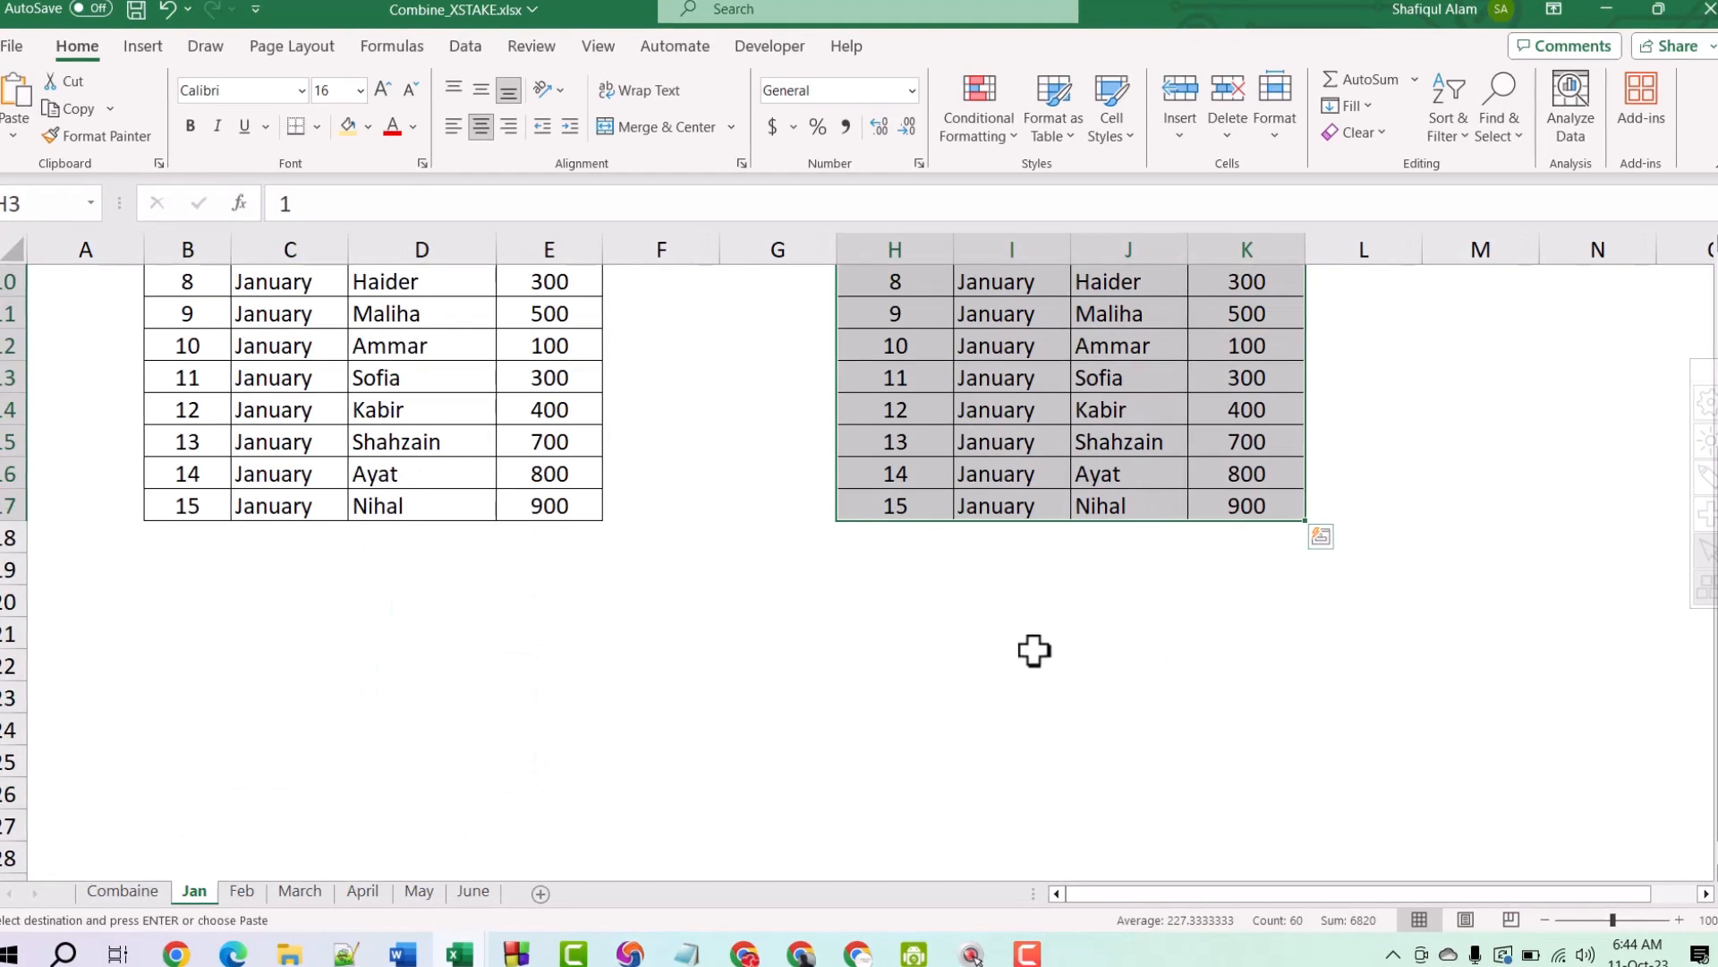
left_click(895, 548)
key("ctrl+v")
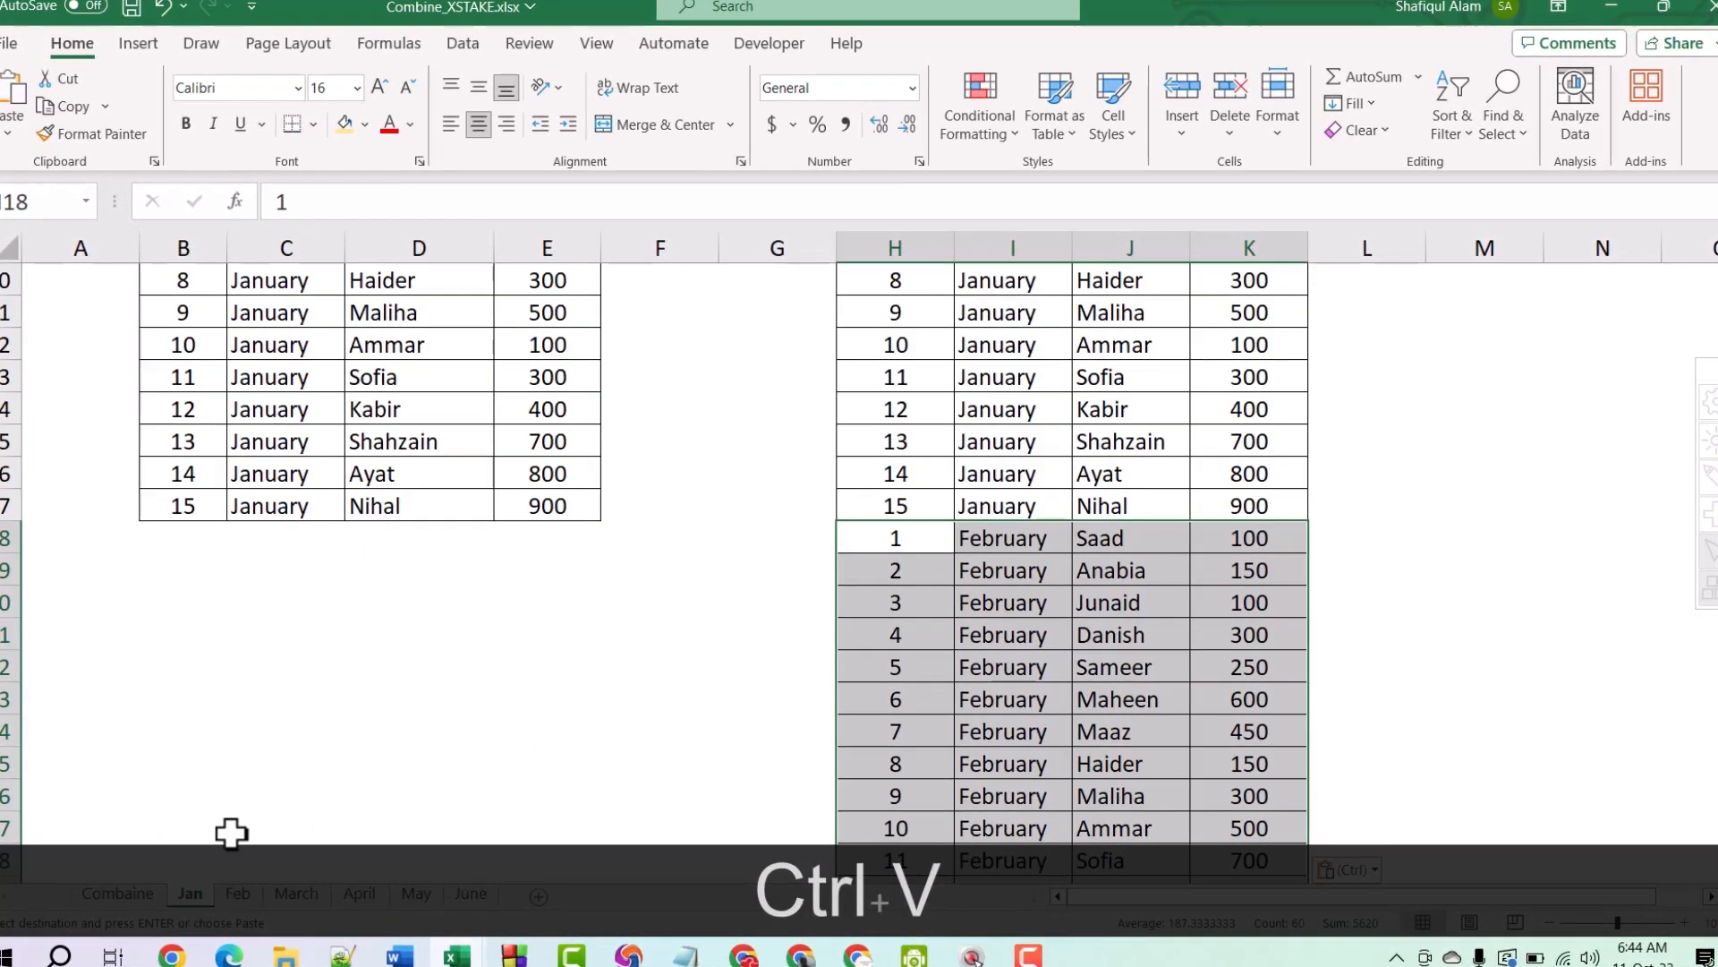
Review the stacked monthly records on the Combaine sheet from beginning to end.
left_click(117, 892)
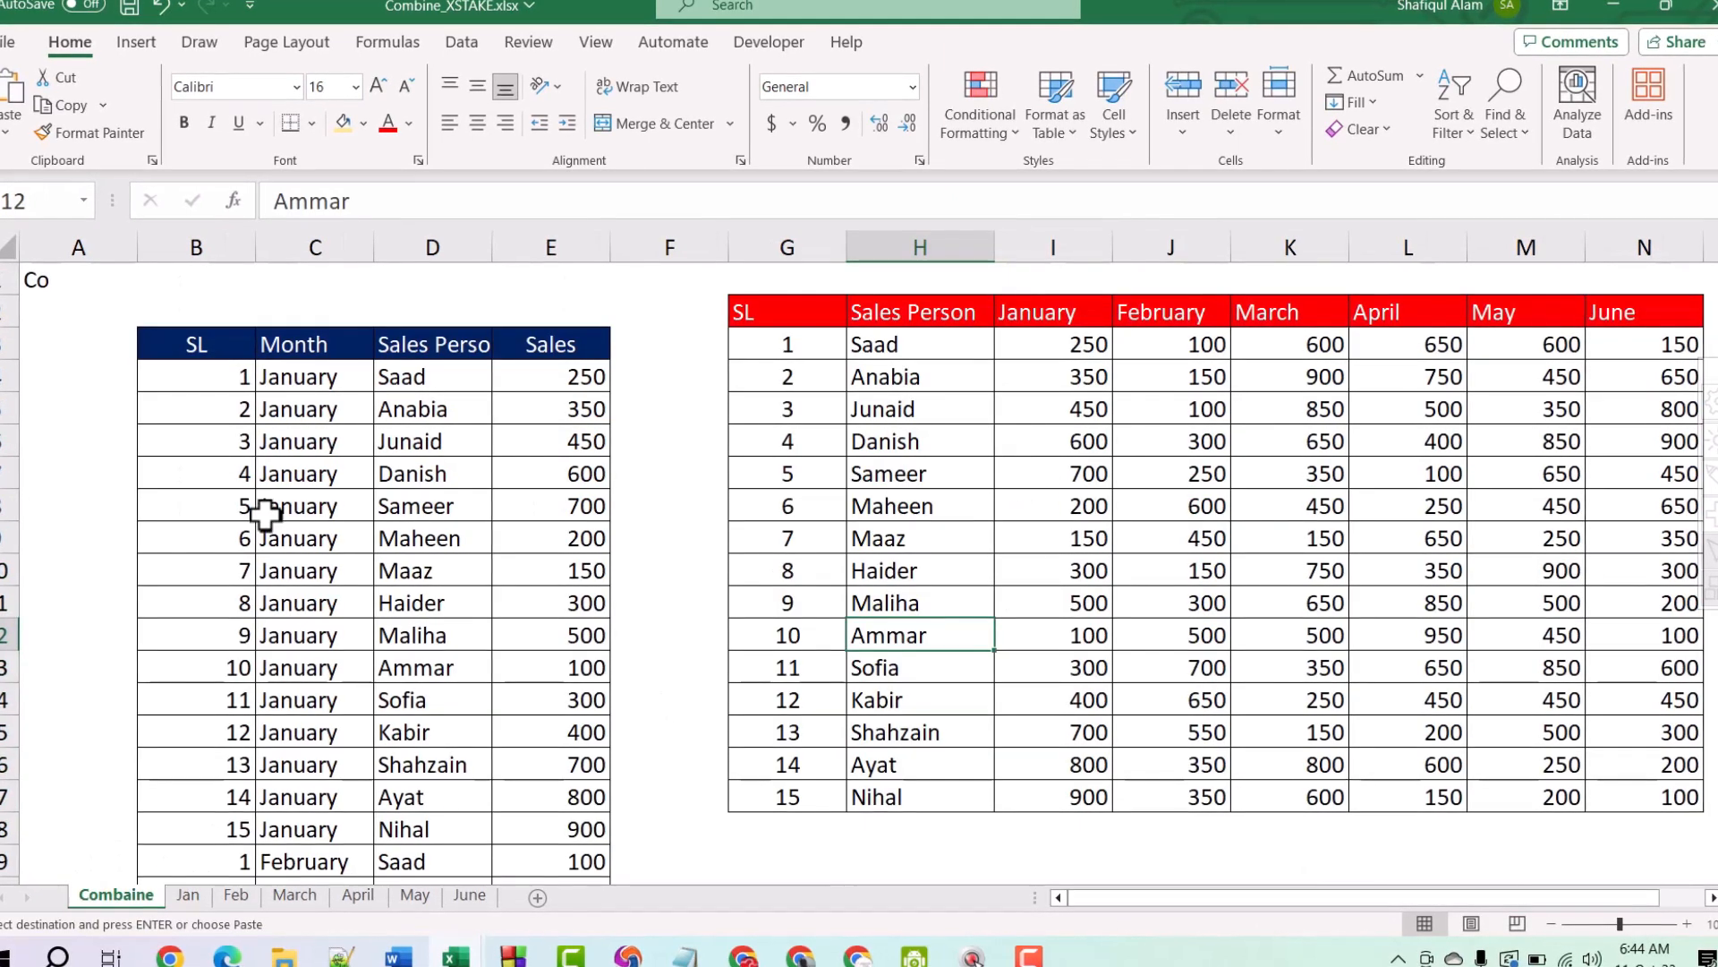
scroll(368, 502, "down", 7)
scroll(380, 489, "down", 11)
scroll(380, 489, "down", 10)
scroll(1072, 485, "up", 6)
scroll(399, 498, "up", 20)
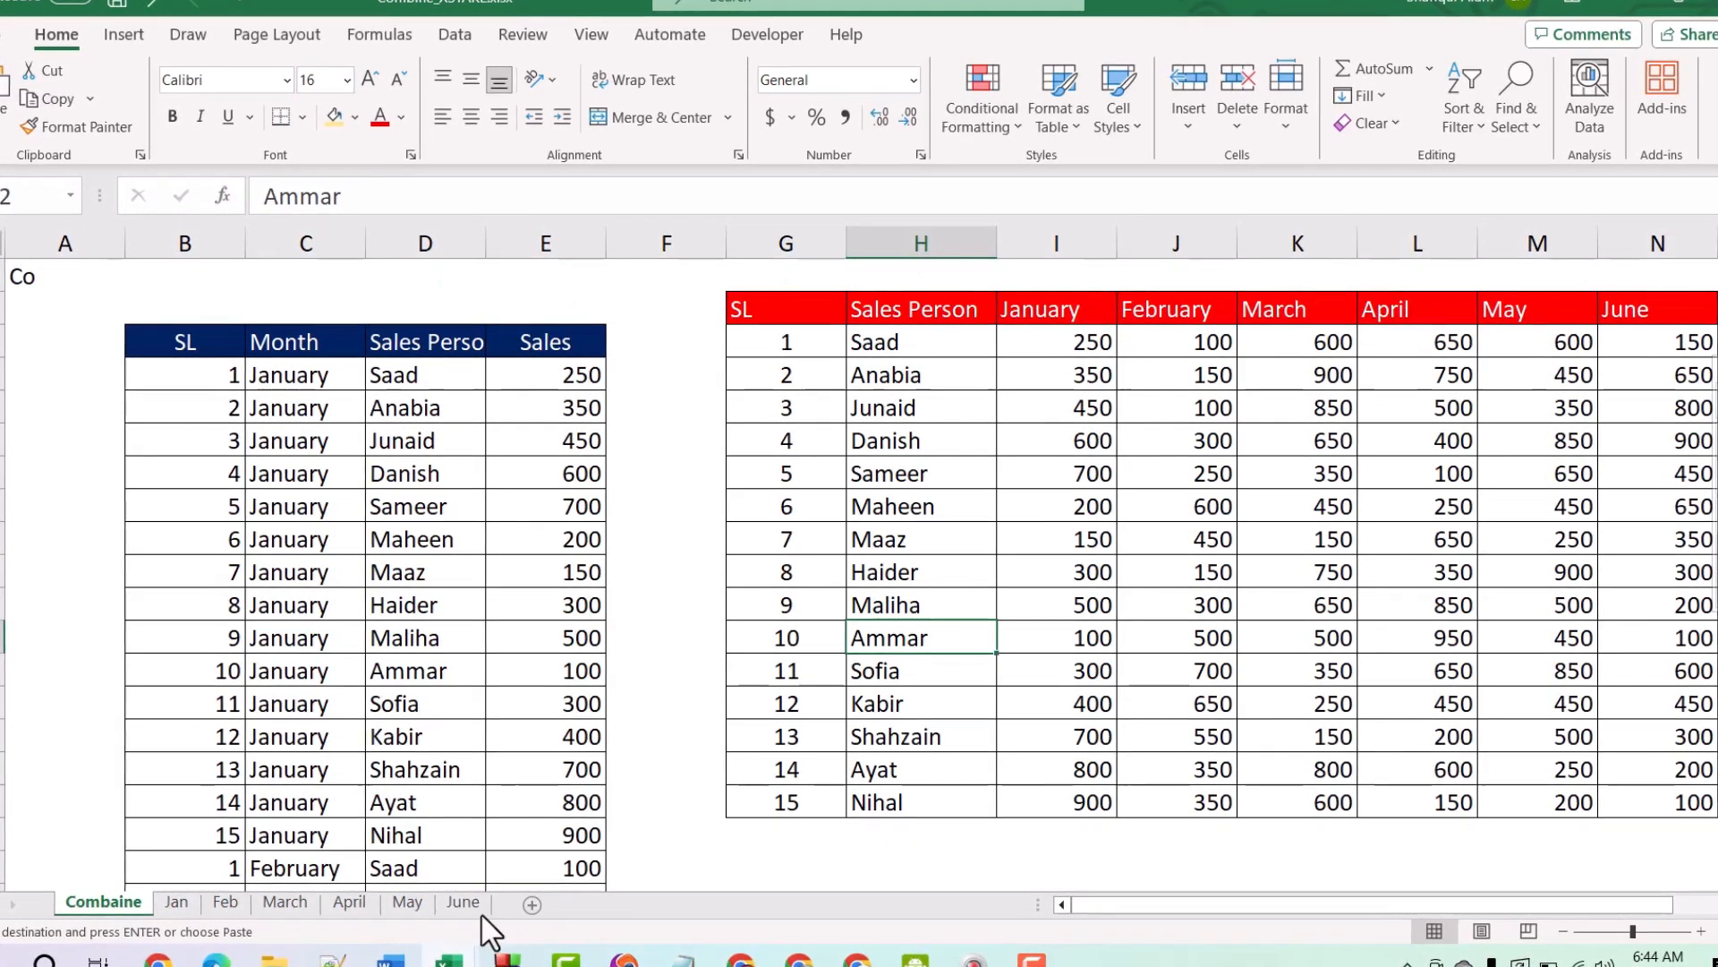
Delete the Combaine sheet and clear the pasted January and February records from columns H to K of the Jan sheet.
right_click(89, 901)
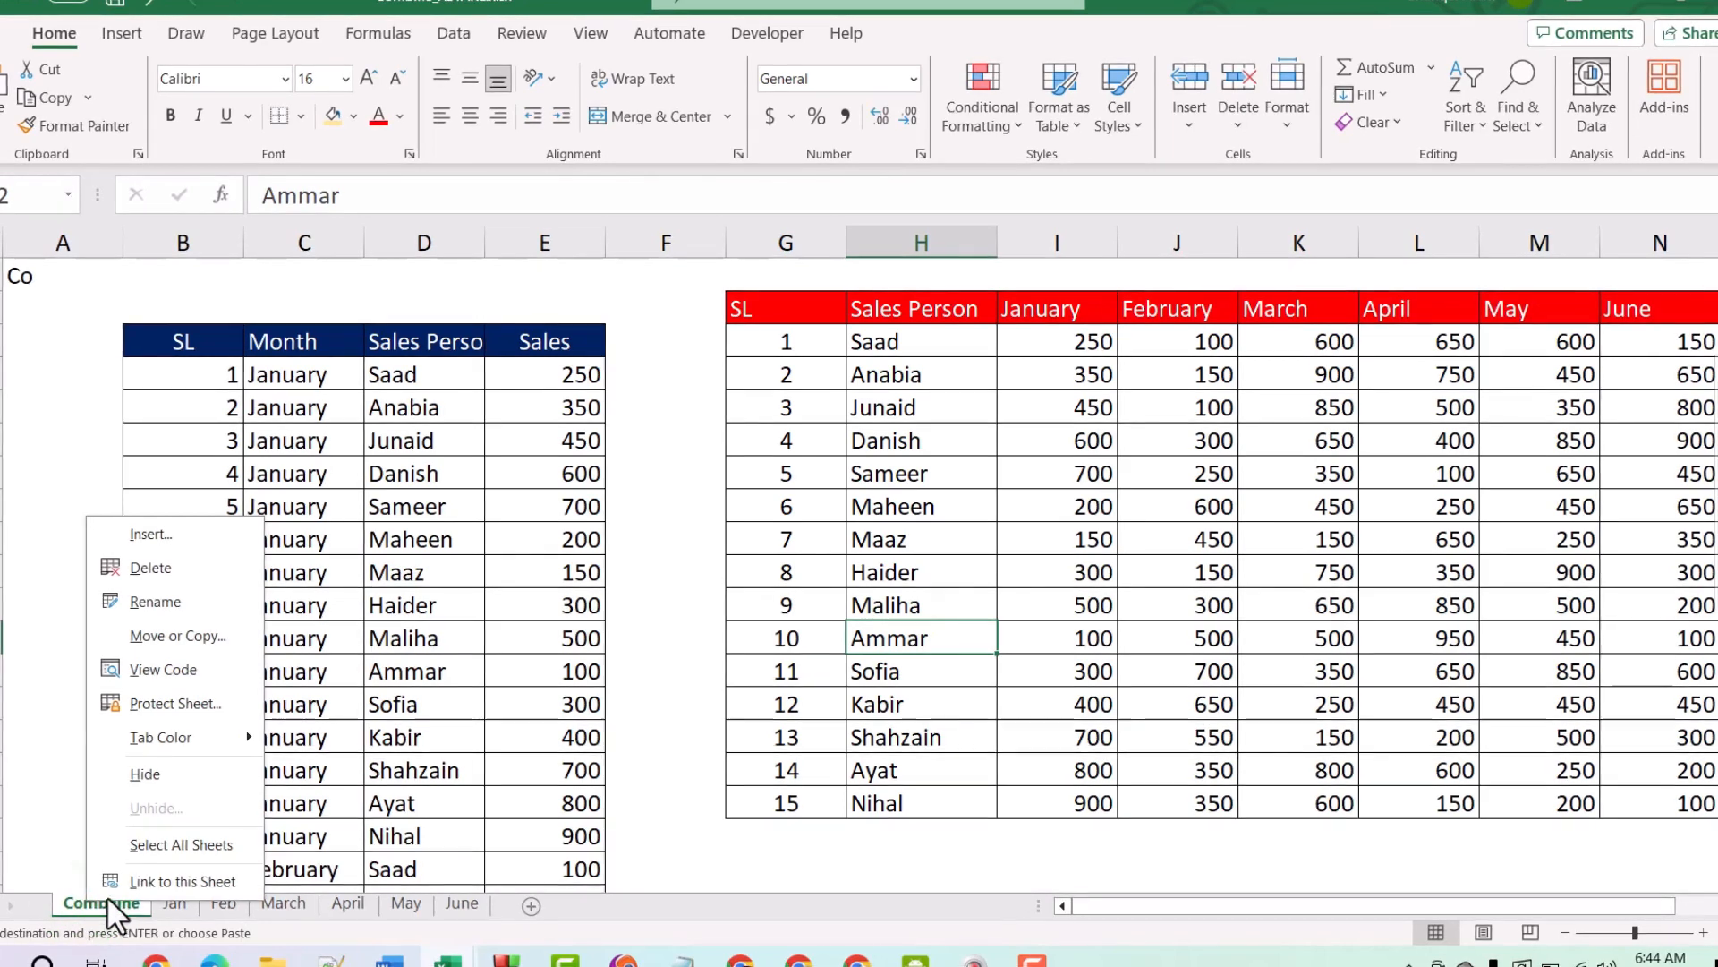
left_click(179, 570)
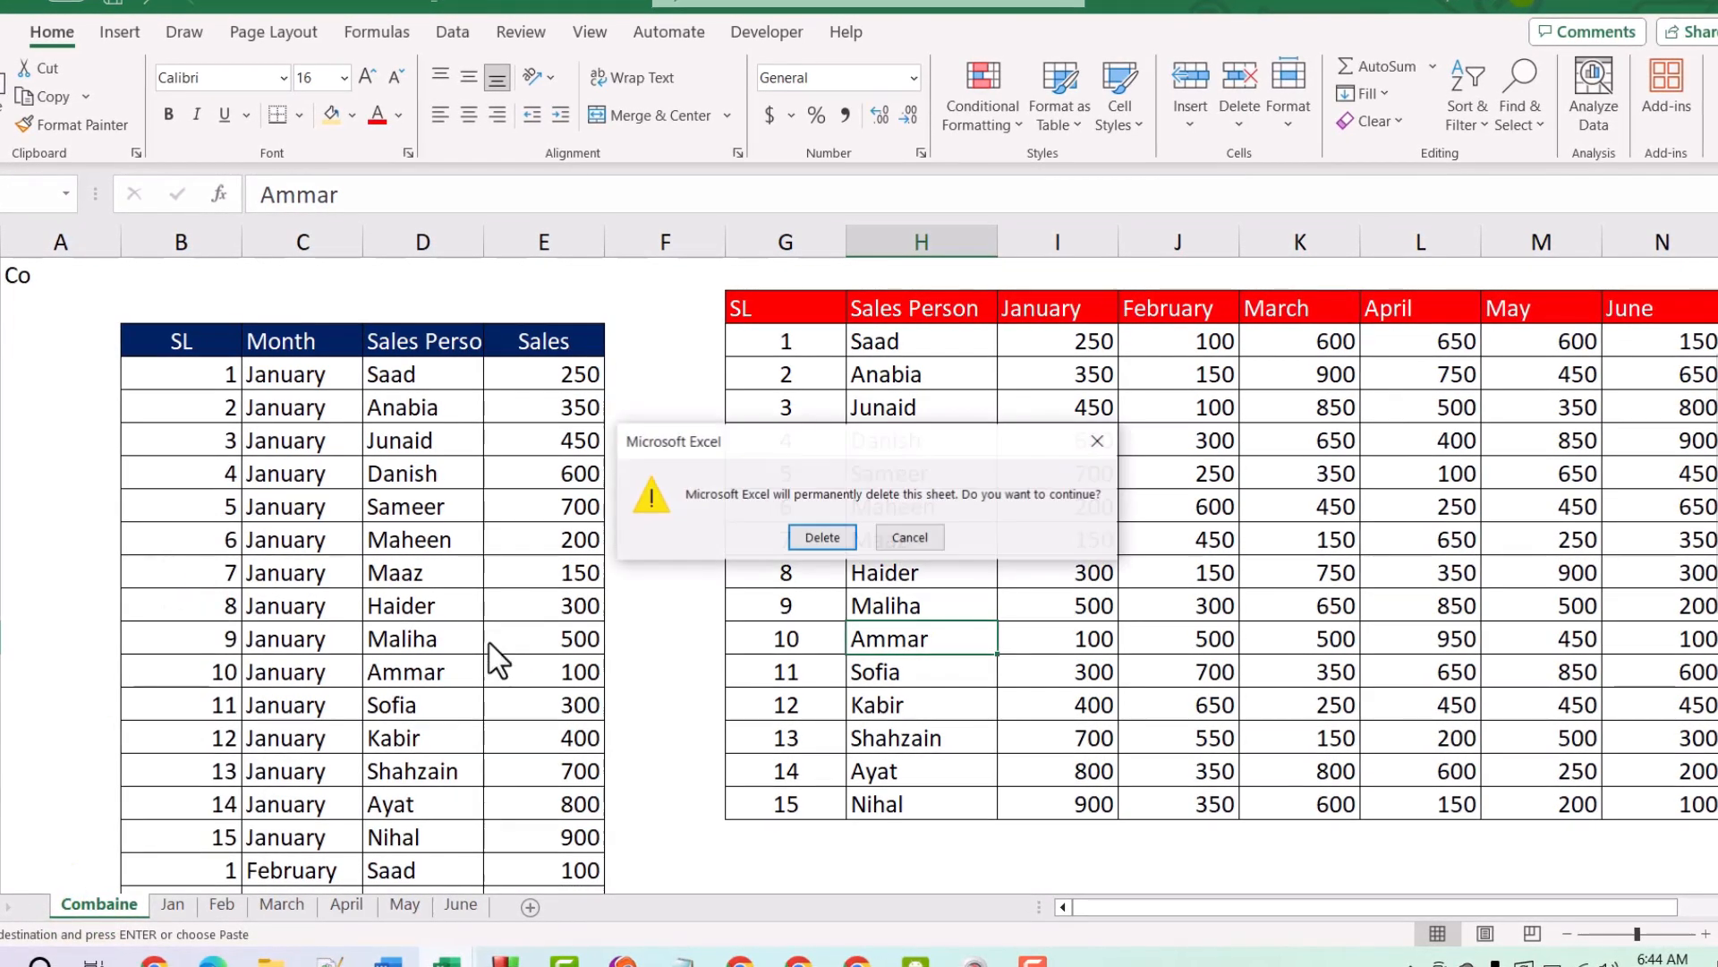
left_click(819, 537)
left_click(833, 333)
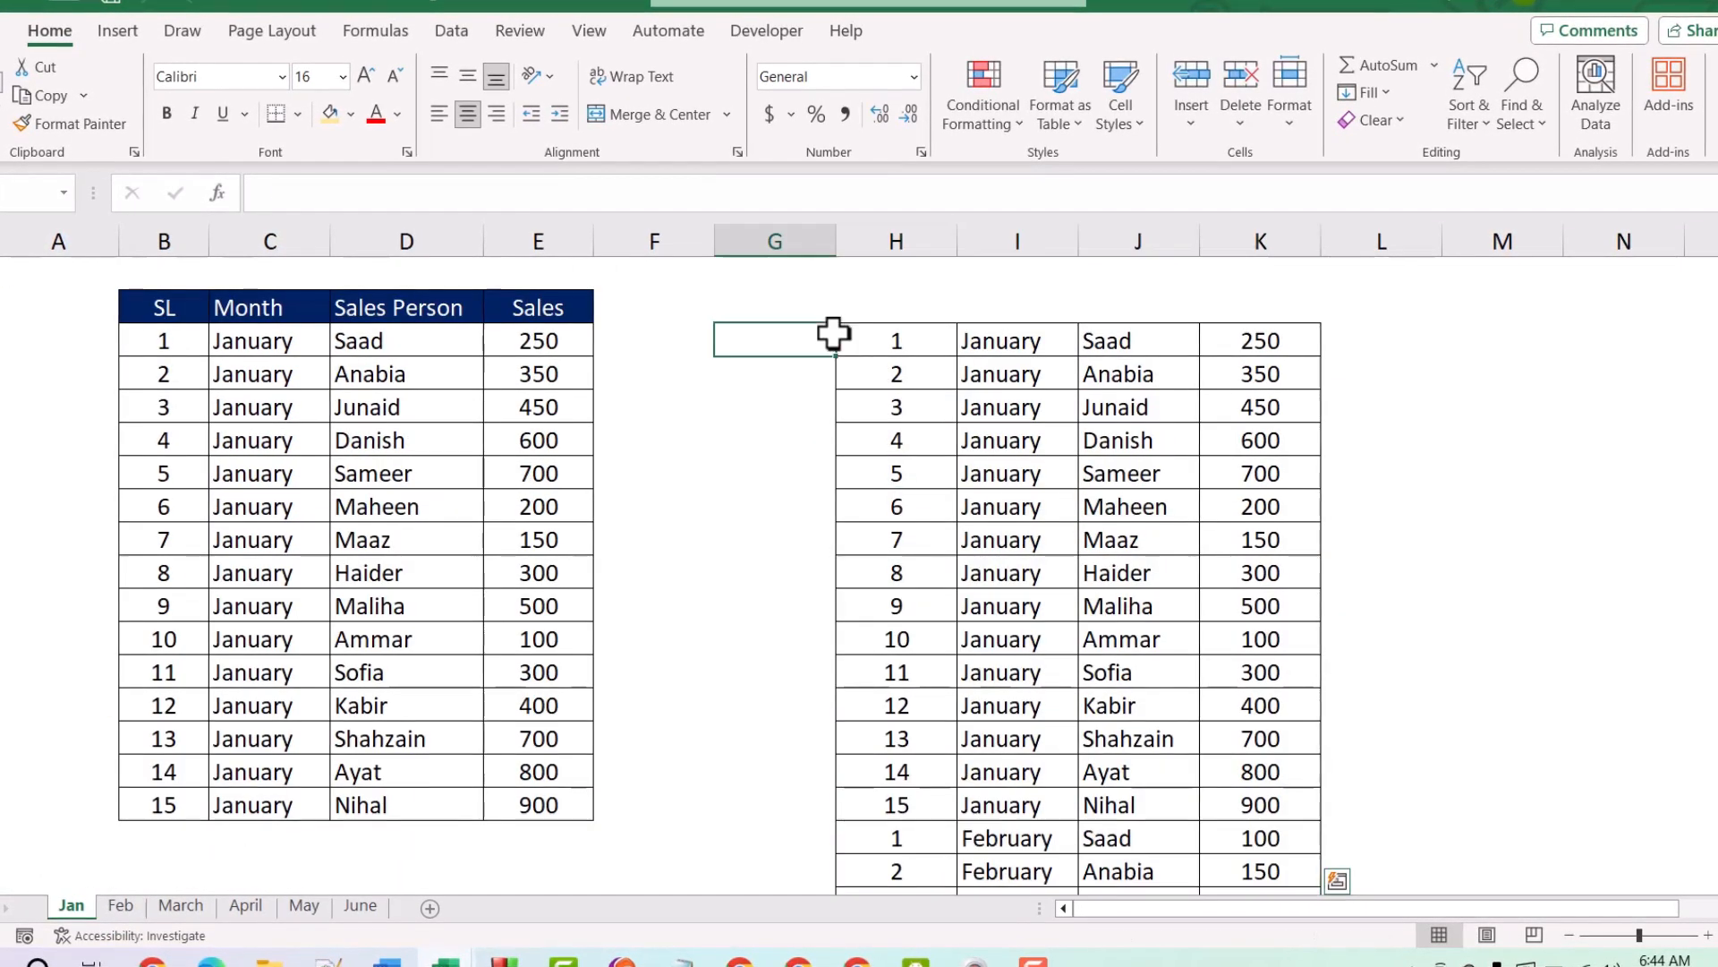
left_click_drag(878, 318, 1323, 872)
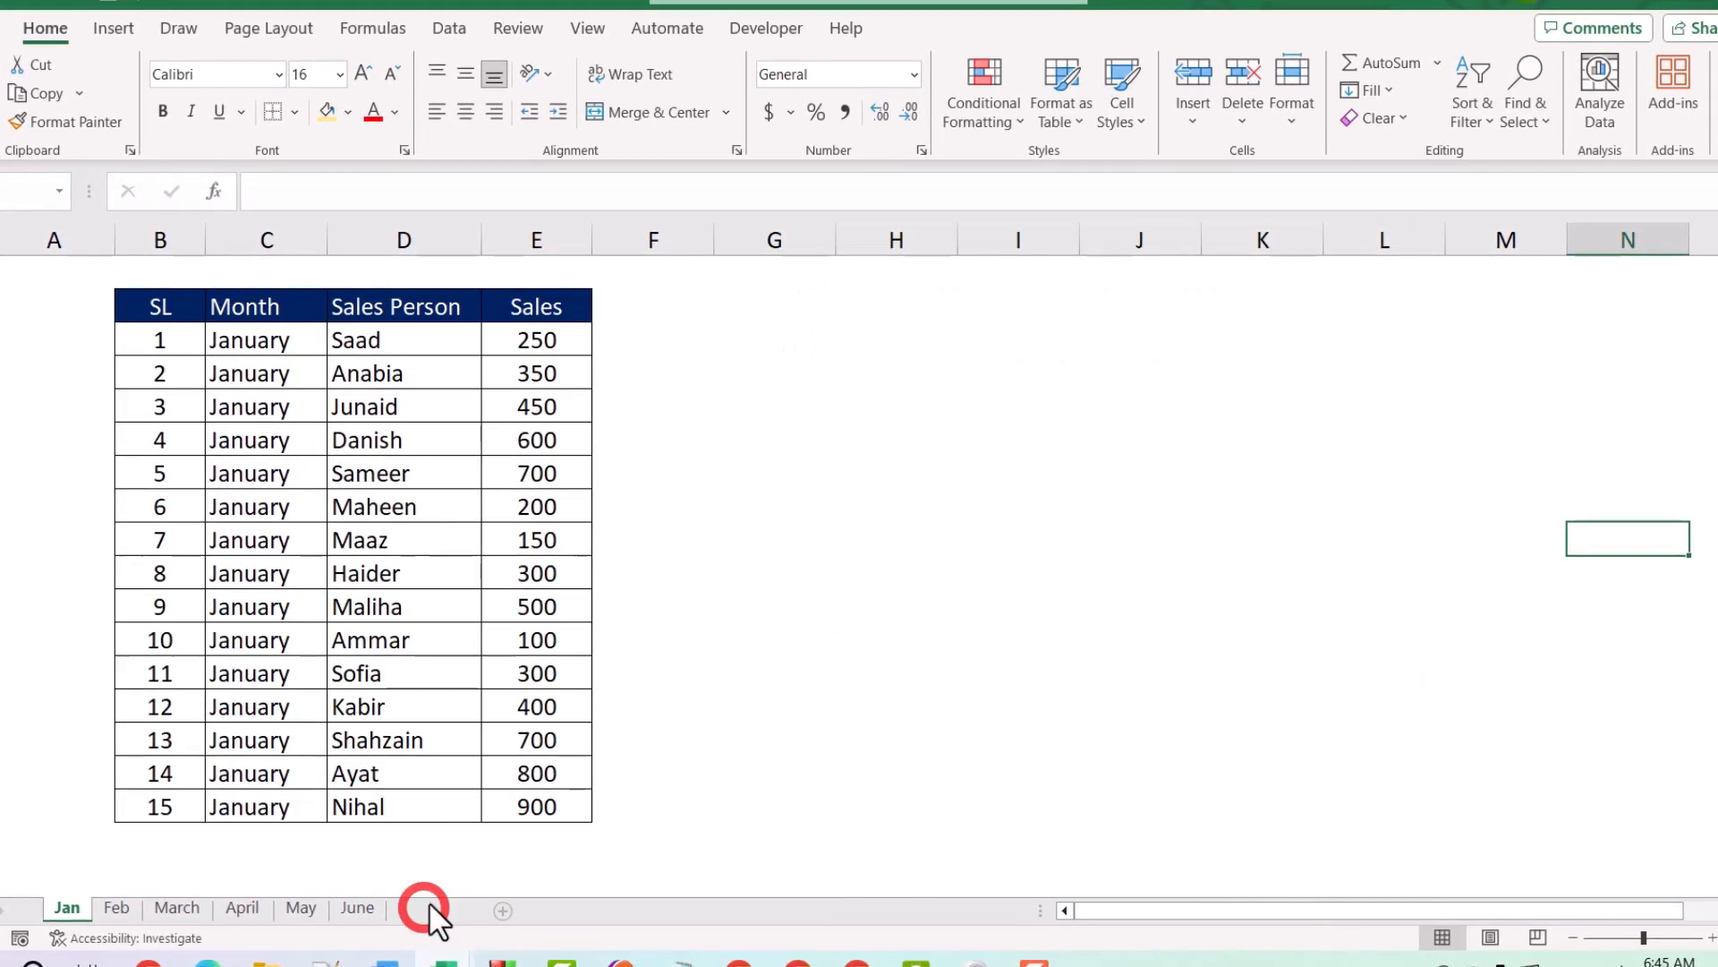
Insert a new blank worksheet into the workbook.
left_click(428, 903)
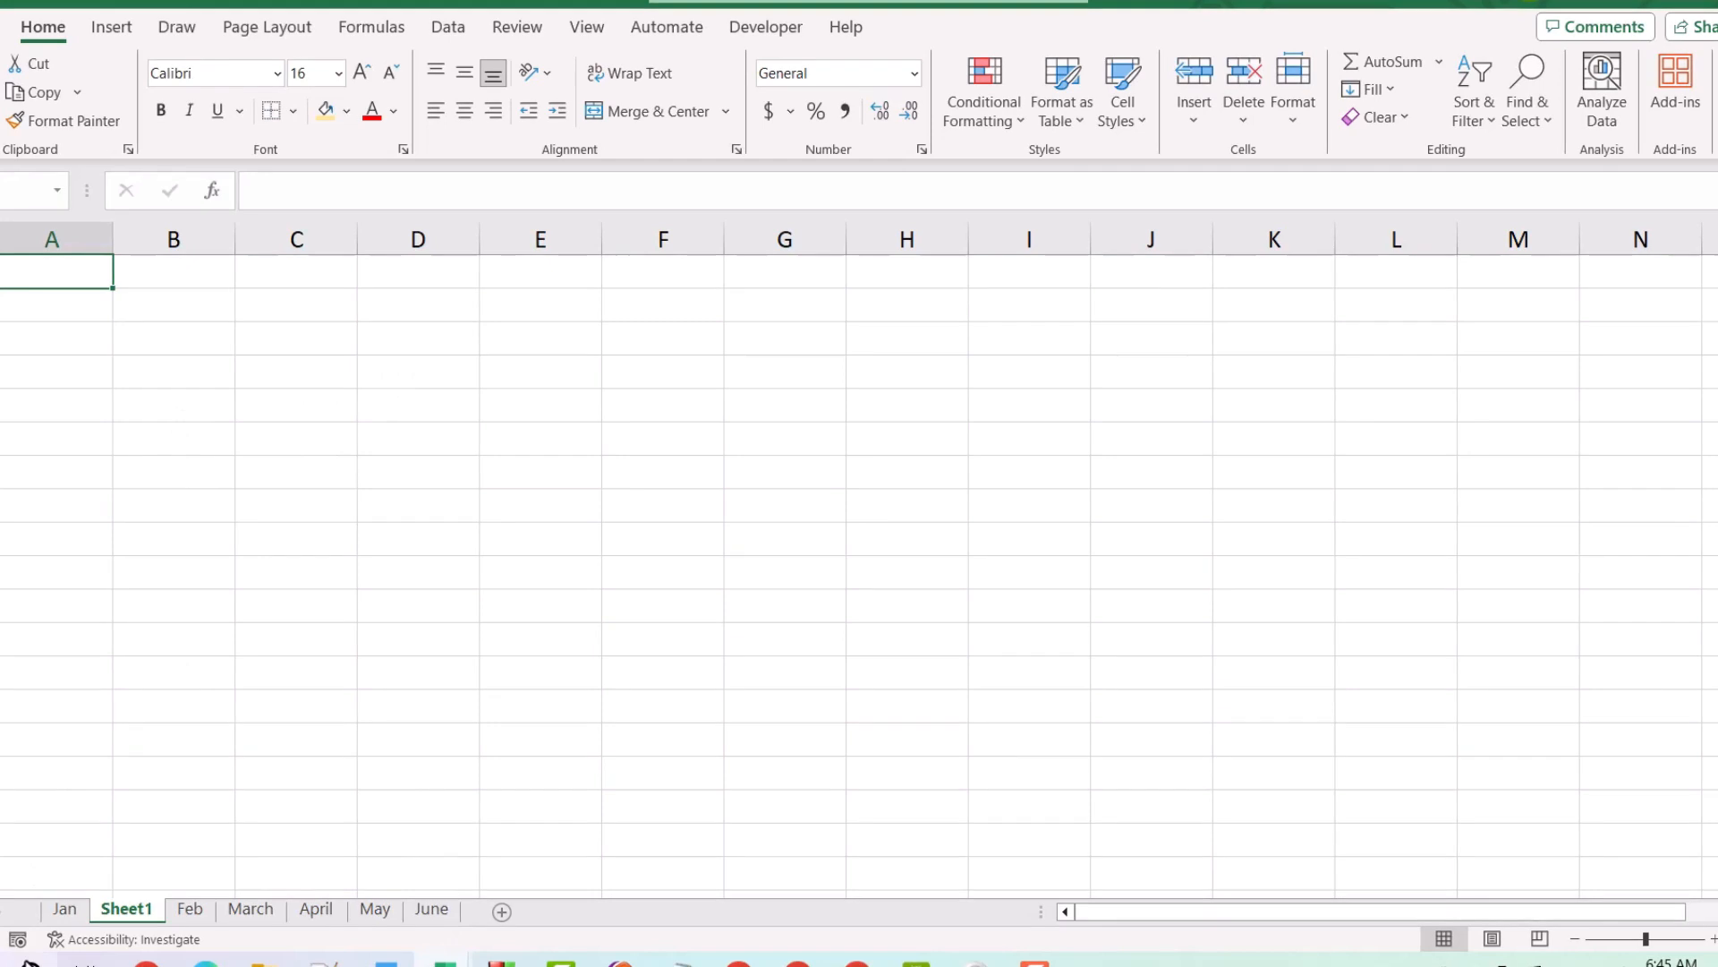
Copy the table header row B2:E2 from the Feb sheet.
left_click(184, 909)
left_click_drag(183, 310, 529, 296)
key("ctrl+c")
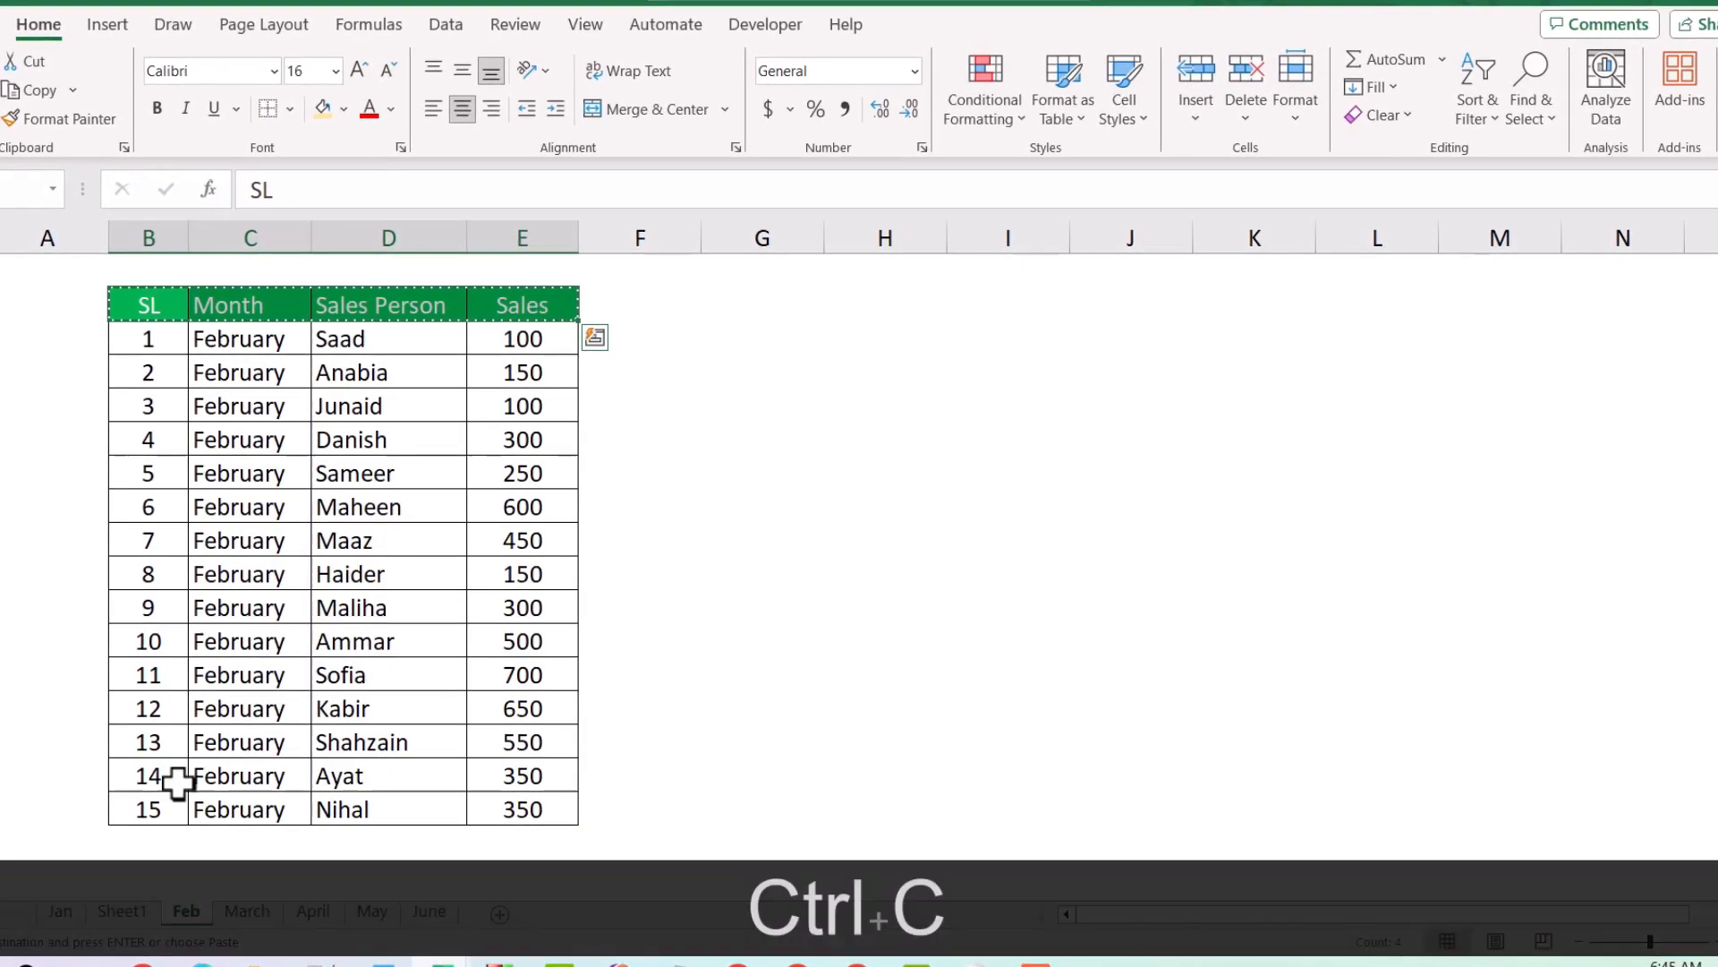
Rename the new blank sheet as Combine and place it before the Jan sheet.
left_click(100, 914)
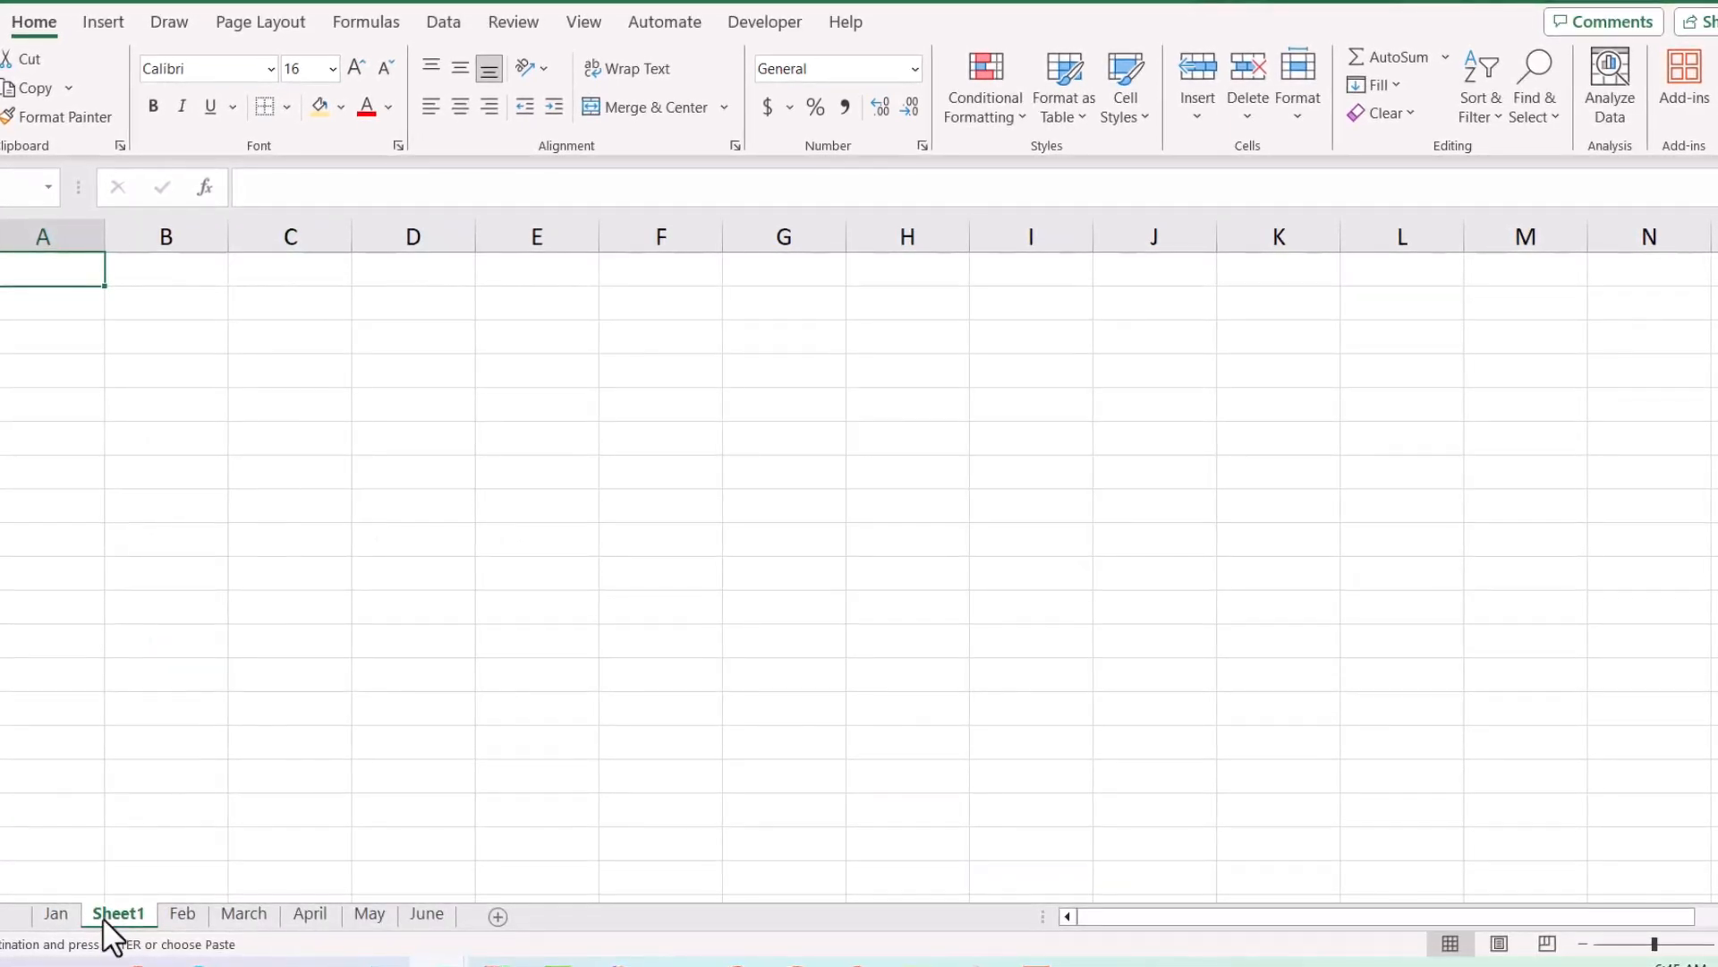
double_click(102, 916)
type("Combine")
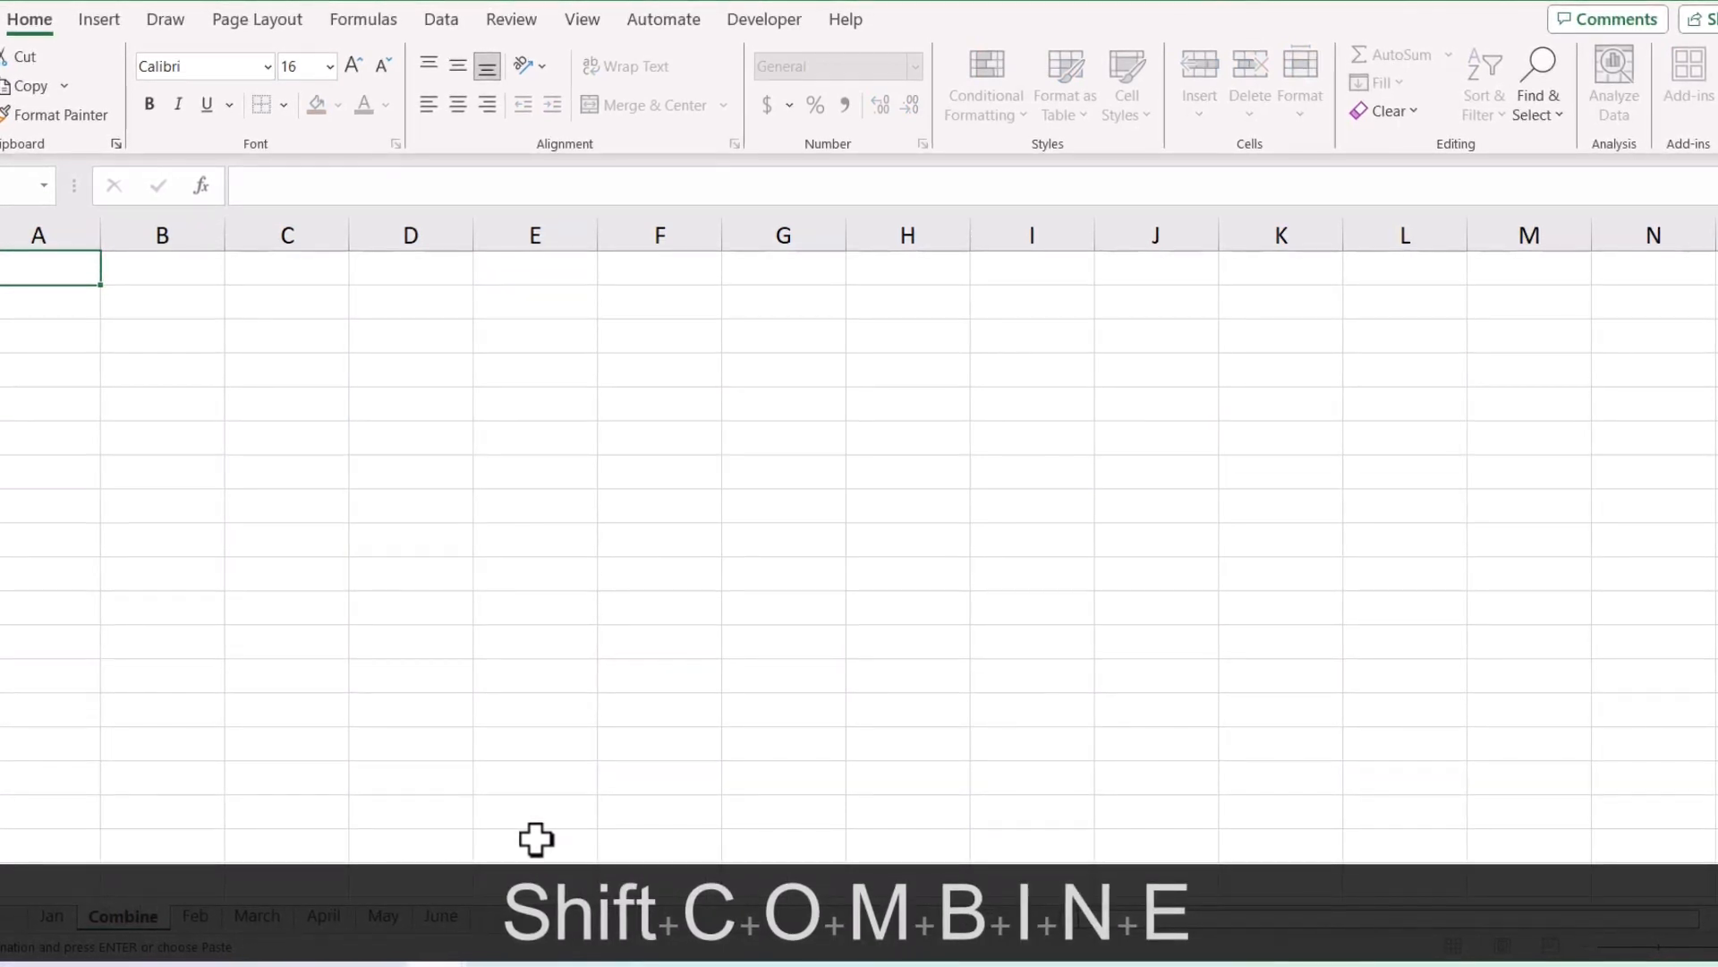
left_click(453, 744)
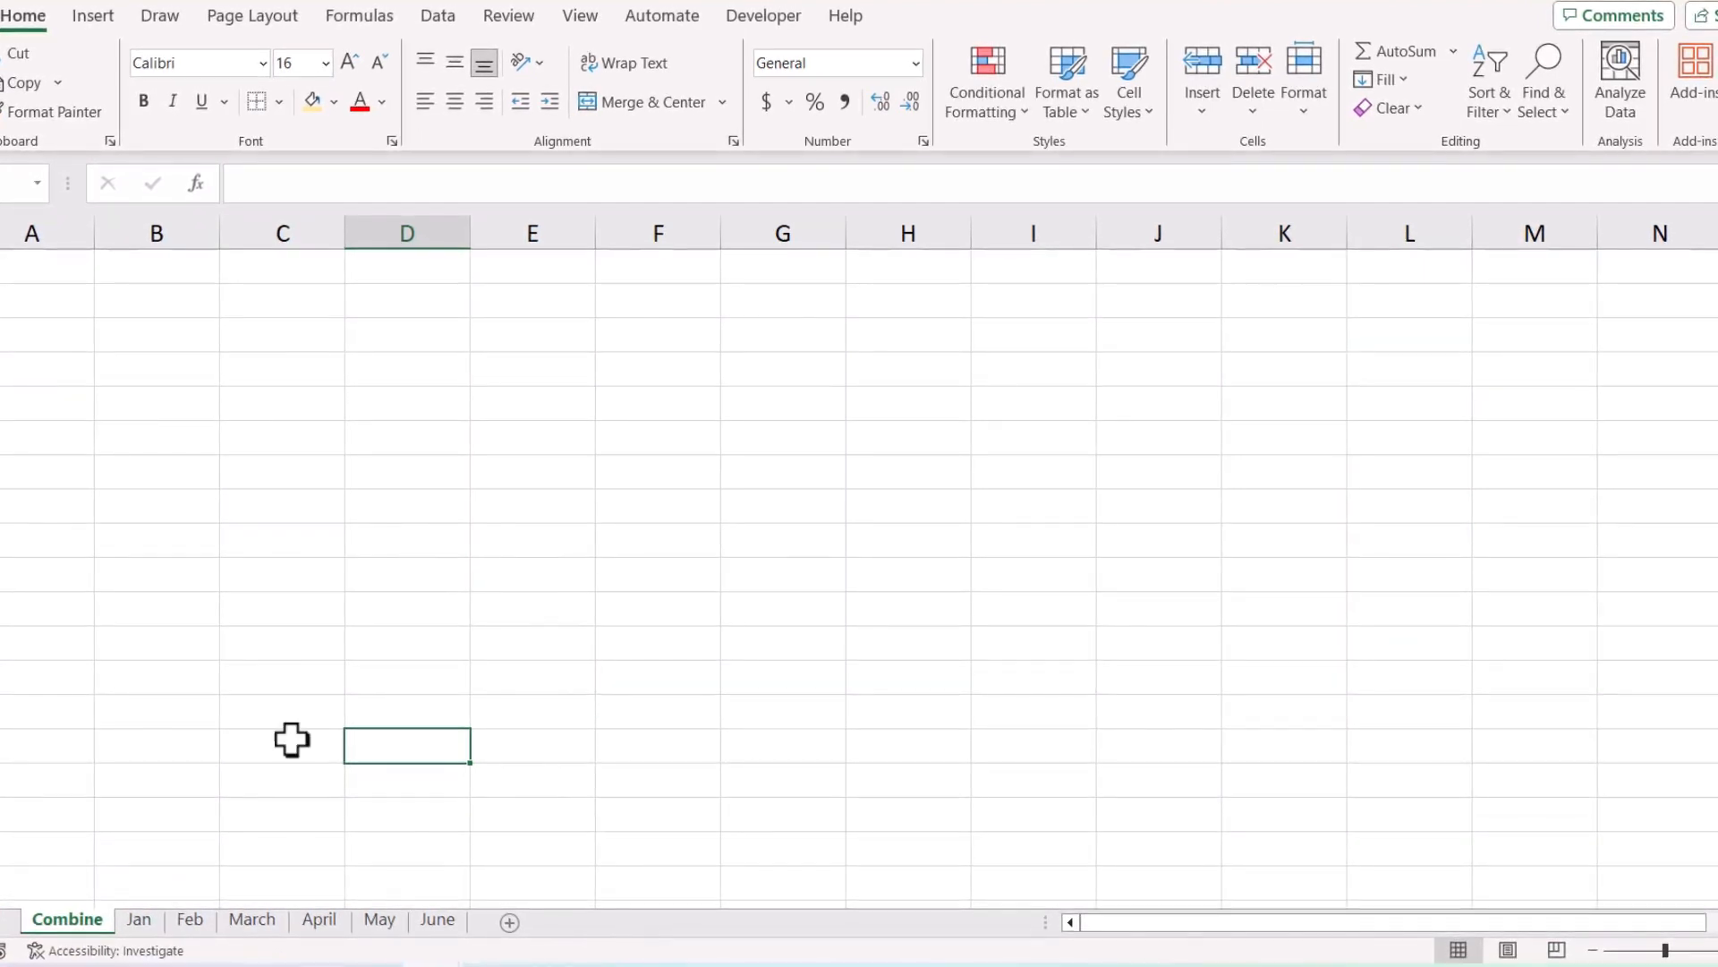
Copy the table header row B2:E2 from the Jan sheet and paste it at B3 of the Combine sheet.
left_click(240, 336)
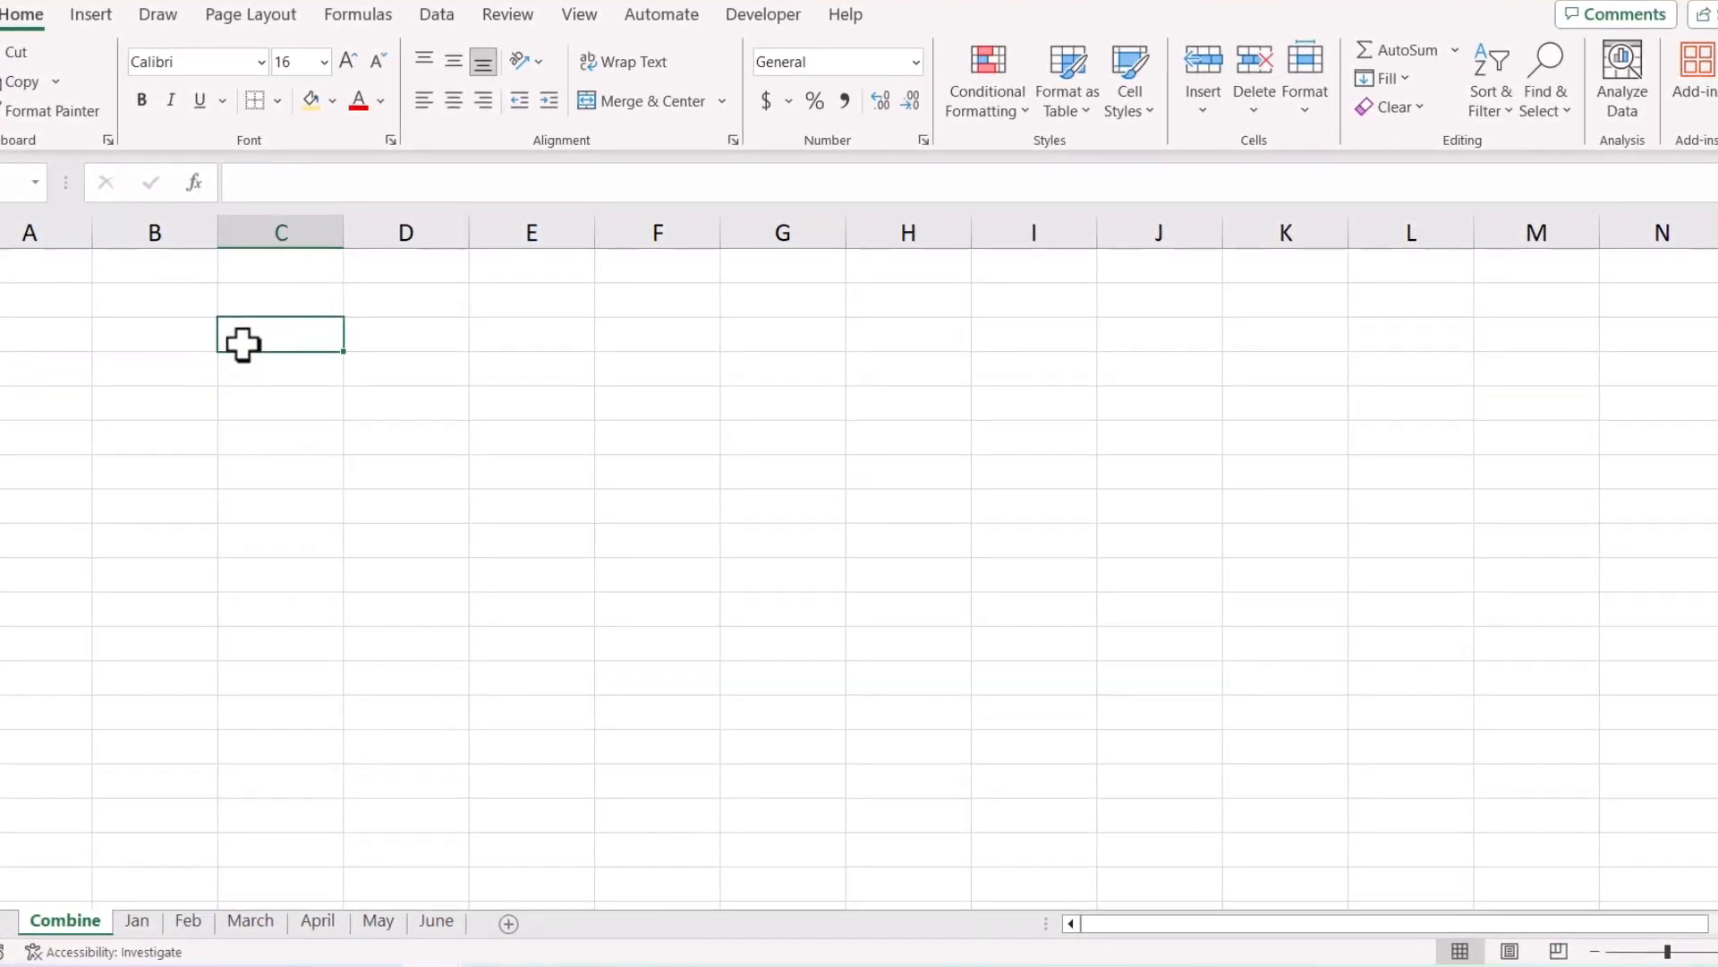
left_click(192, 346)
key("ctrl+v")
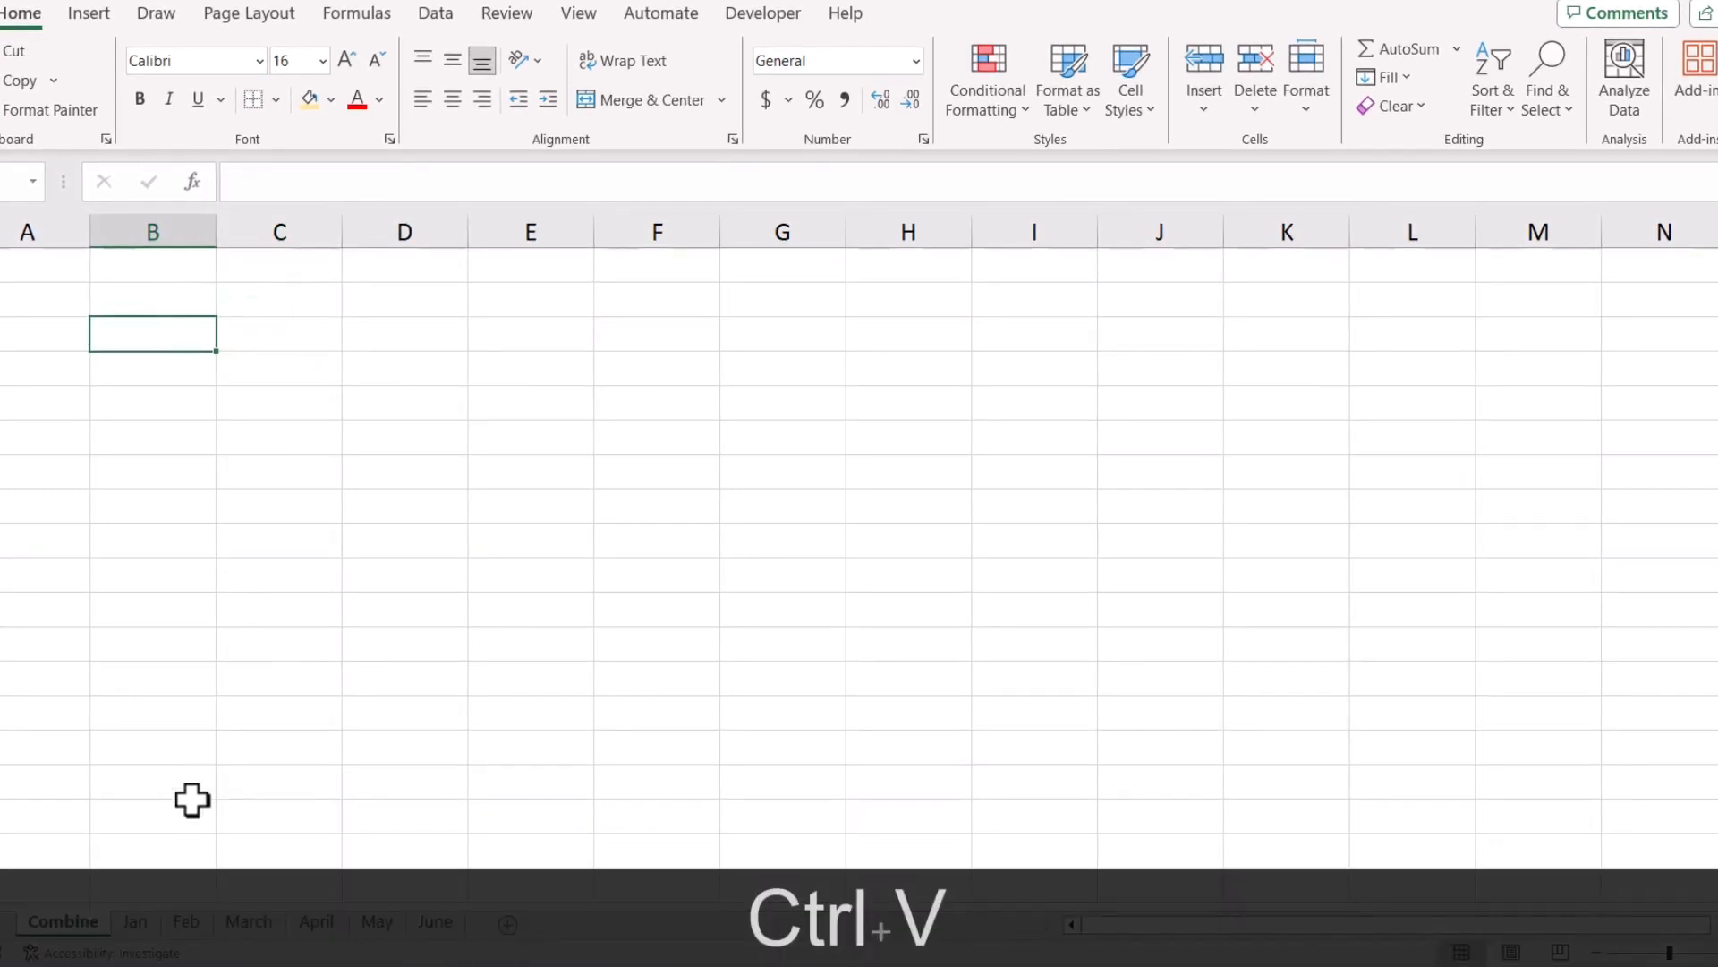
left_click(158, 927)
left_click_drag(135, 301, 493, 304)
key("ctrl+c")
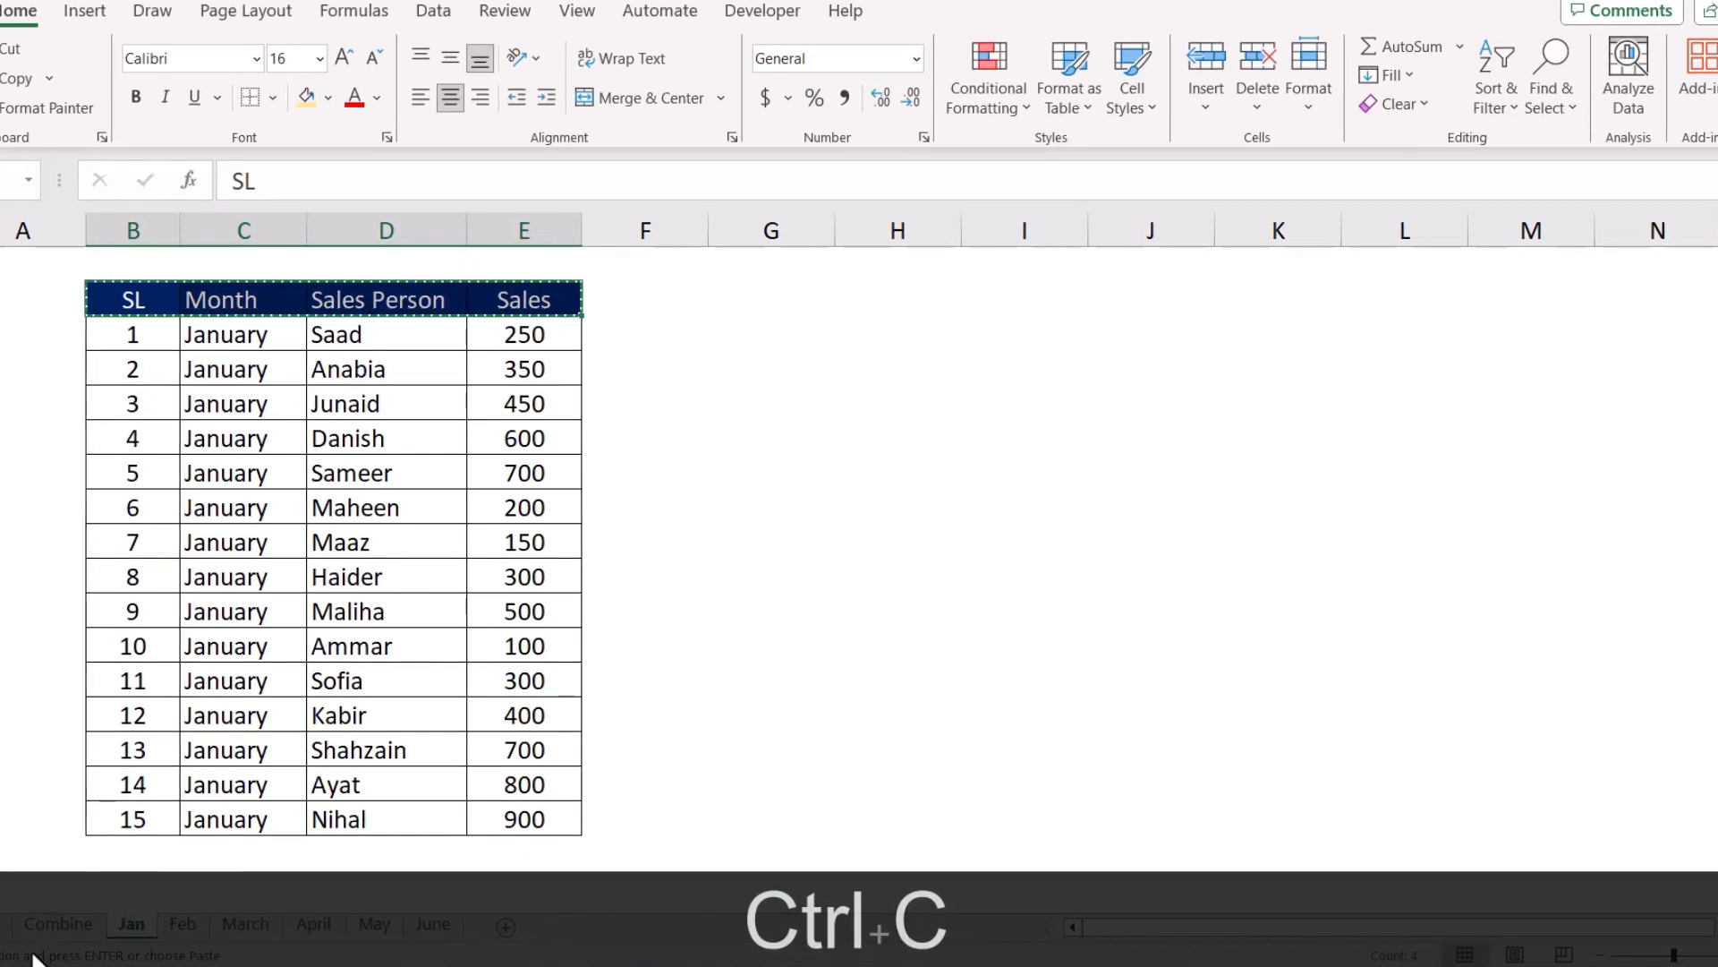
left_click(58, 925)
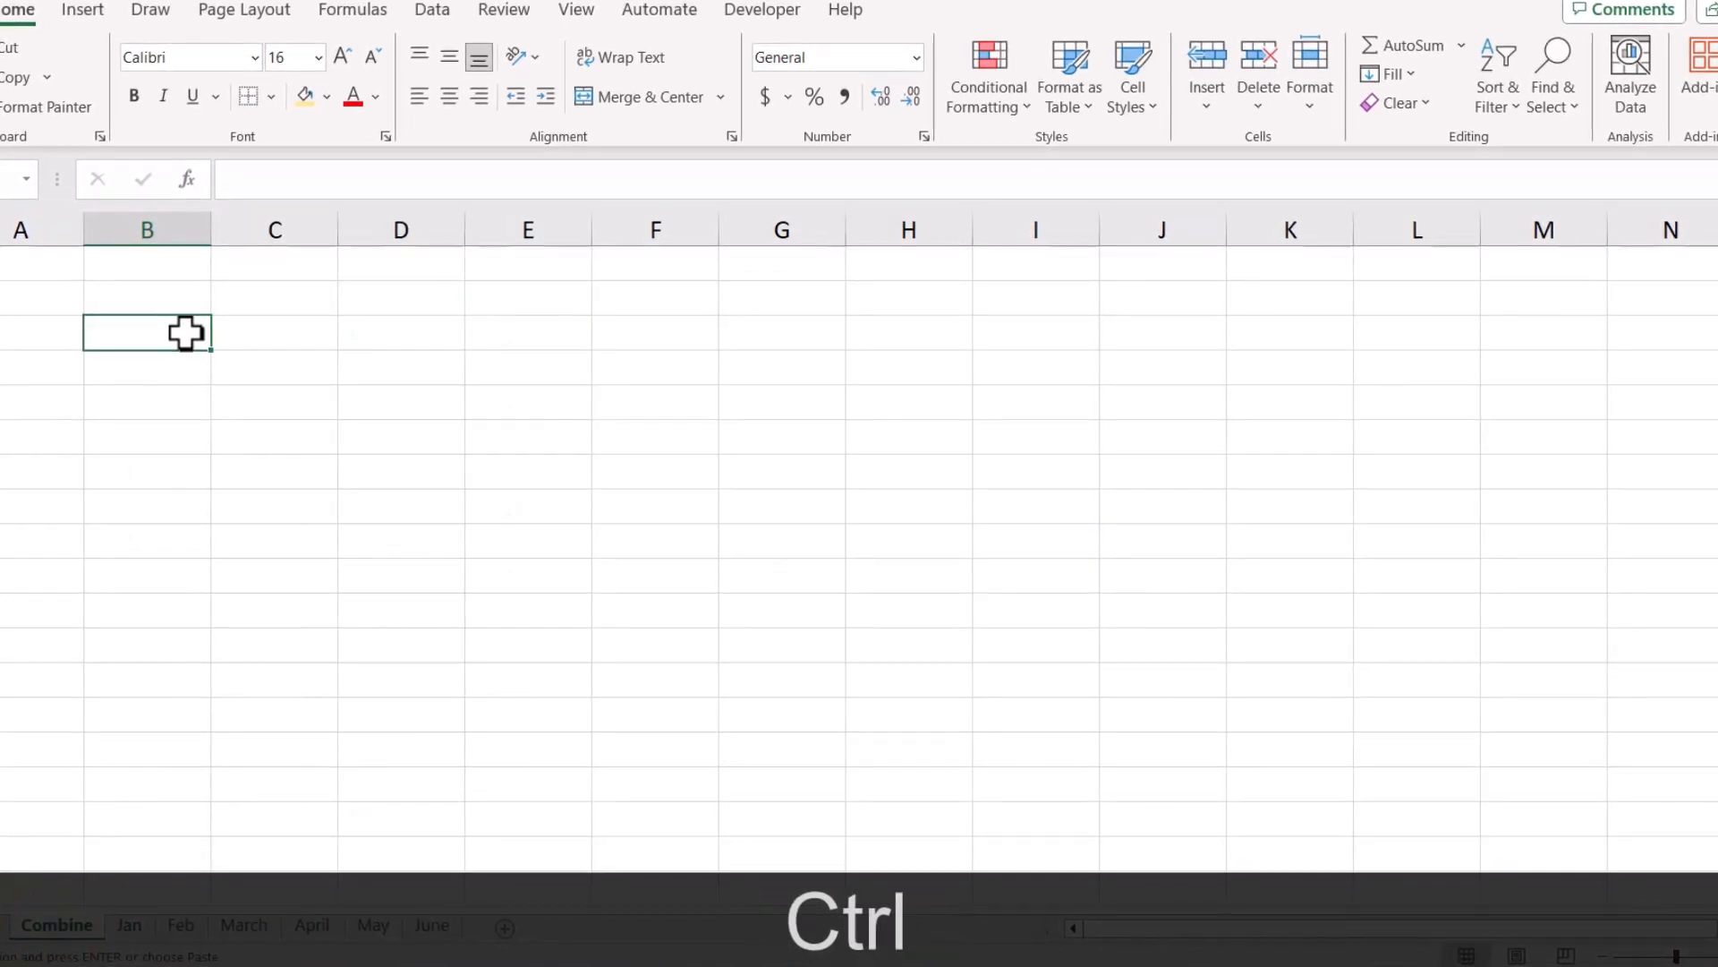
key("ctrl+v")
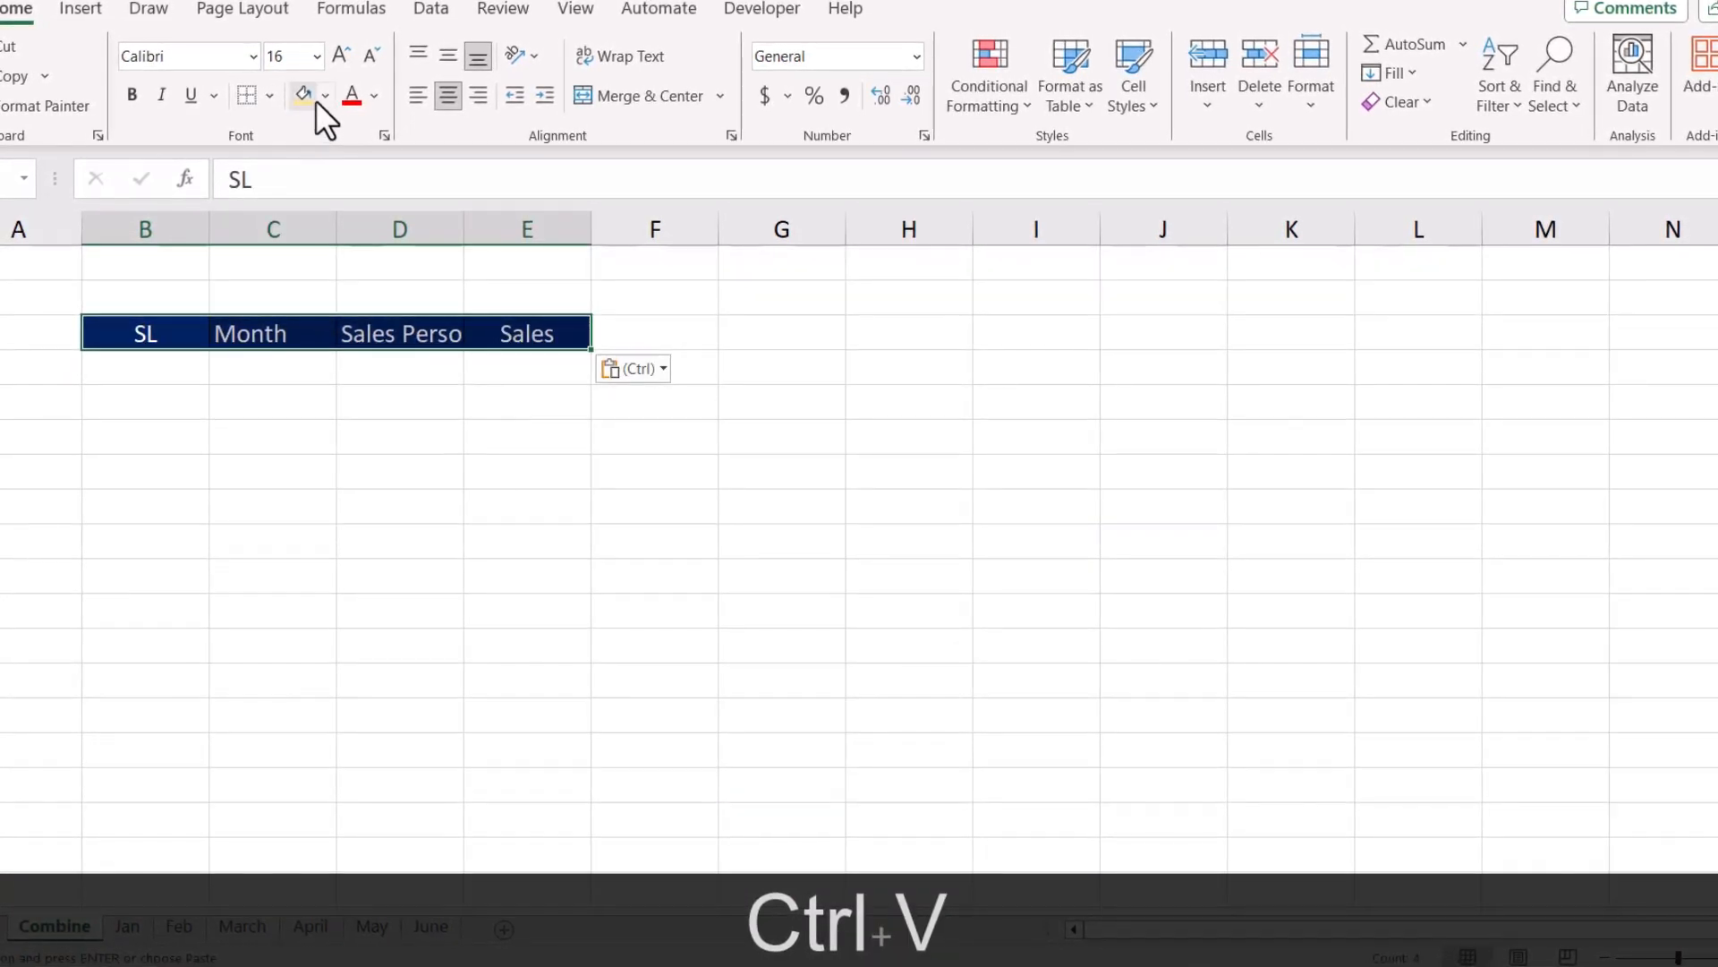
Give the header cells B3:E3 on the Combine sheet a light gold fill and black font color.
left_click(302, 95)
left_click(453, 508)
left_click_drag(164, 332, 587, 333)
left_click(370, 93)
left_click(371, 192)
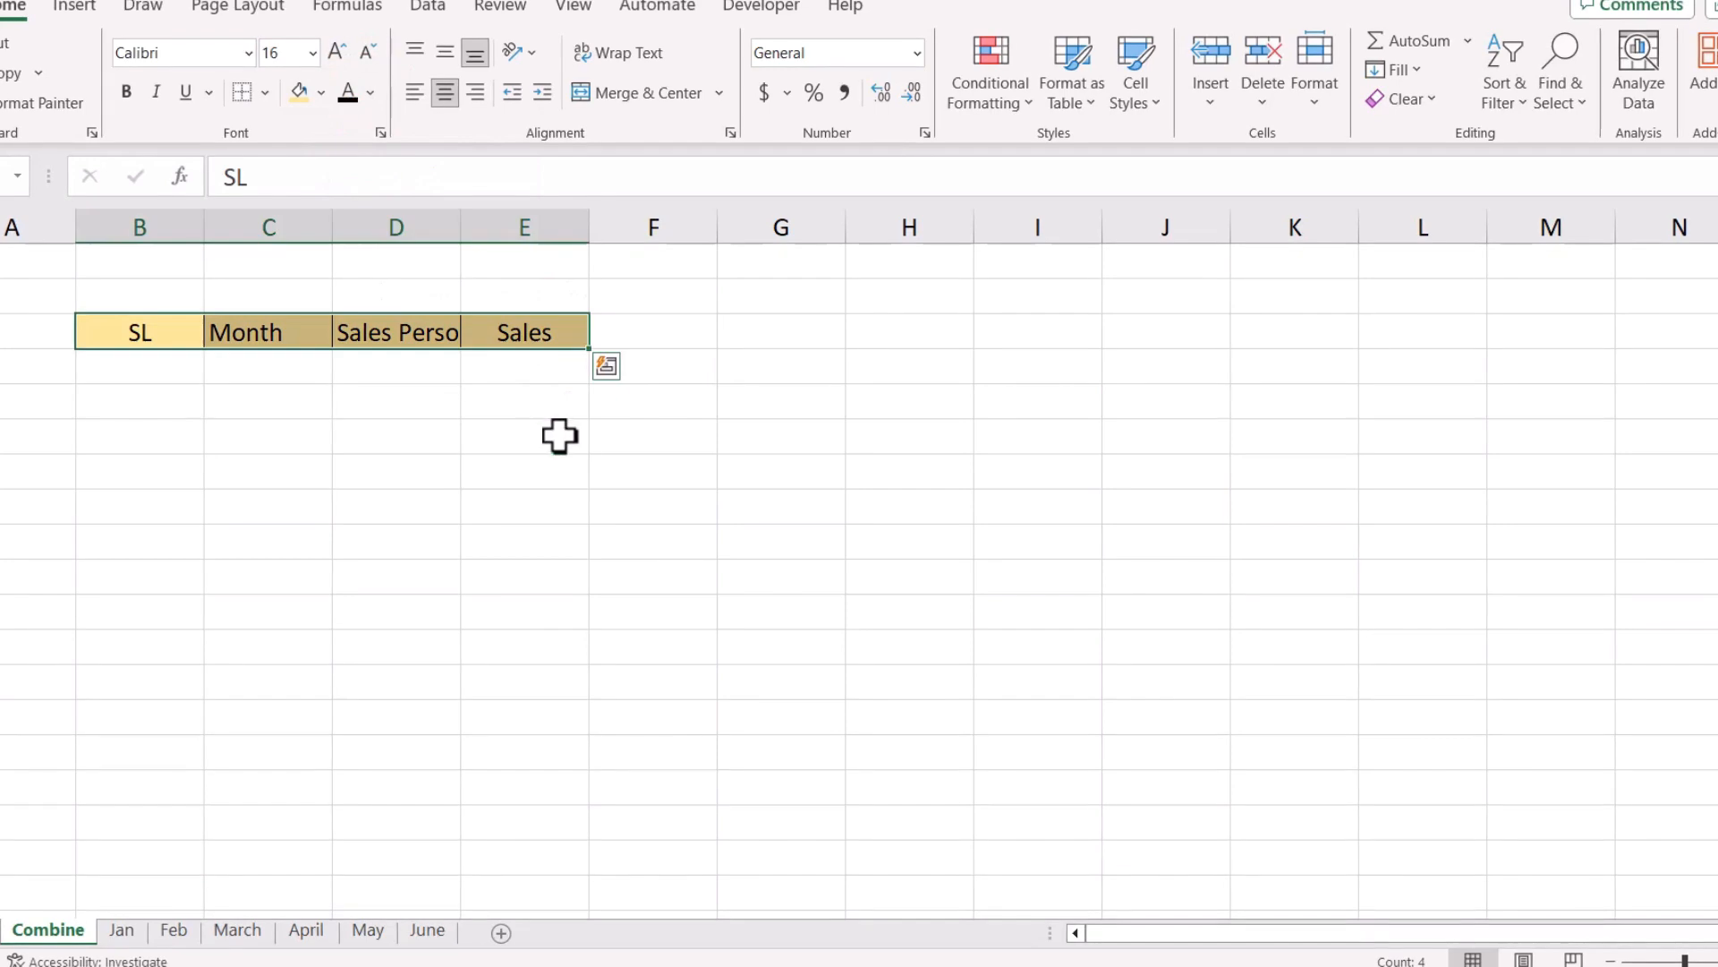
left_click(560, 436)
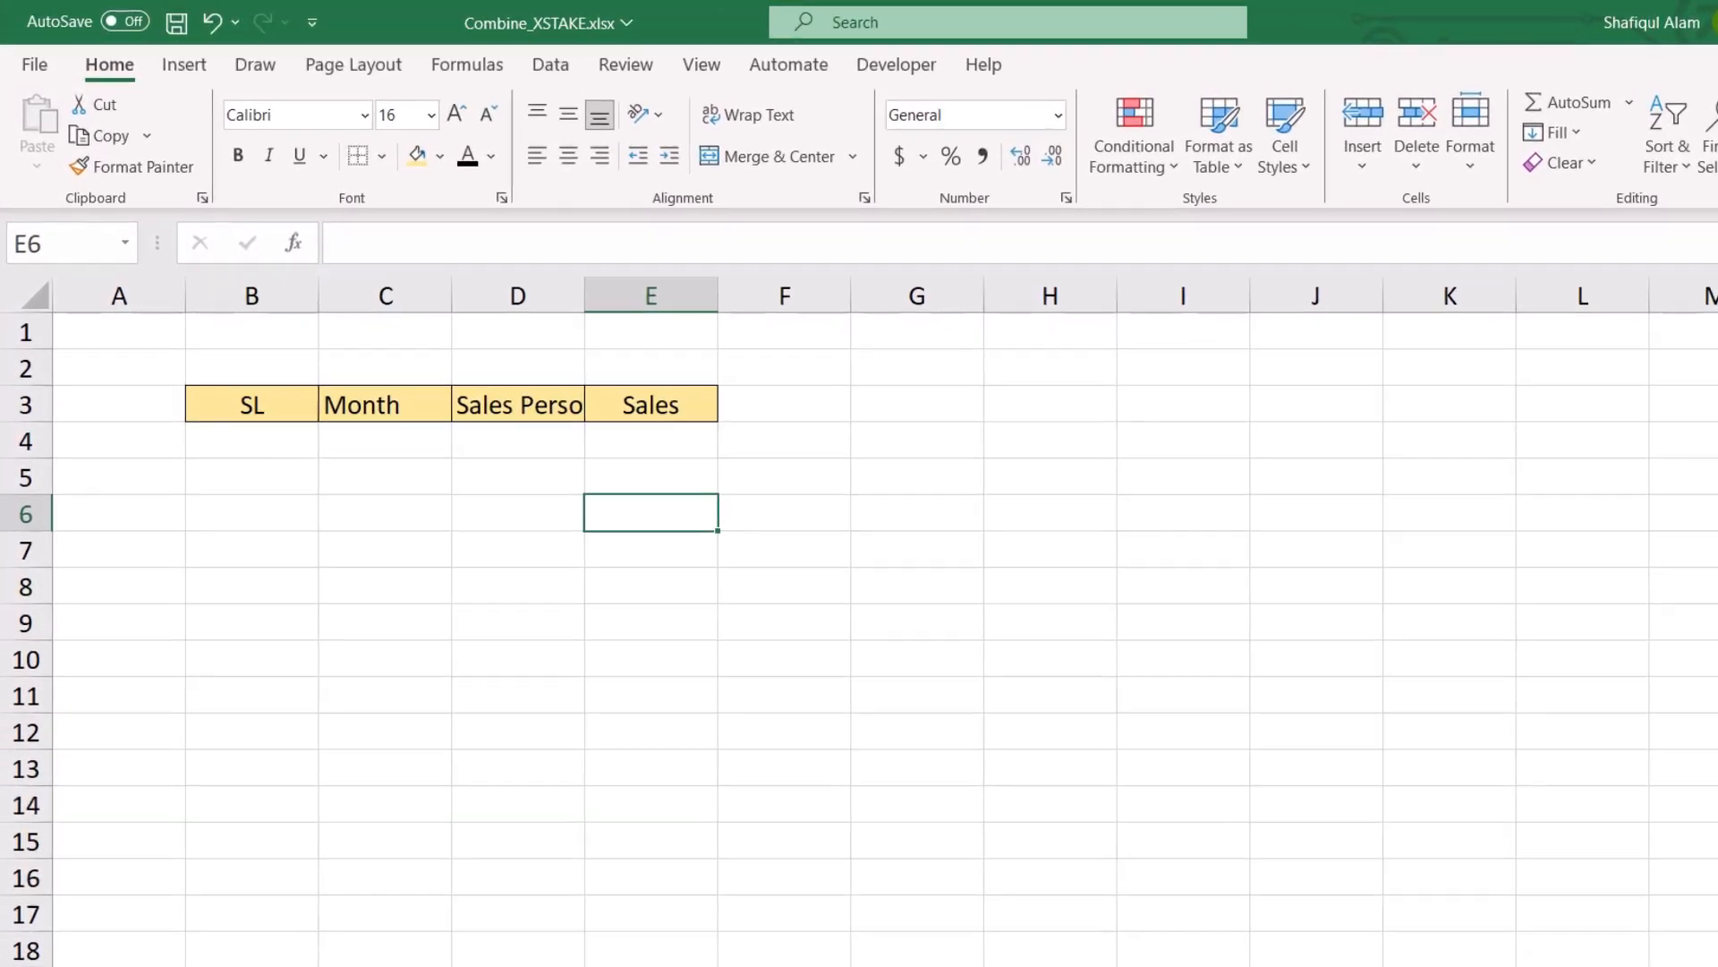
Start a VSTACK formula in cell B4 of the Combine sheet with range B3:E17 of the Jan sheet as its array.
left_click(265, 463)
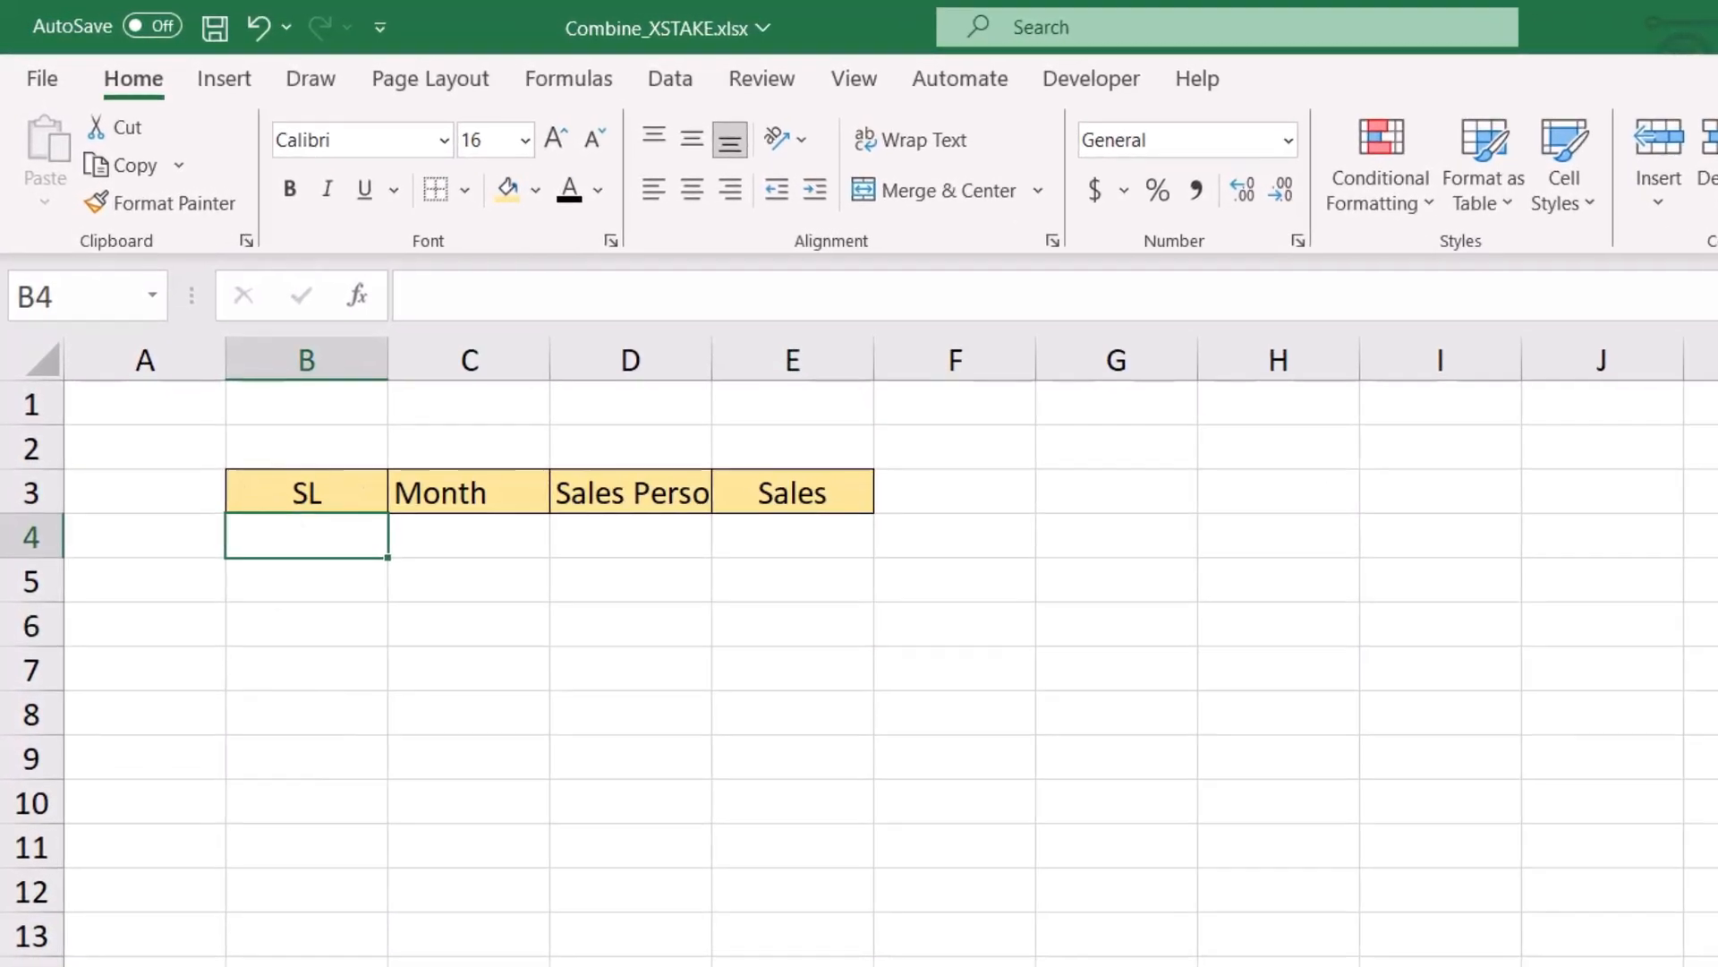
type("=v")
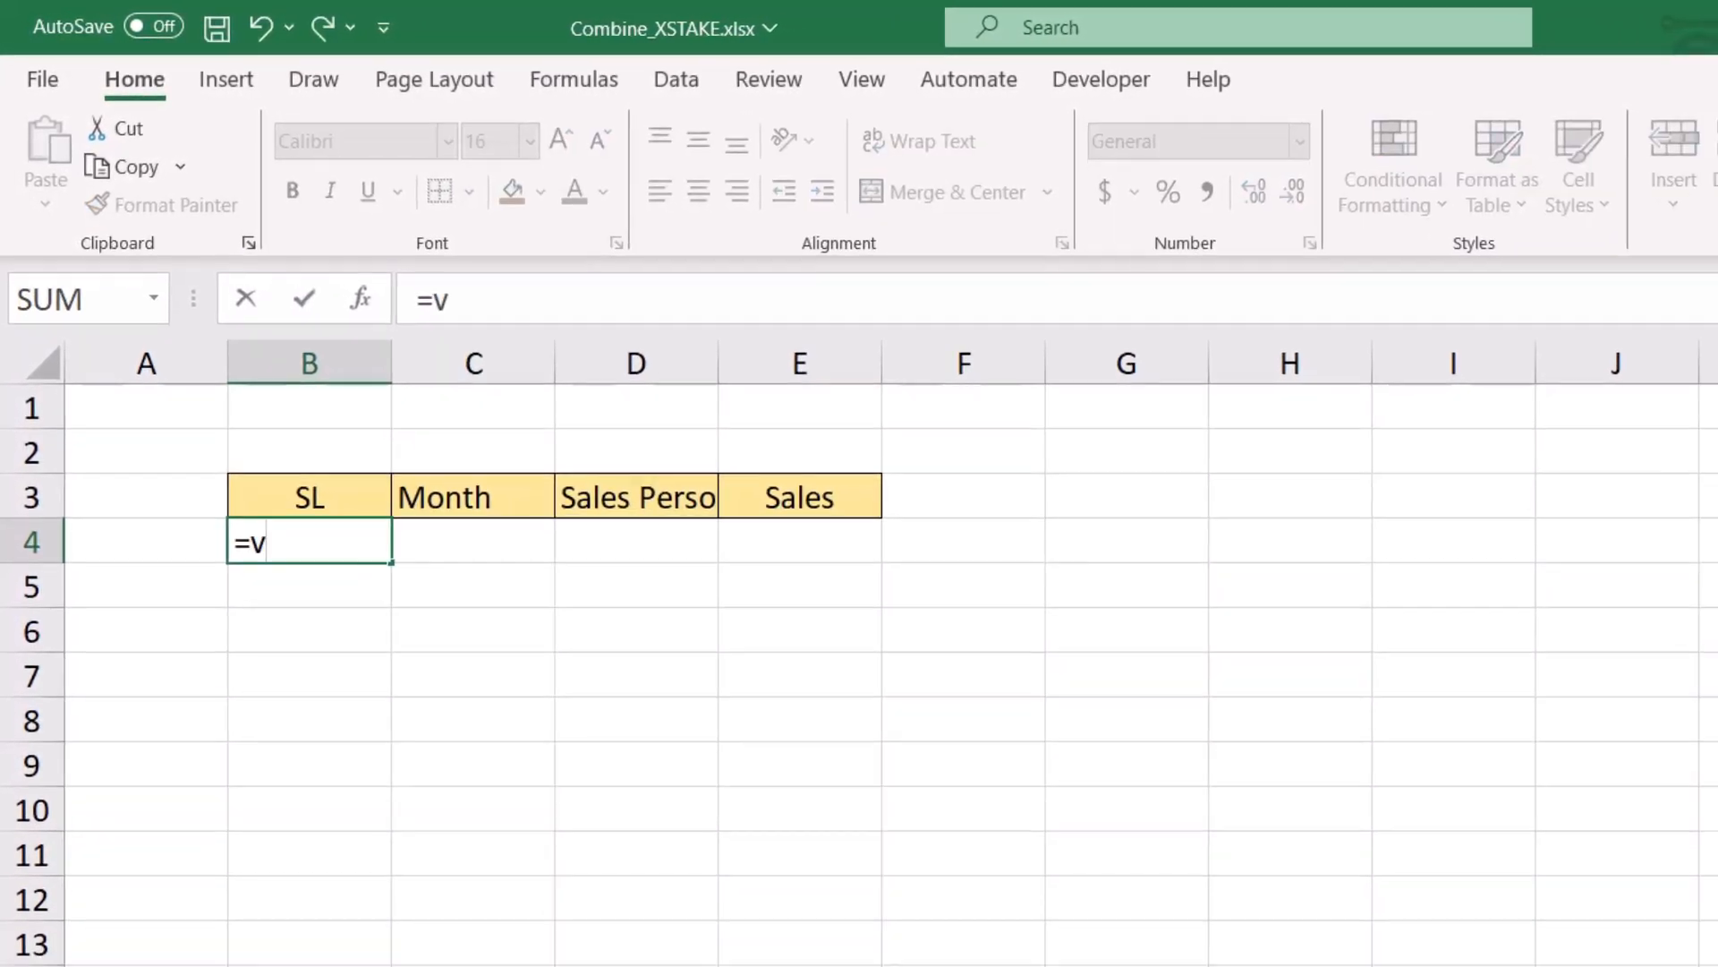
type("s")
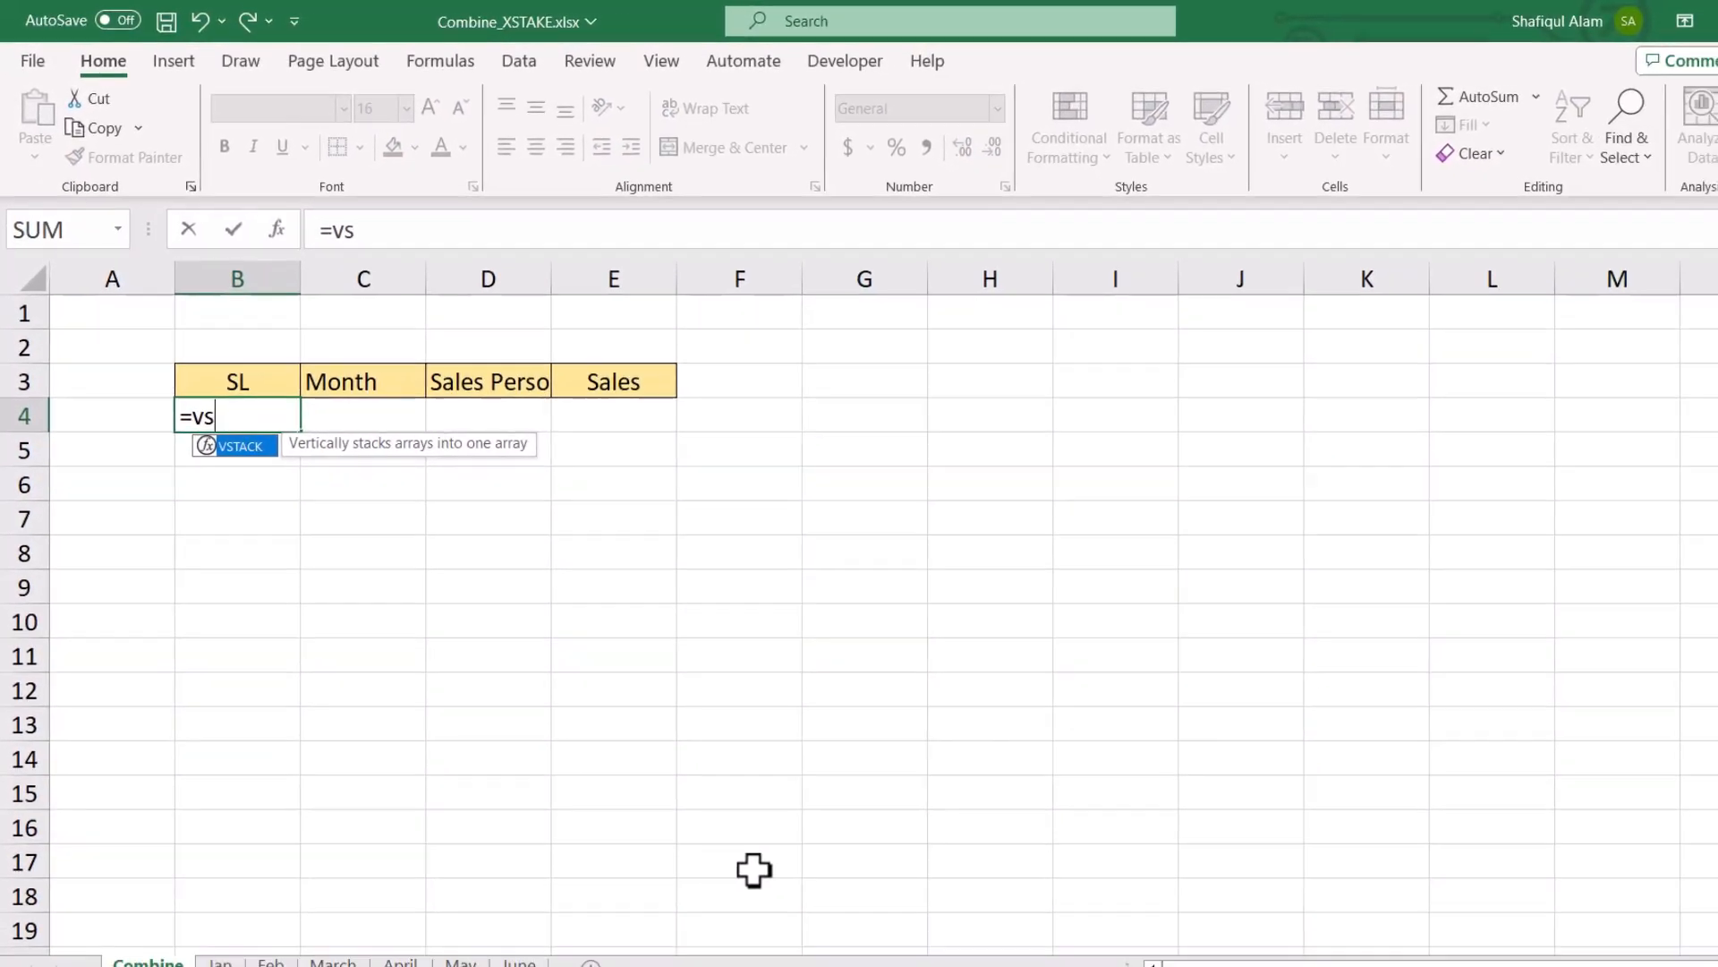
key("Tab")
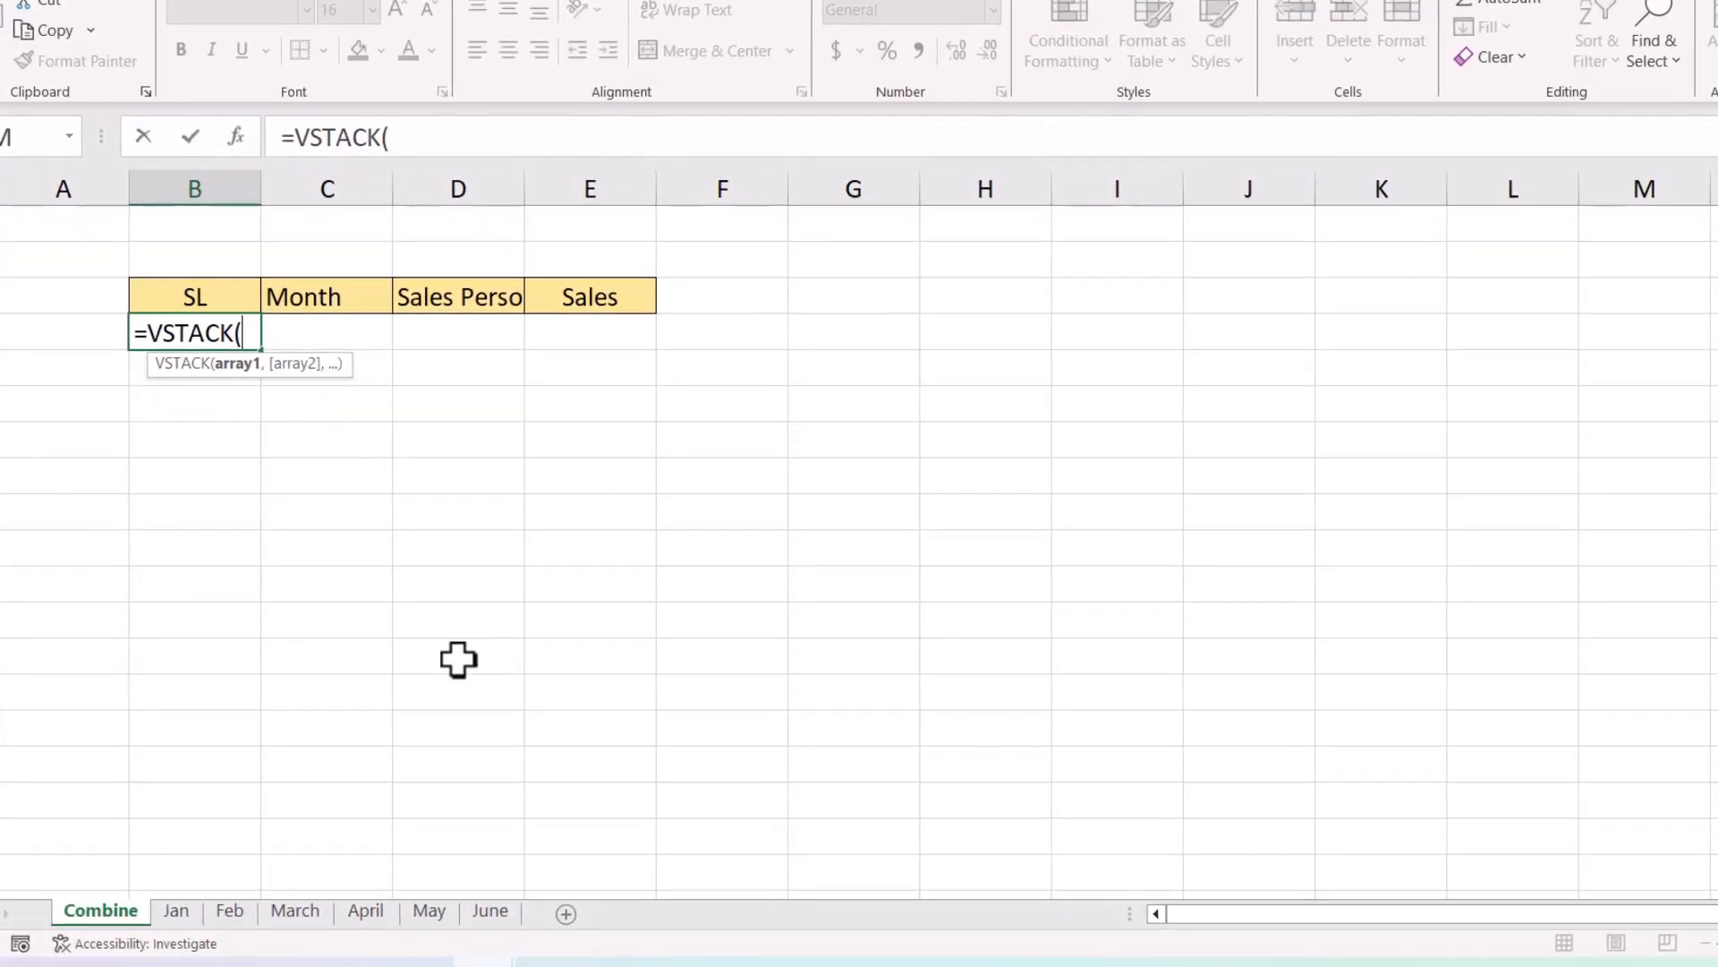
left_click(184, 917)
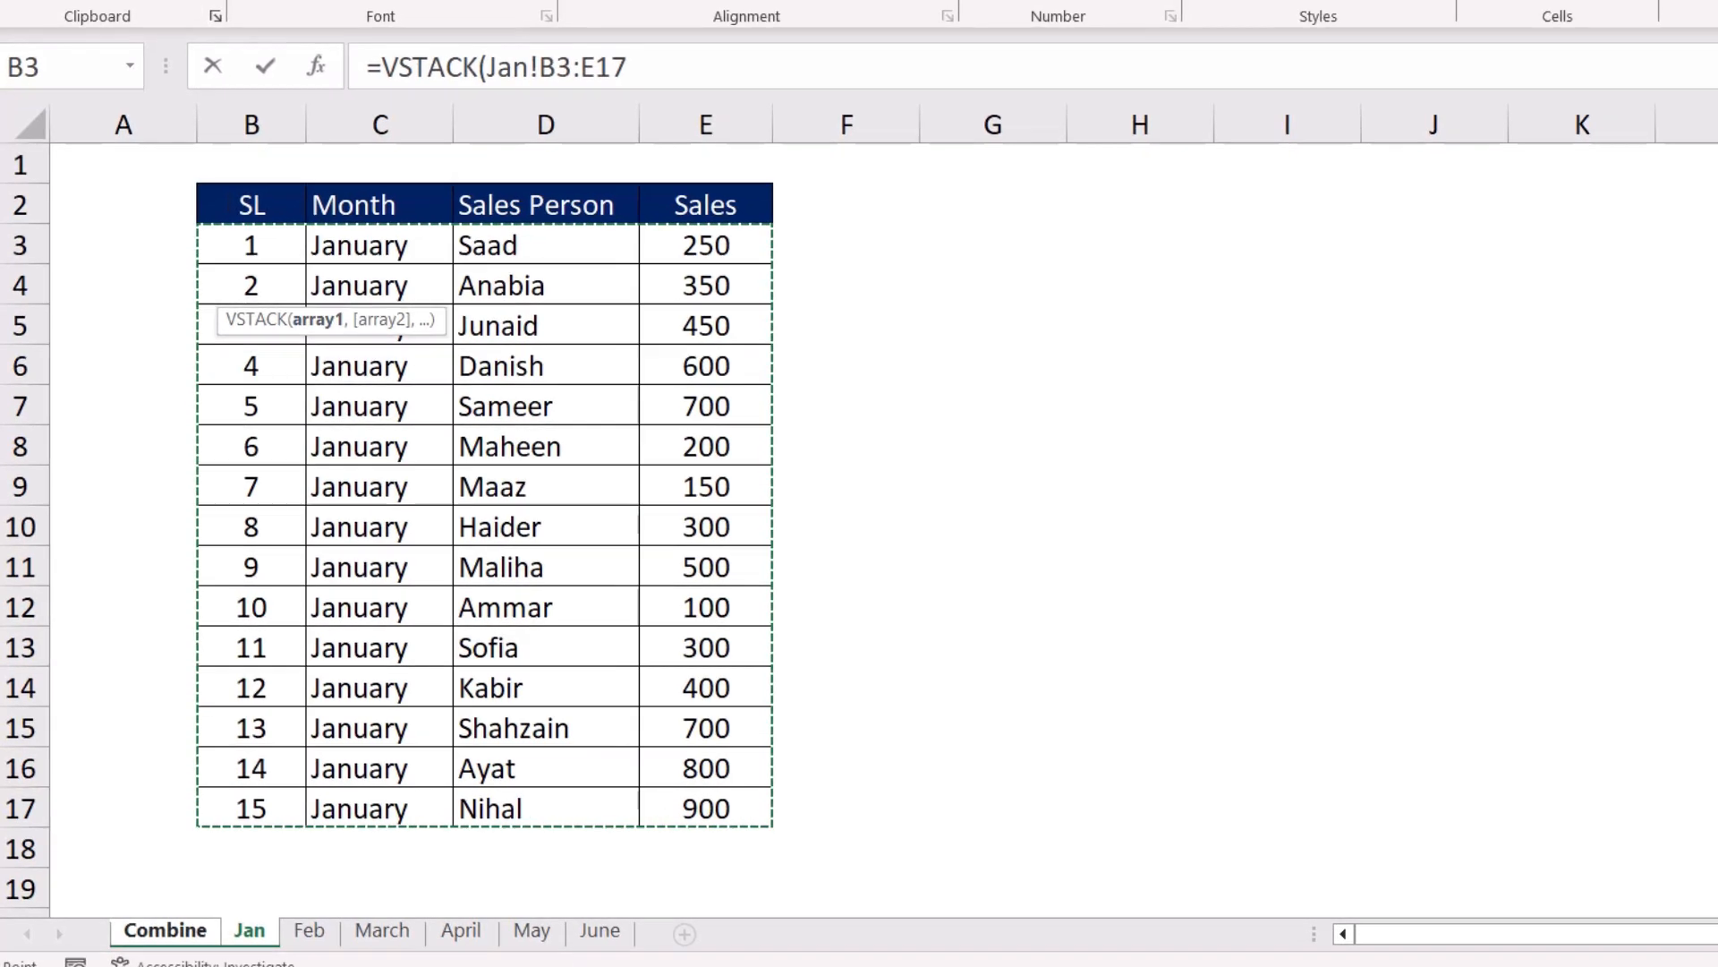
Extend the VSTACK reference across the Jan to June sheets and enter the formula =VSTACK(Jan:June!B3:E17).
left_click(308, 930, "shift")
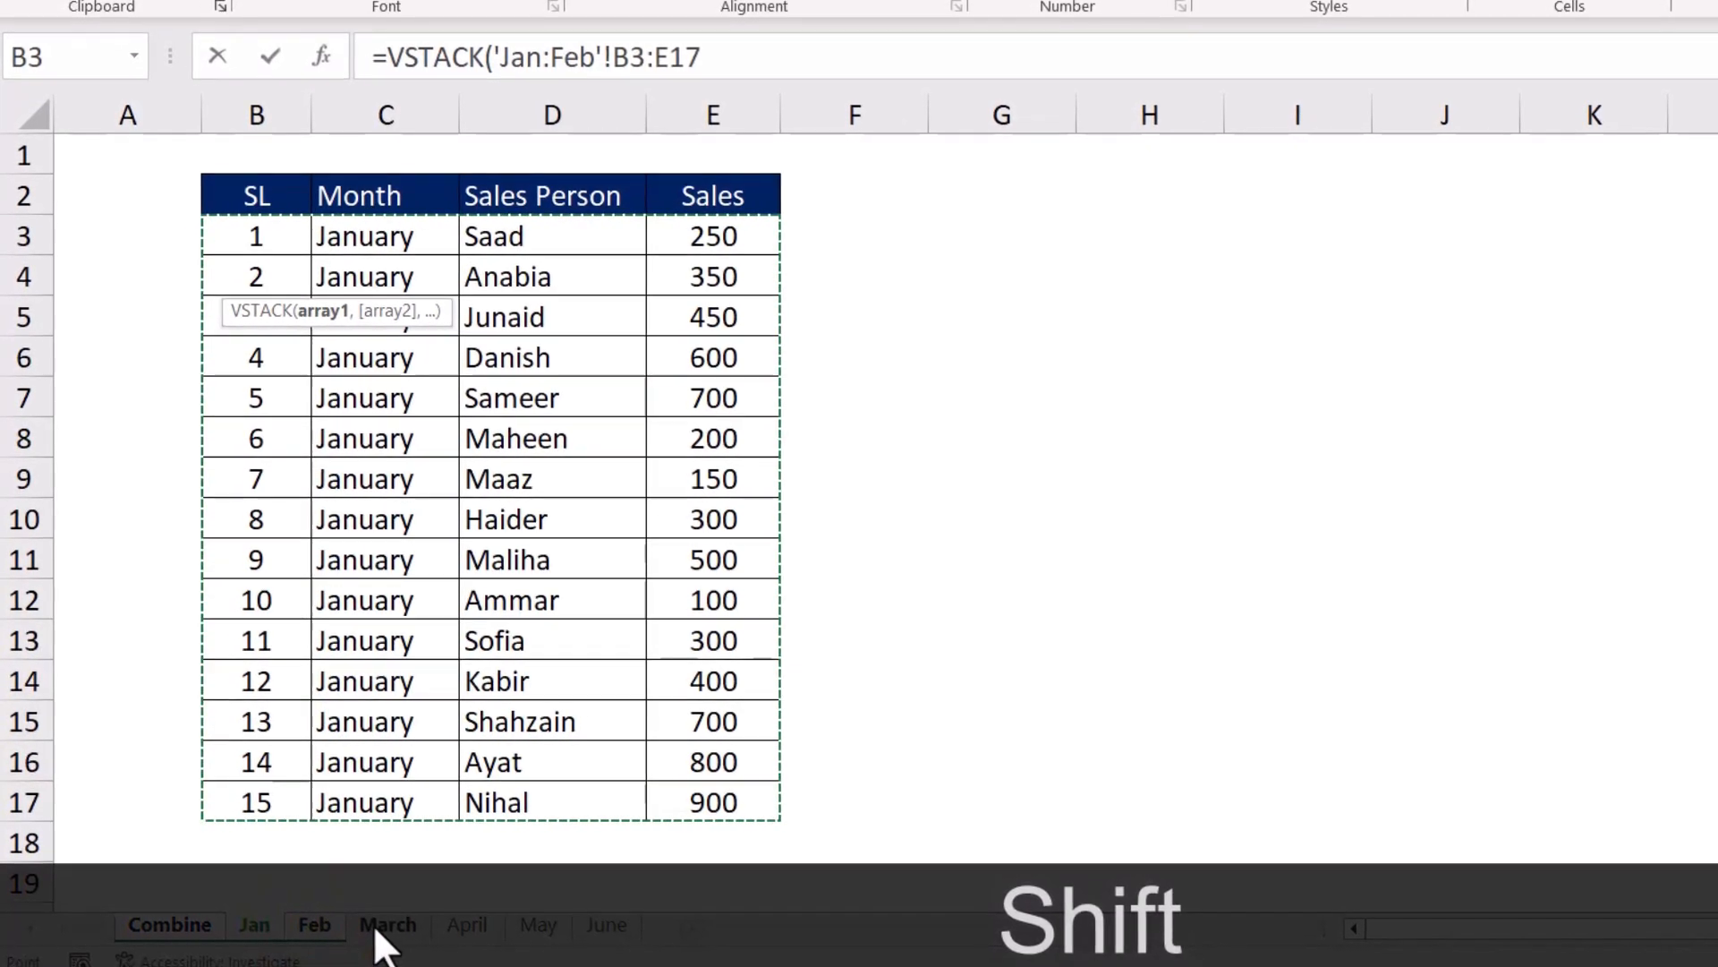
left_click(384, 930, "shift")
left_click(469, 929, "shift")
left_click(542, 928, "shift")
left_click(618, 922, "shift")
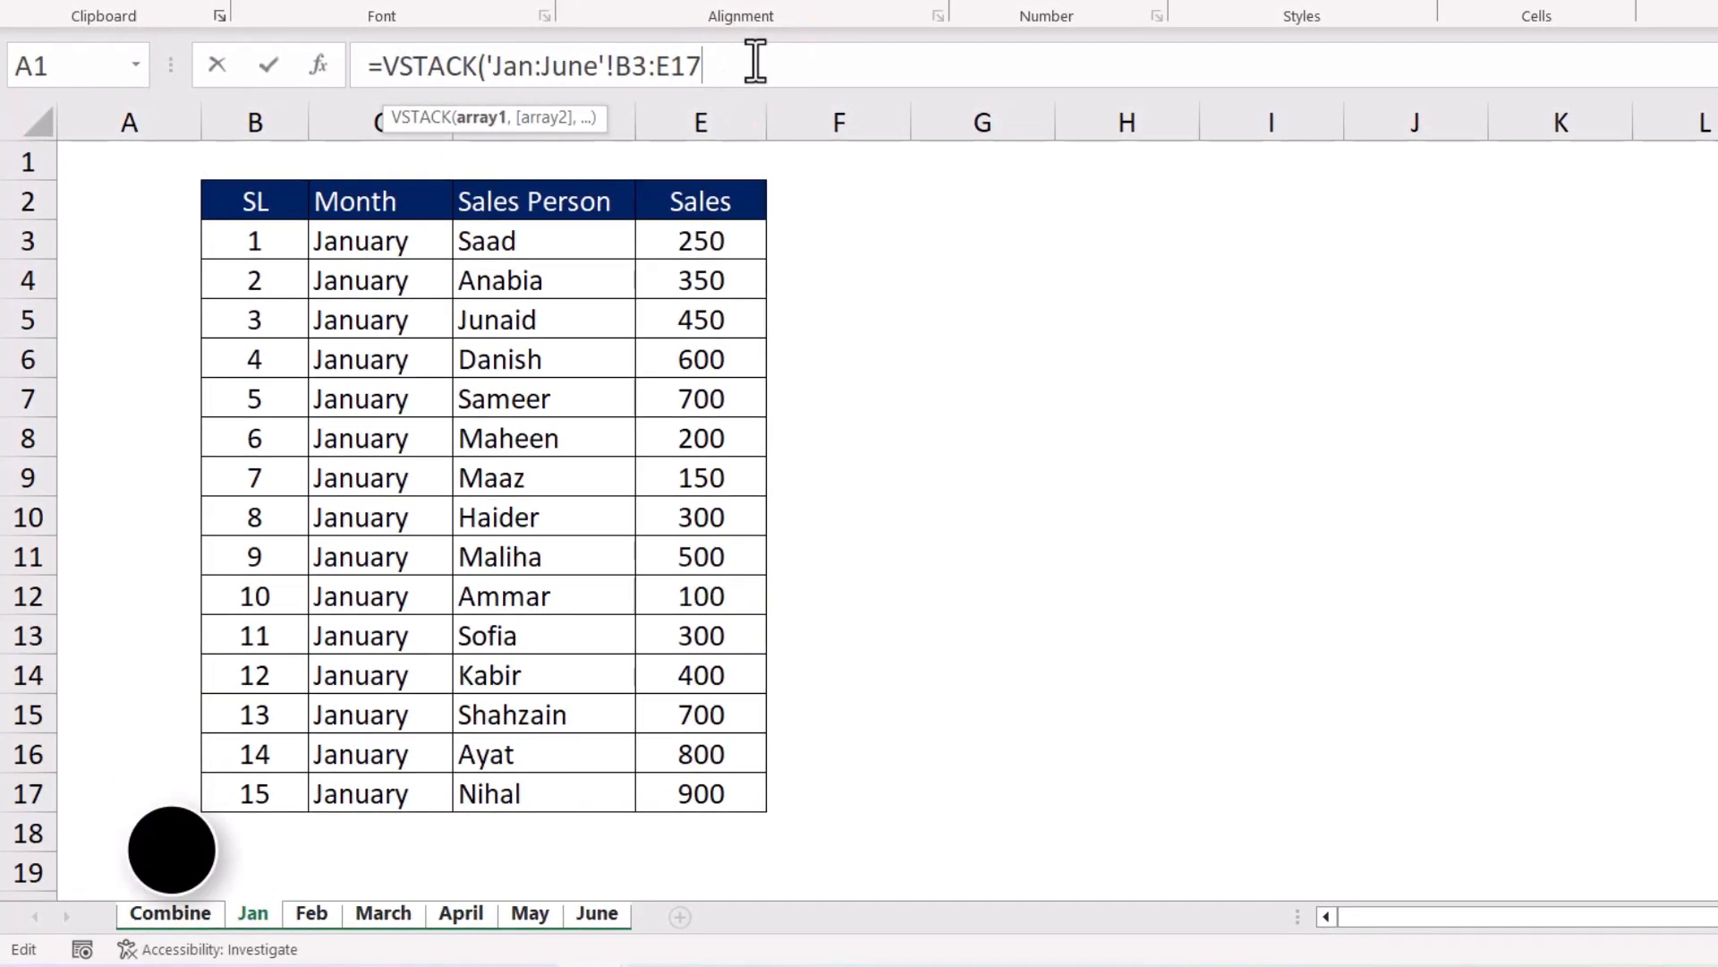
key("Return")
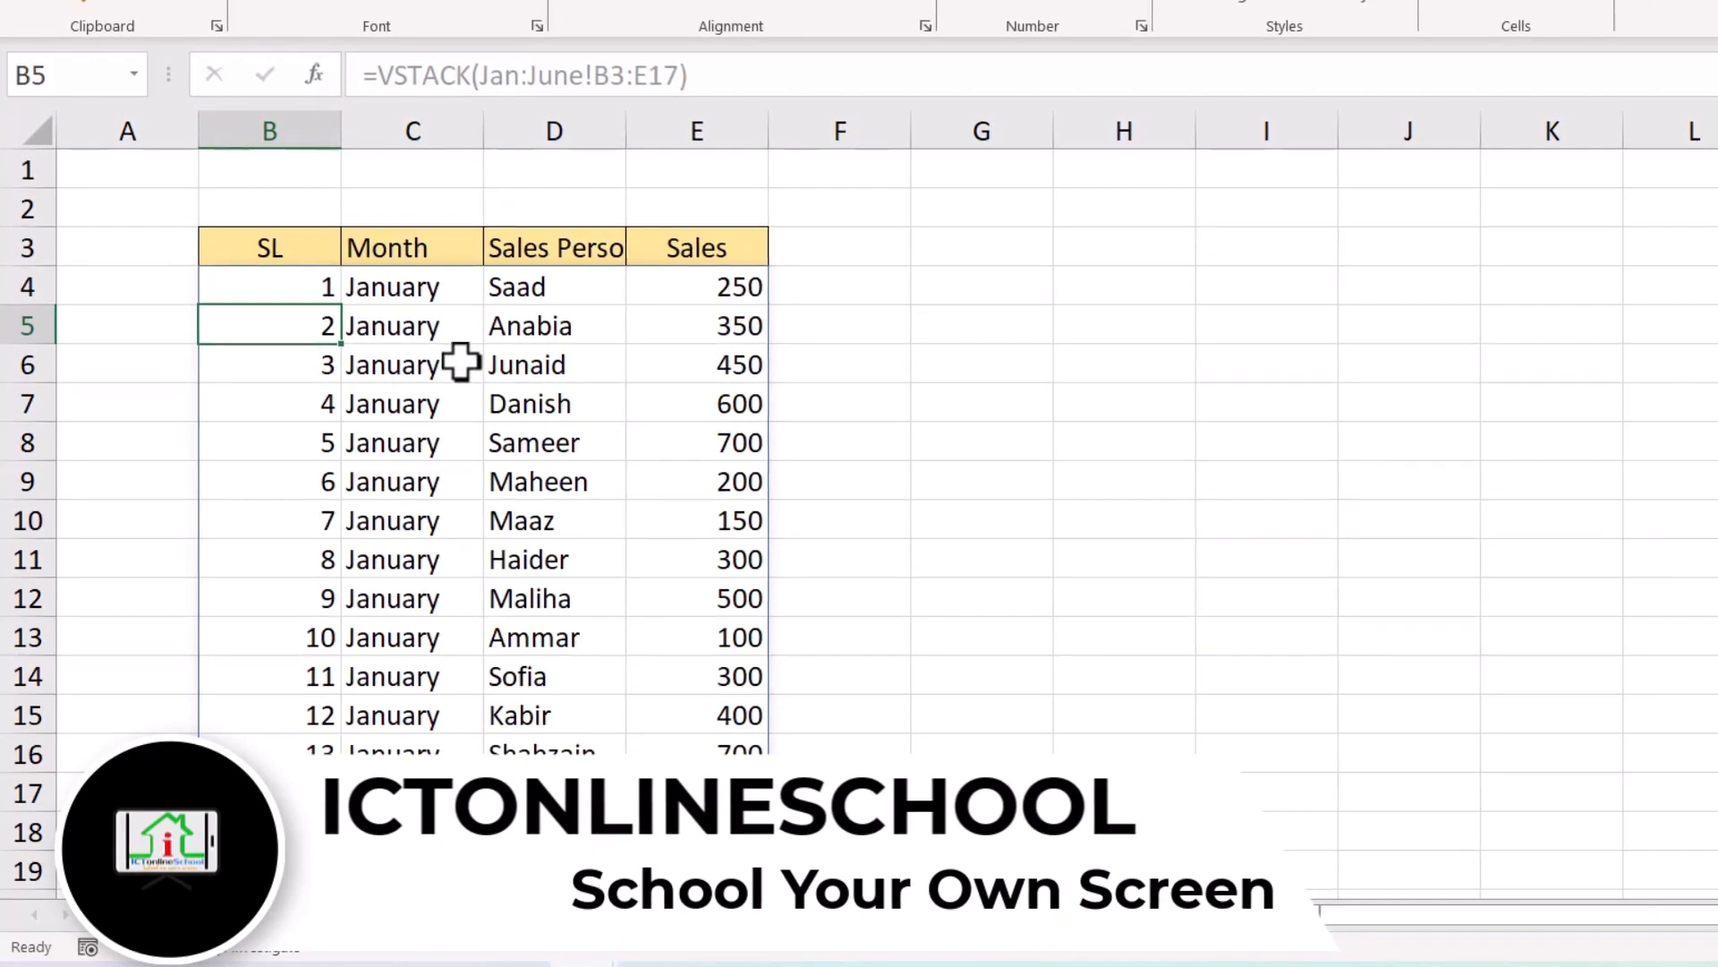
Examine the stacked rows from January to June on the Combine sheet and compare them with the Jan sheet's table.
scroll(460, 375, "down", 4)
scroll(398, 403, "down", 15)
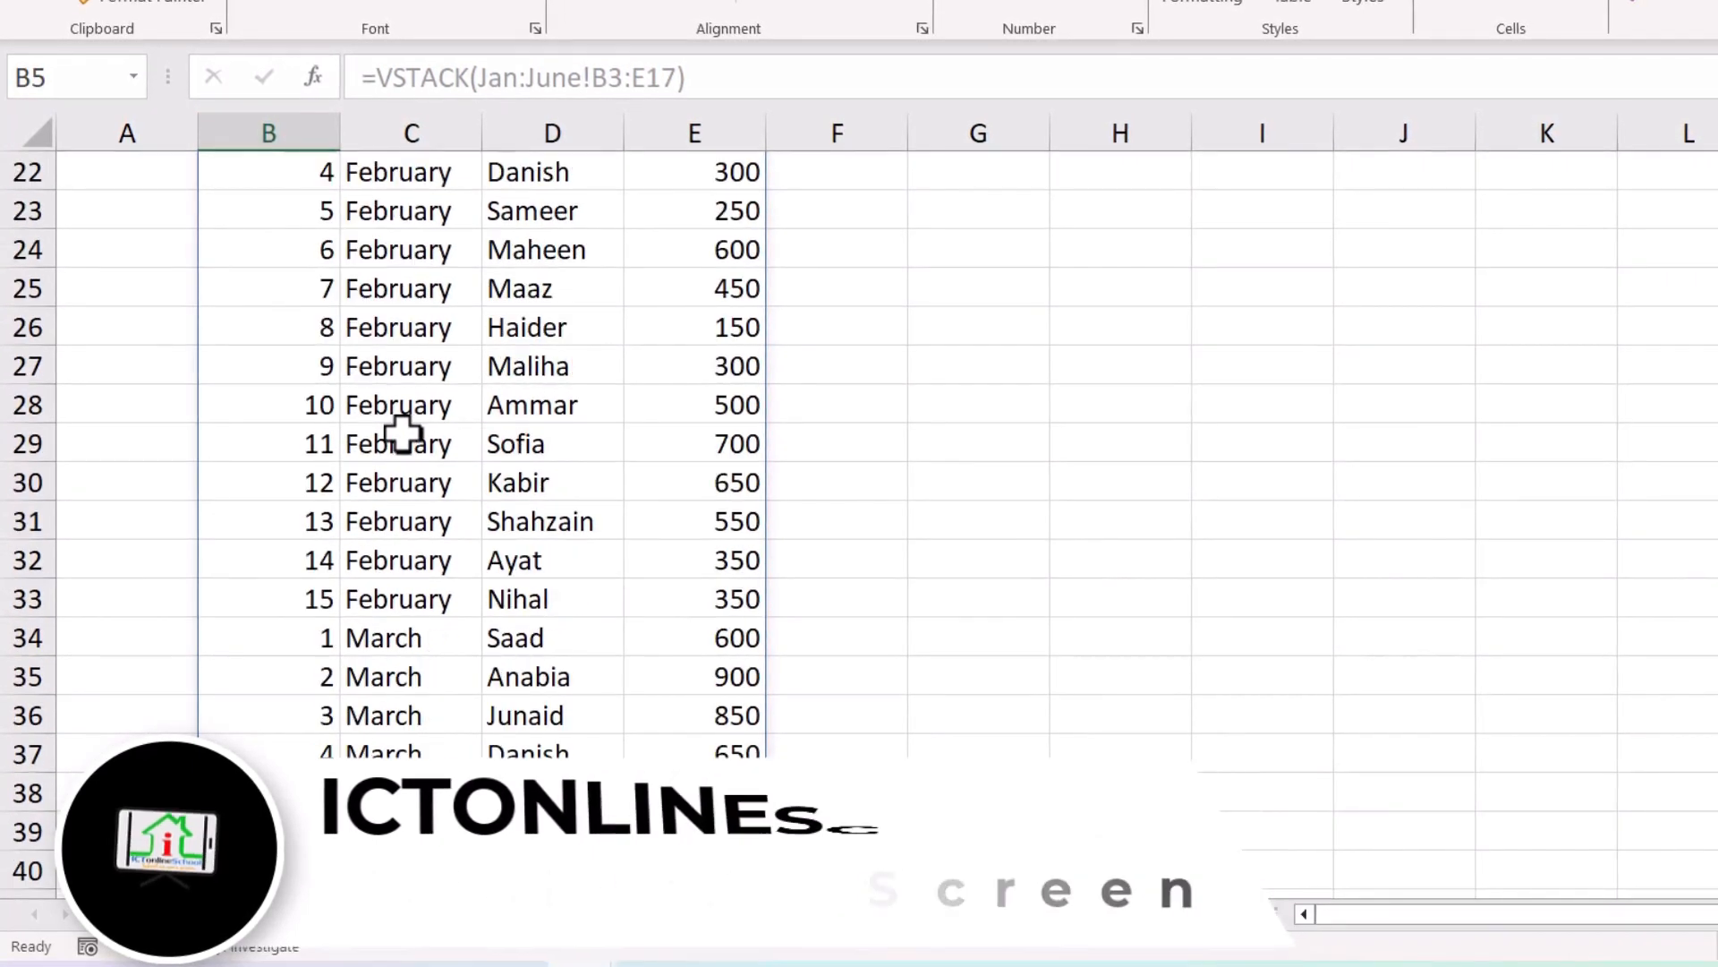
scroll(401, 452, "down", 9)
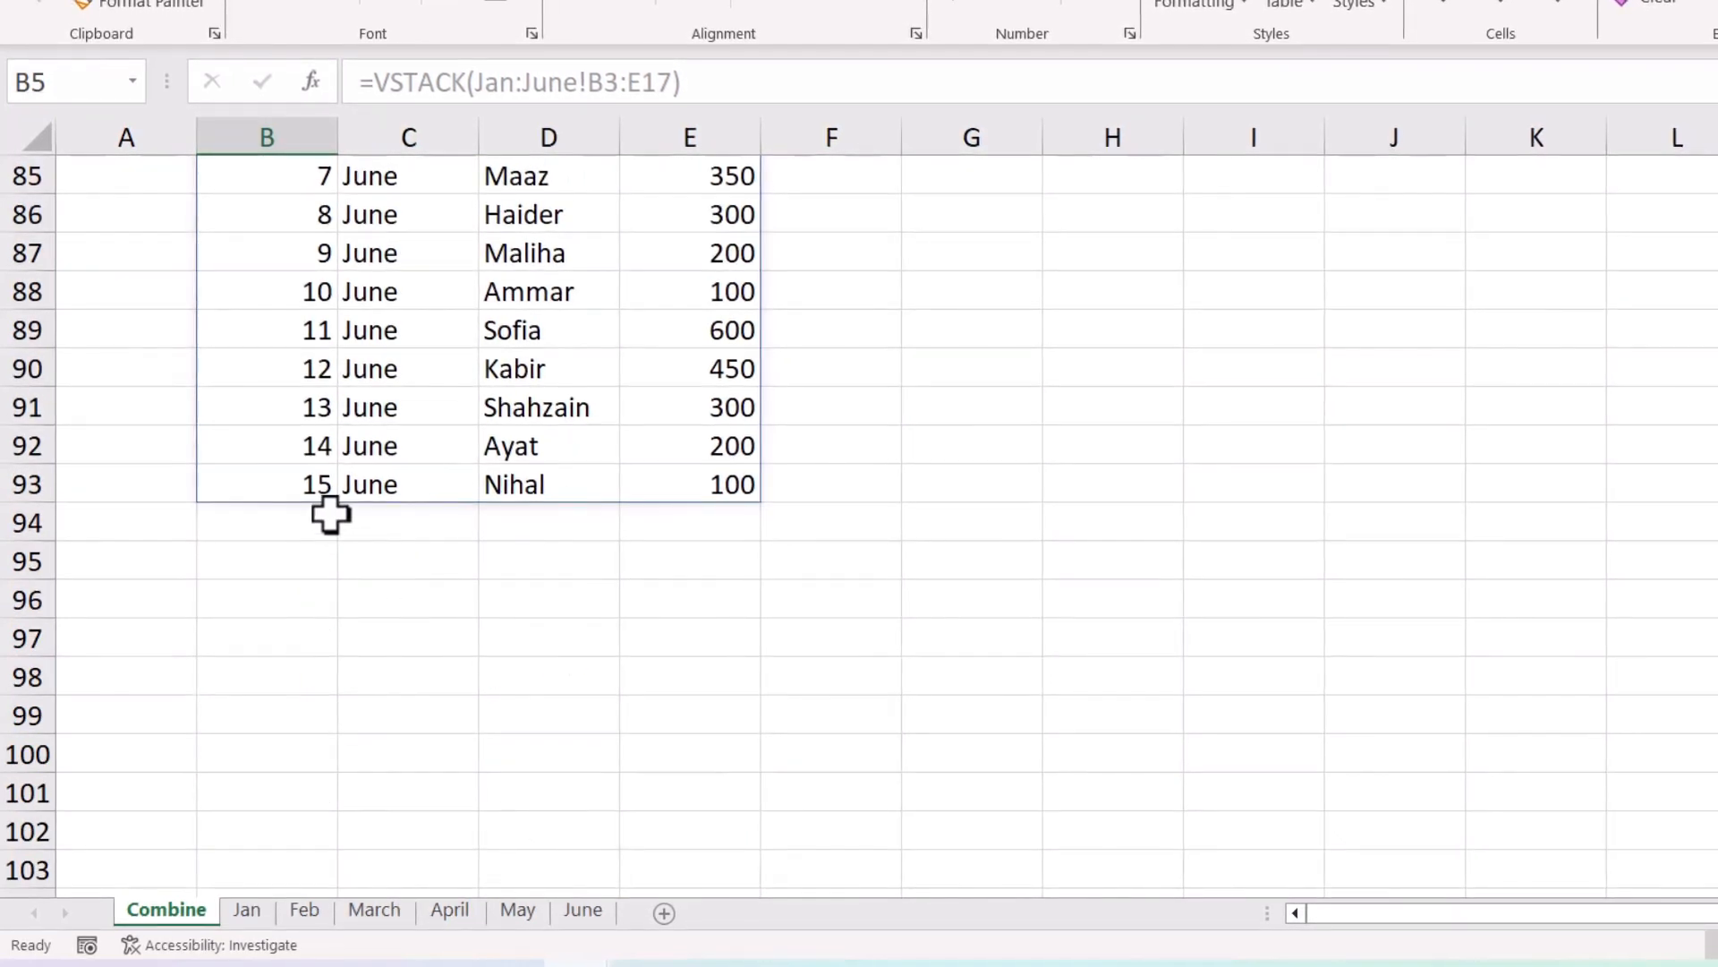
scroll(352, 490, "up", 13)
scroll(340, 475, "up", 7)
scroll(340, 474, "up", 7)
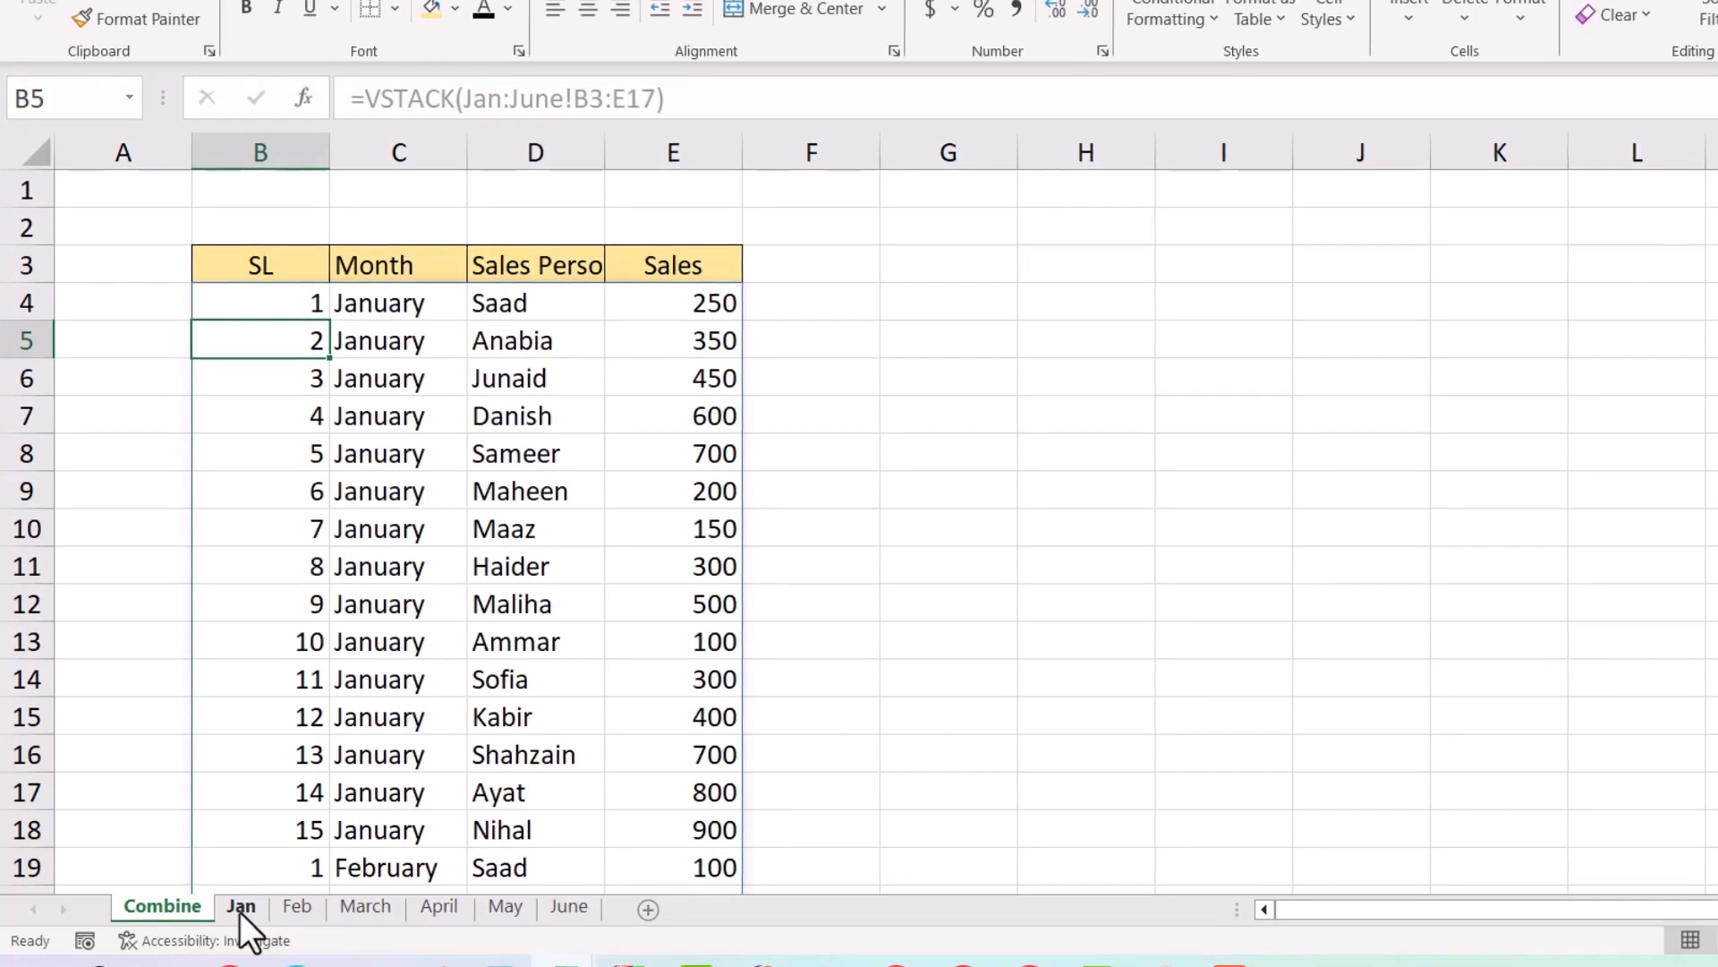
scroll(556, 698, "down", 2)
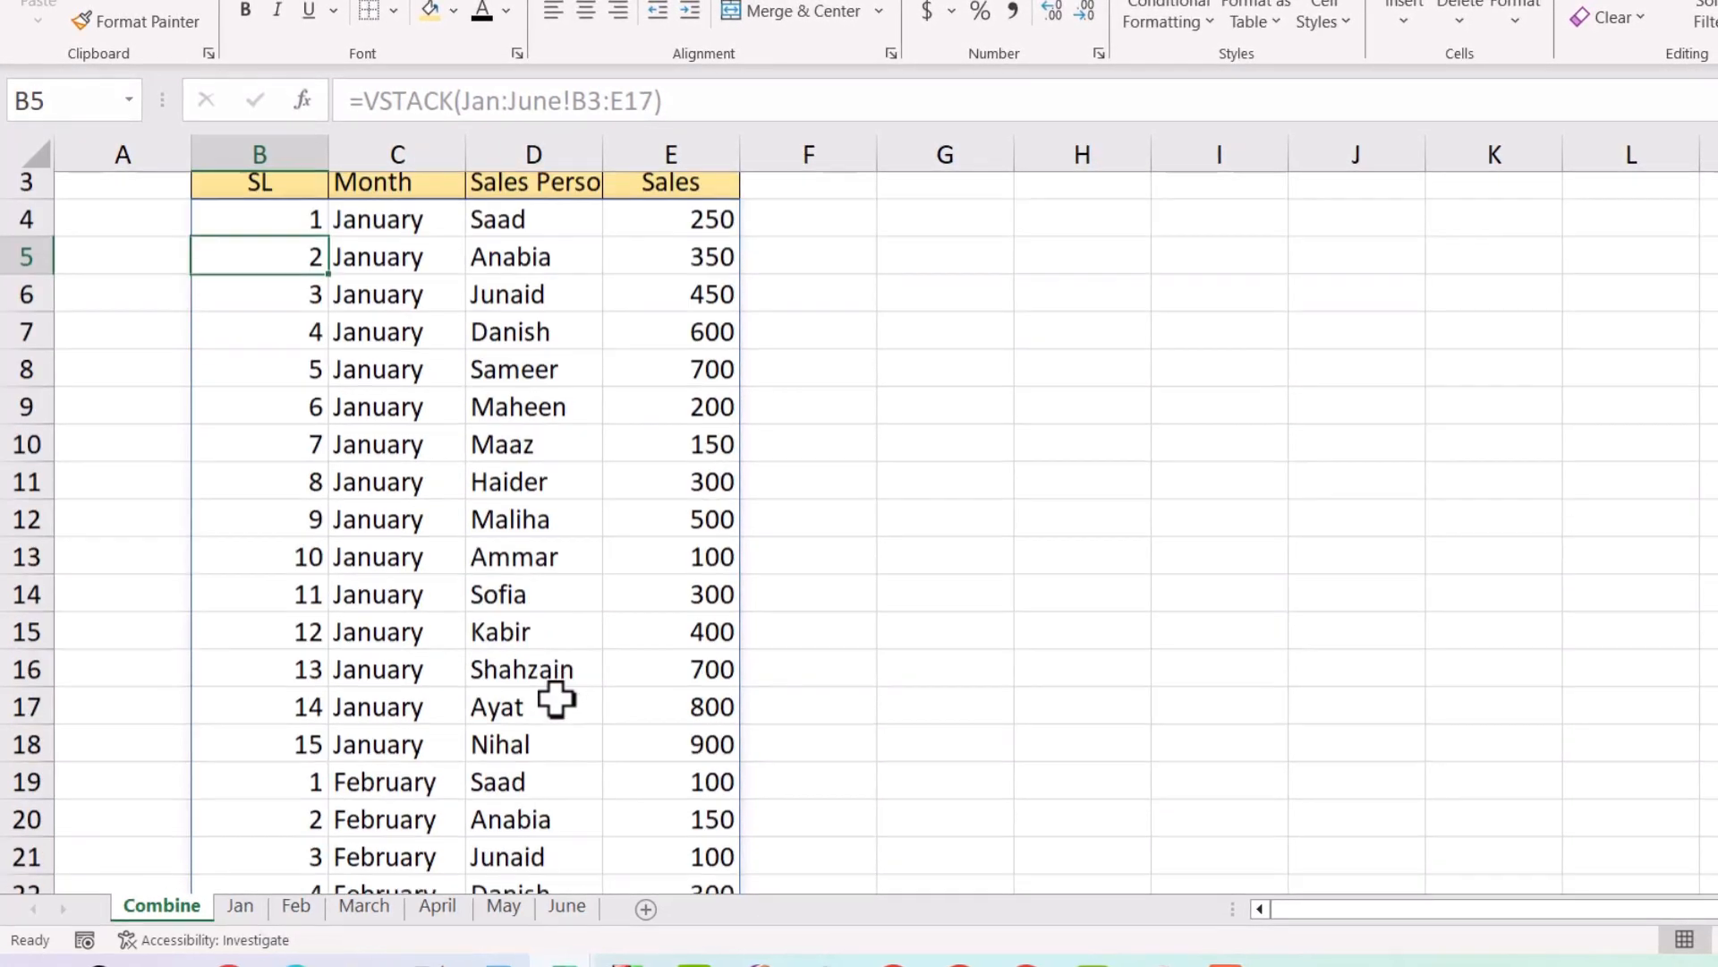
left_click(241, 905)
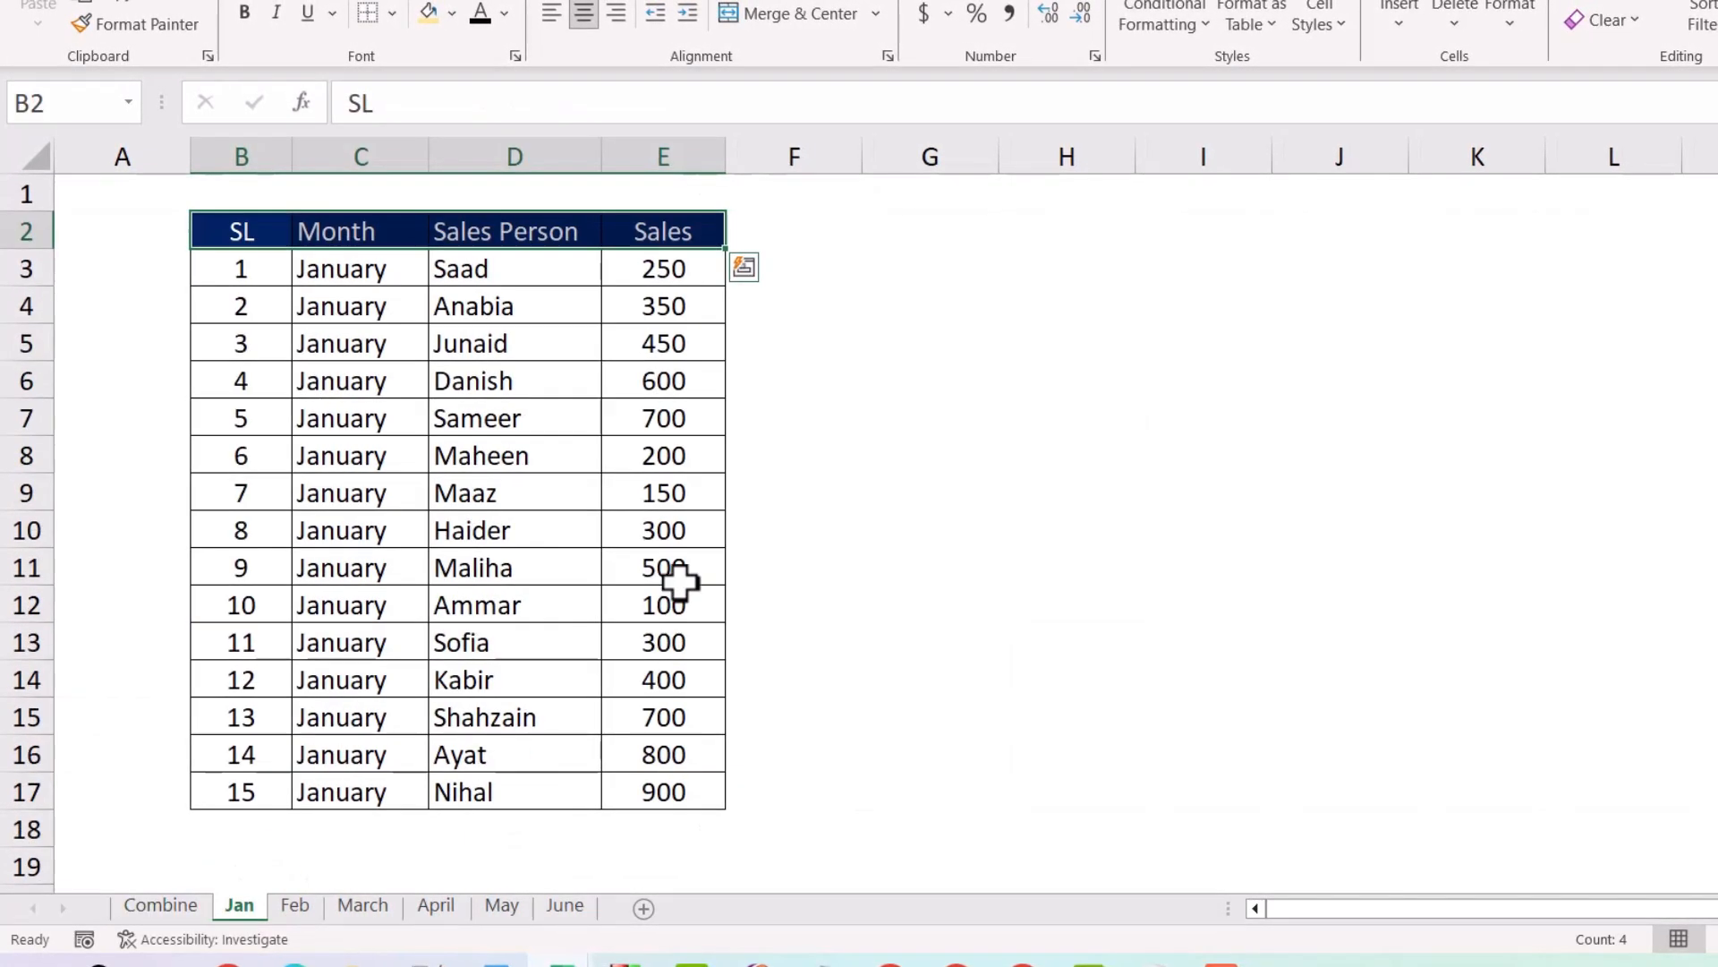
left_click(161, 905)
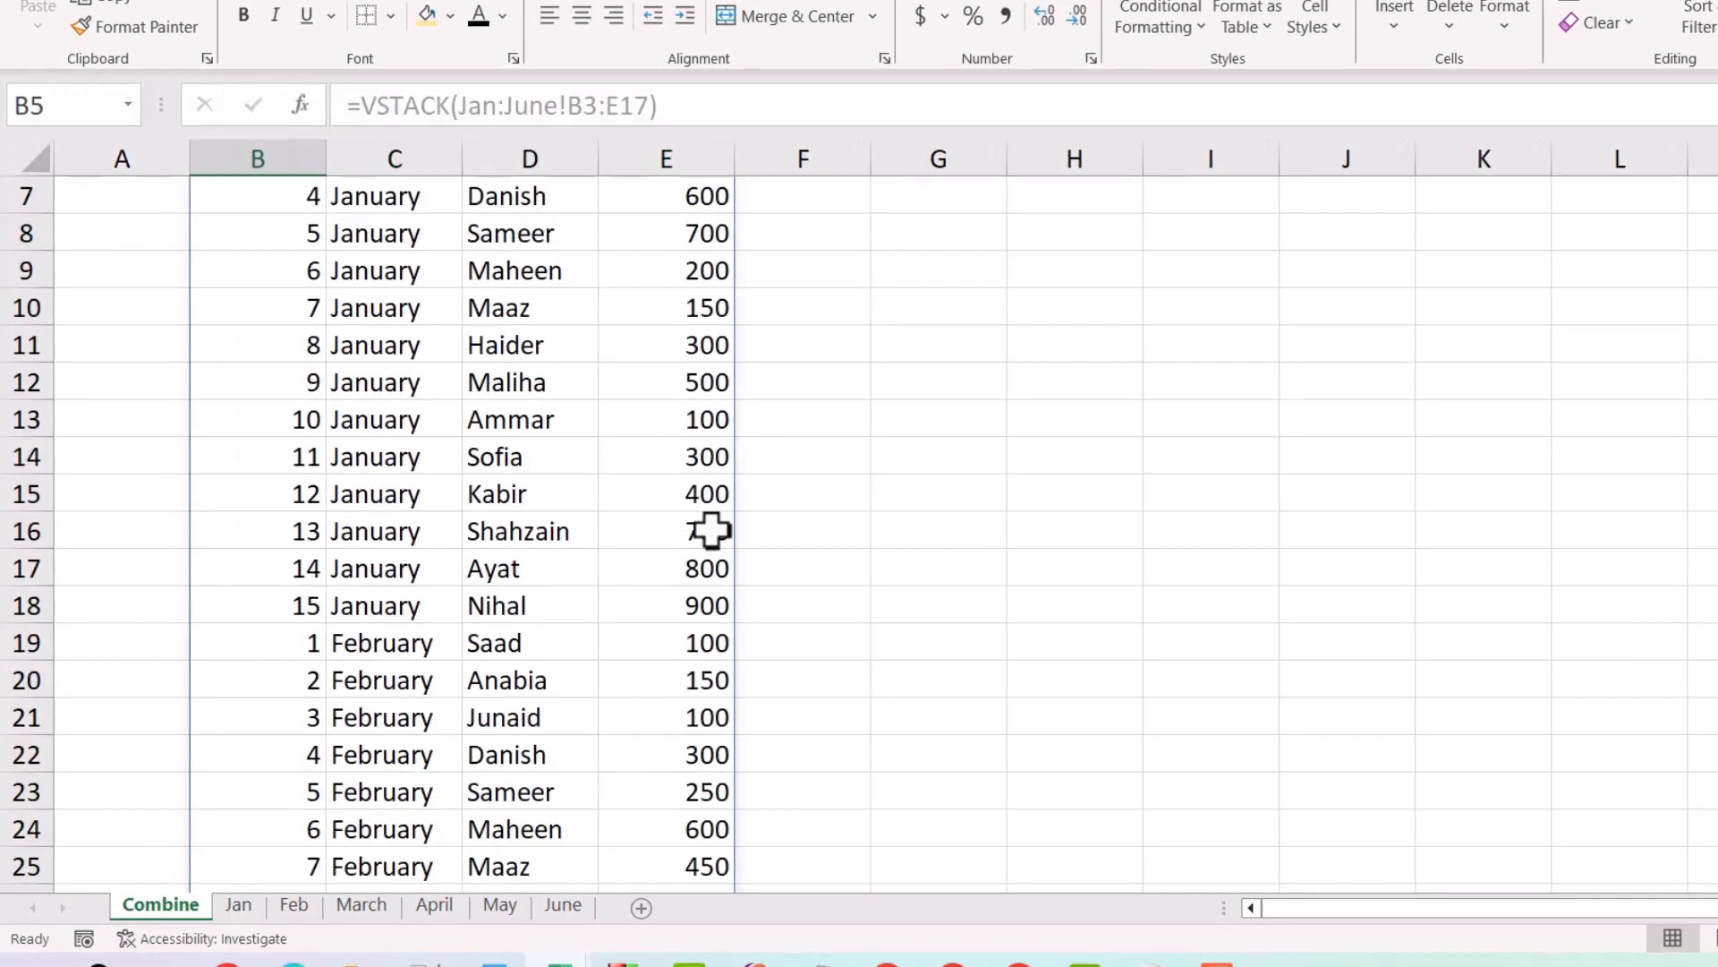
scroll(447, 466, "up", 2)
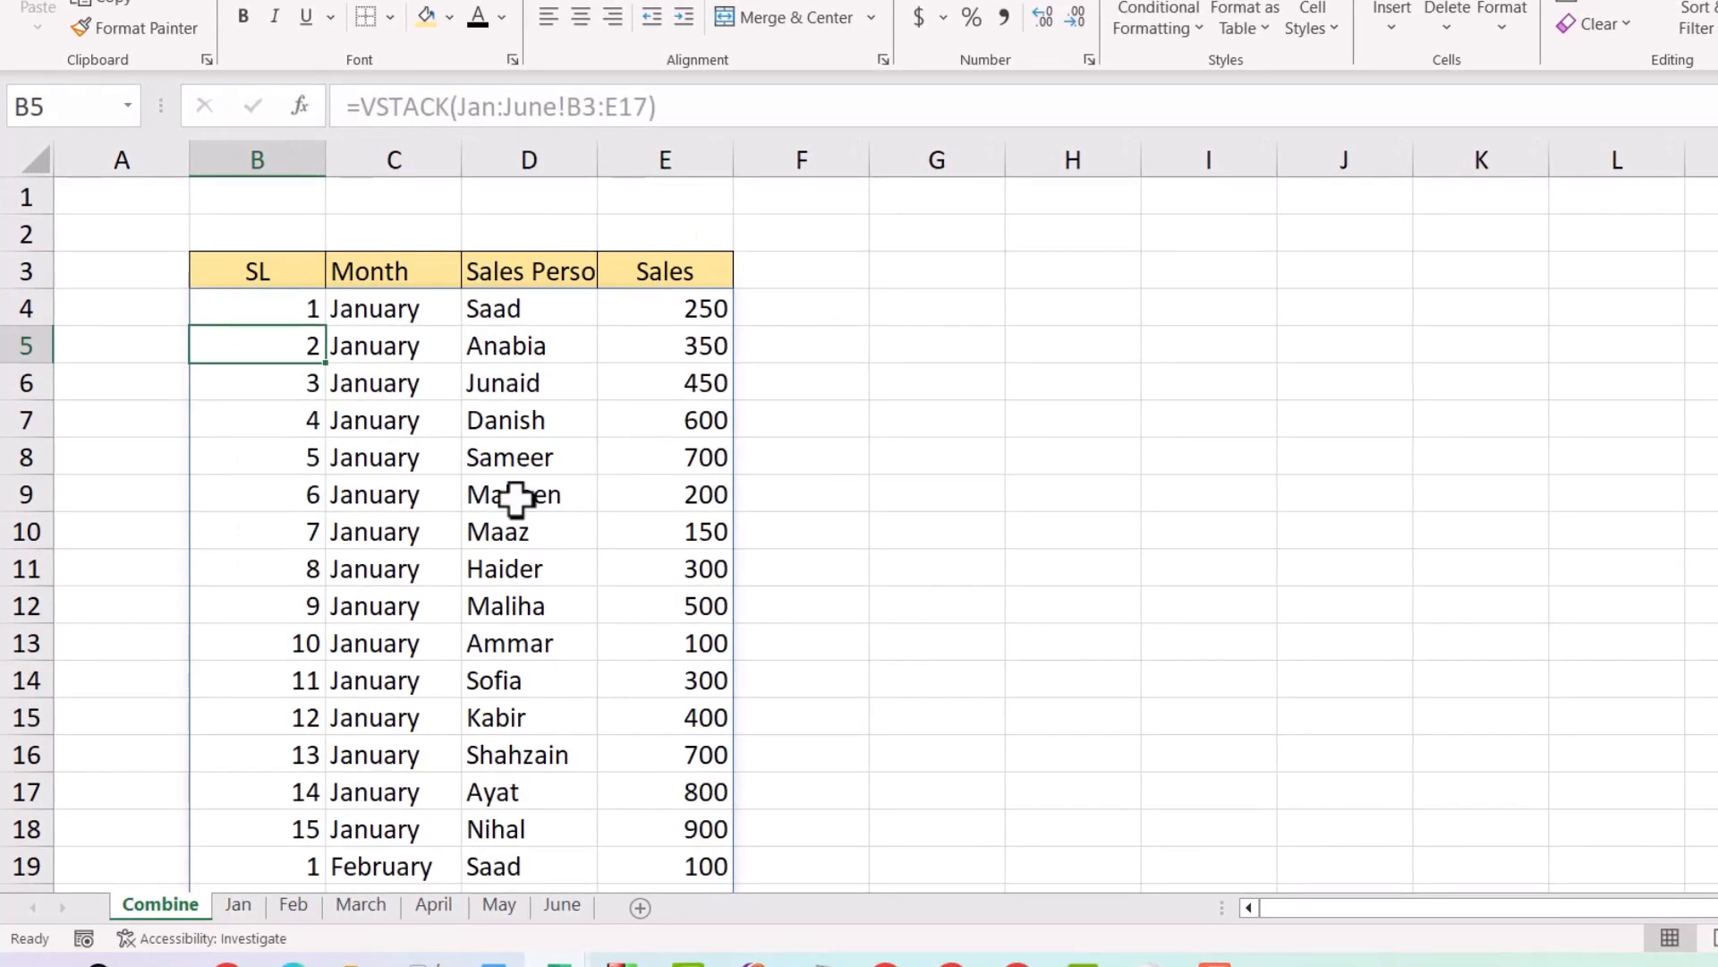
Overwrite the formula in B4 of the Combine sheet with a new VSTACK formula whose first array is Jan!B3:E17.
left_click(276, 321)
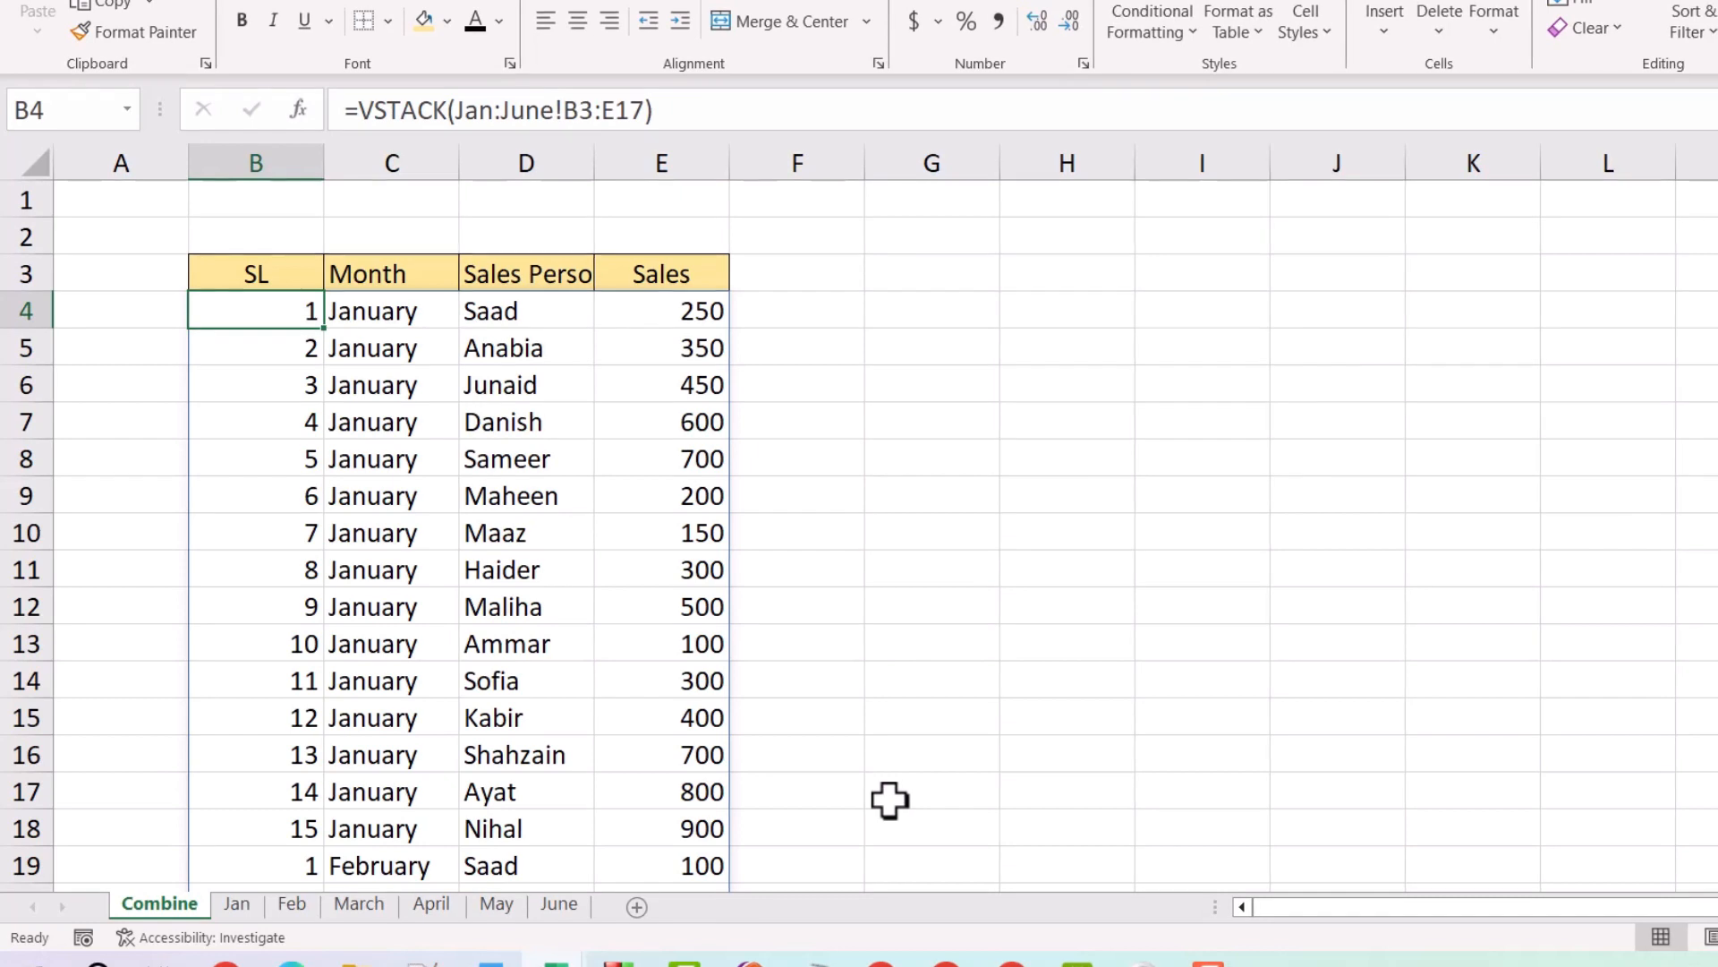
key("F2")
key("Escape")
type("=")
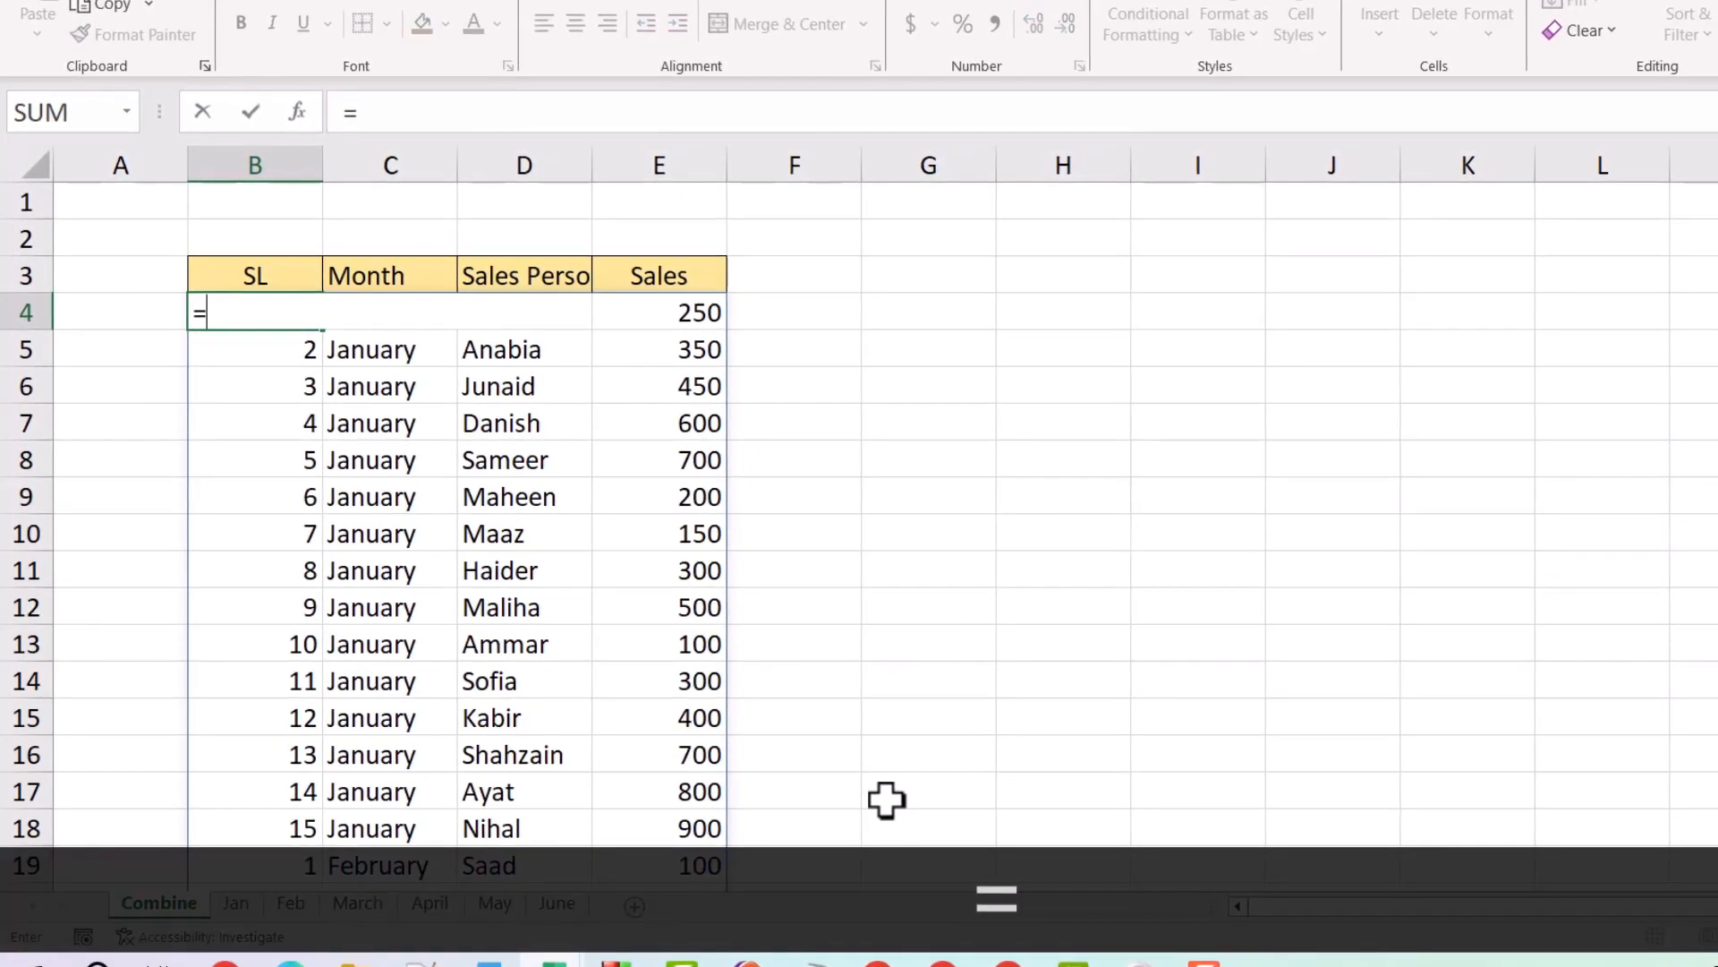
type("vs")
key("Tab")
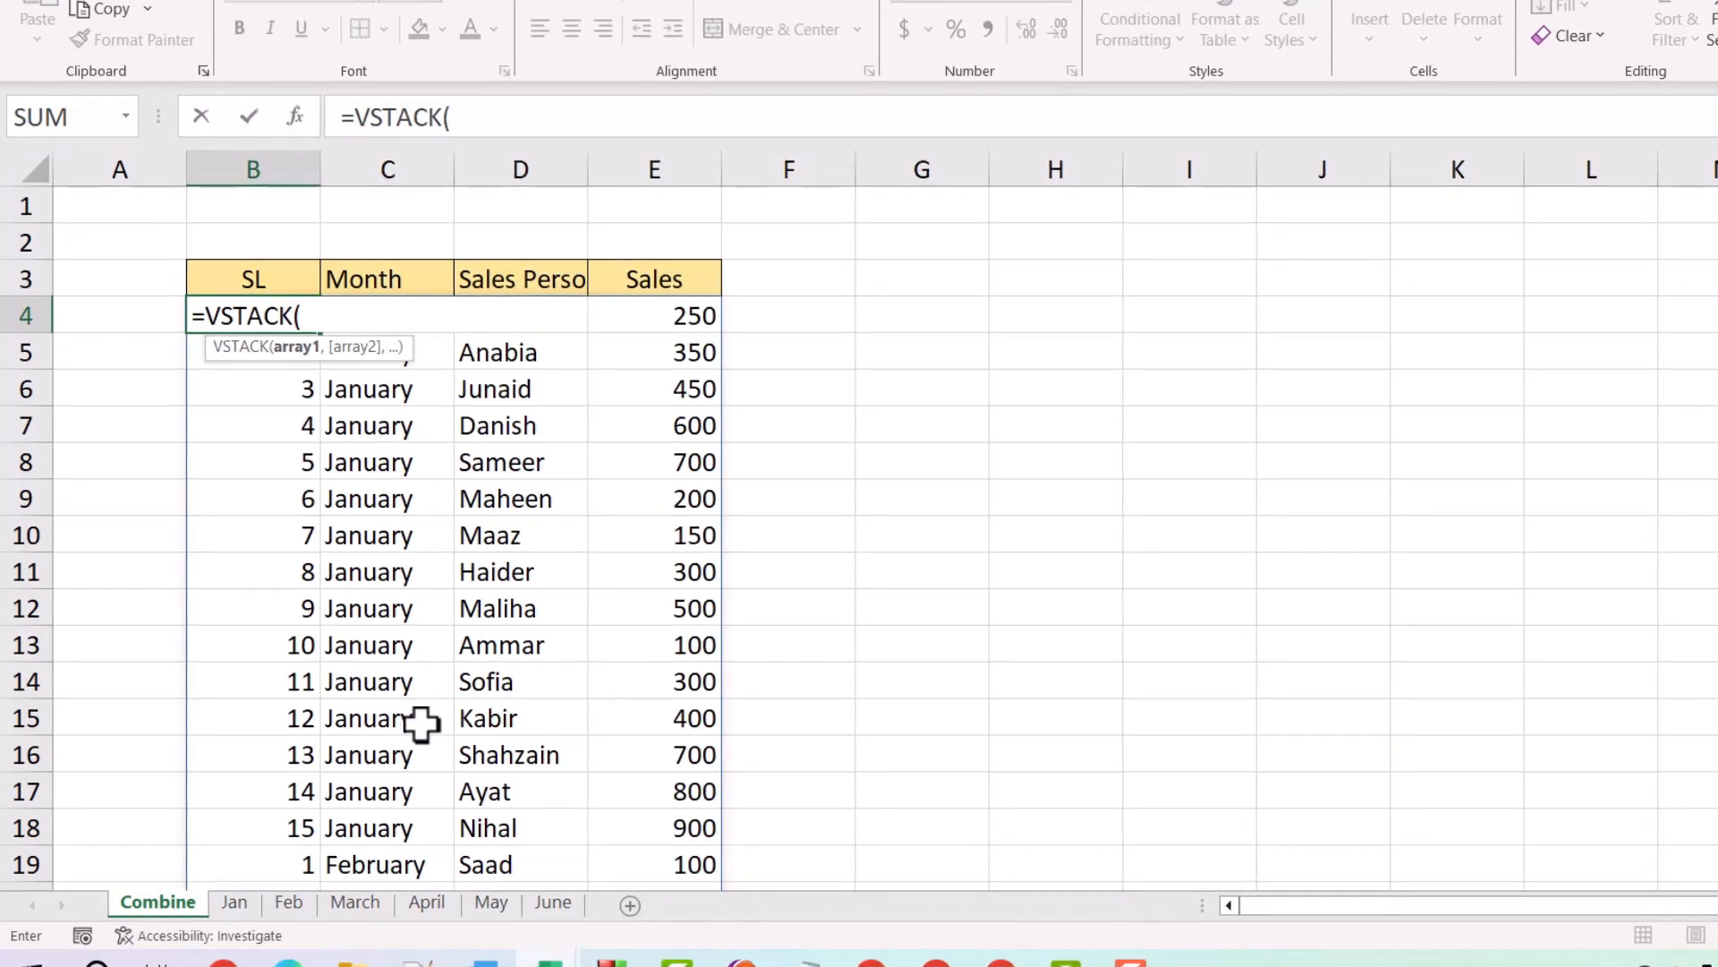
left_click(234, 902)
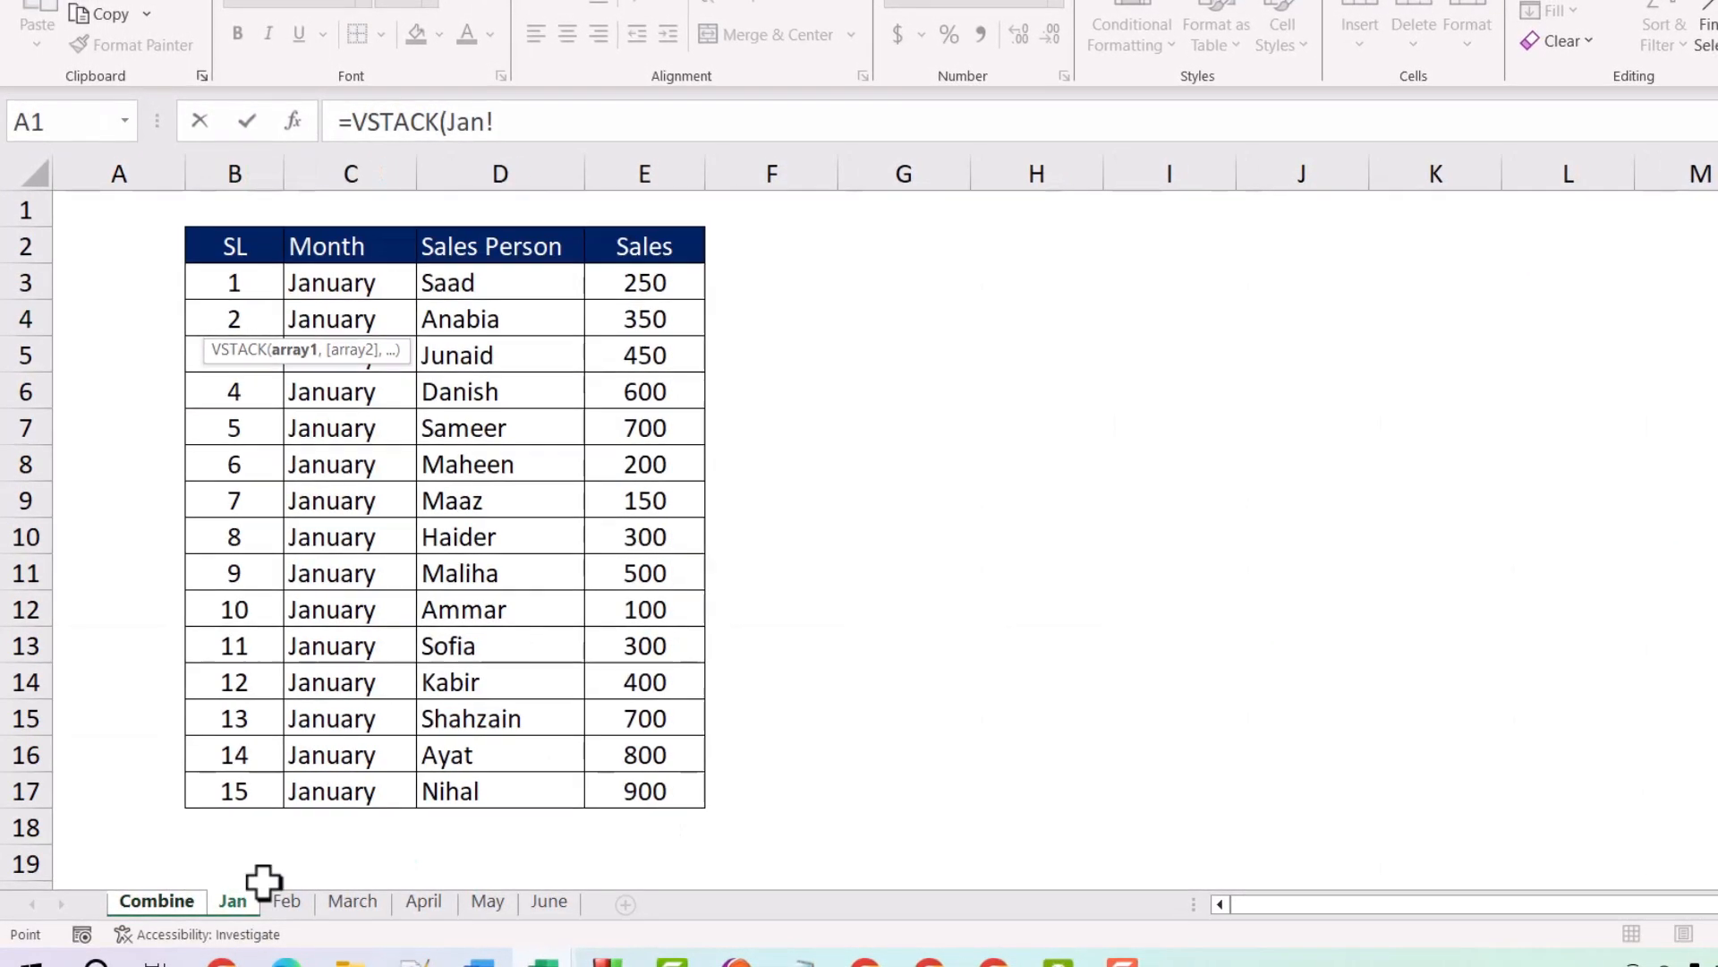
left_click_drag(239, 294, 641, 779)
type(",")
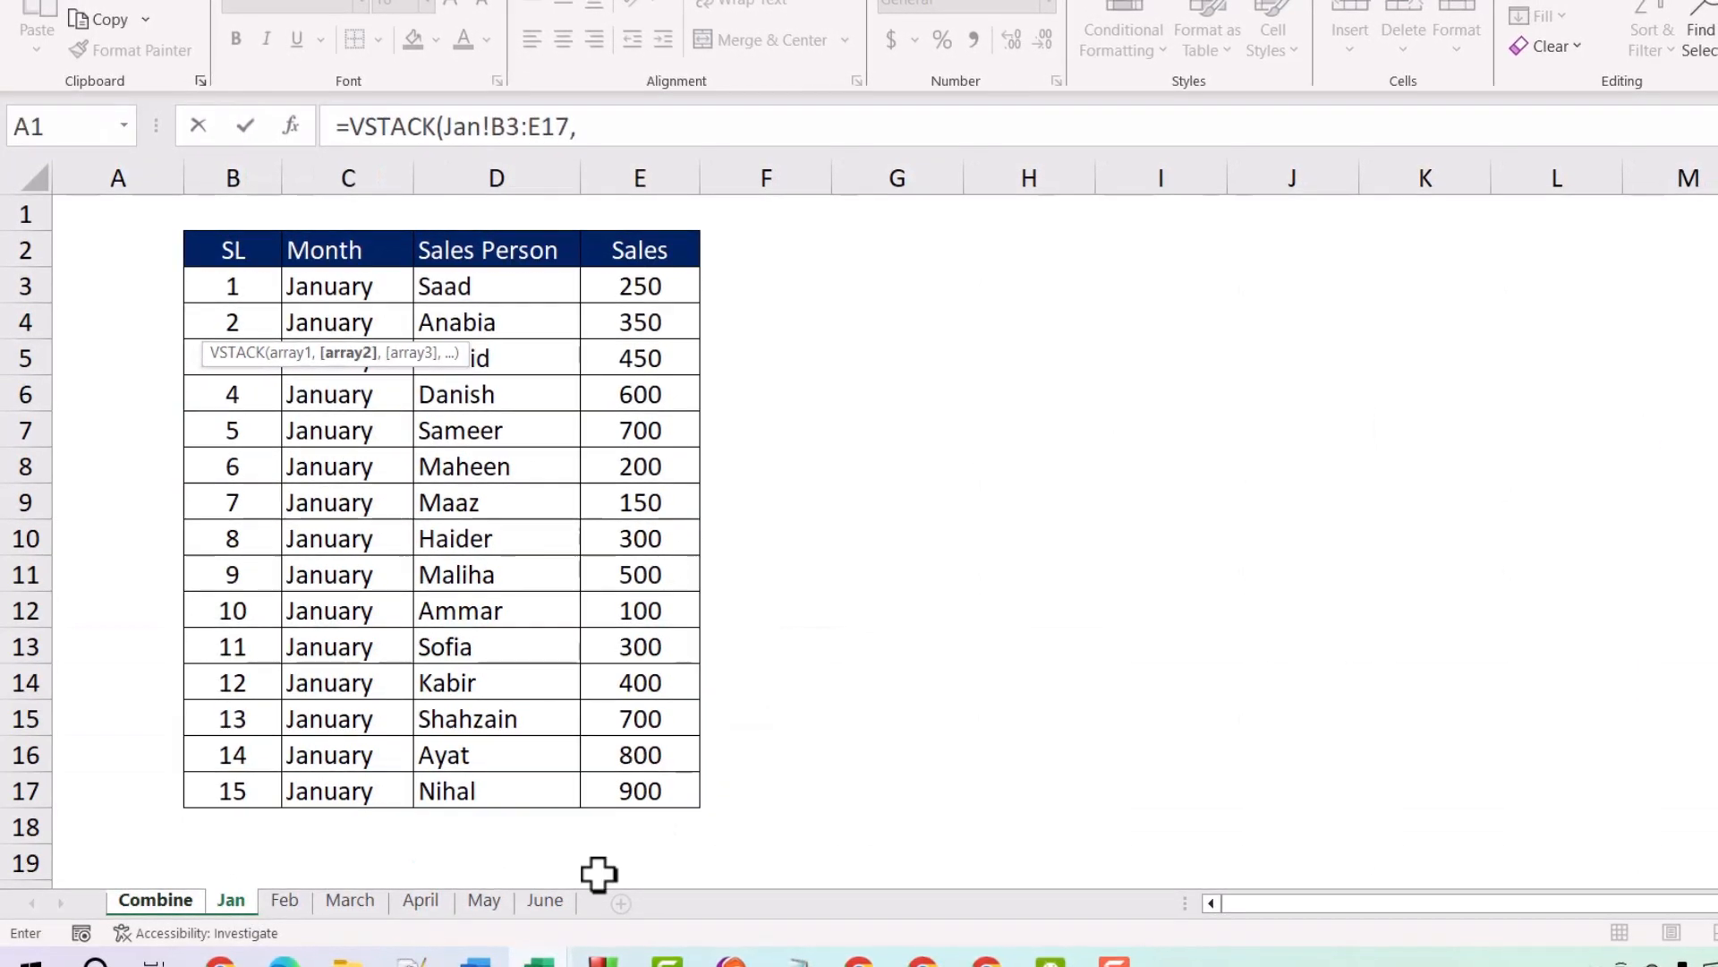
Add the ranges Feb!B3:E17, March!B3:E17 and April!B3:E17 as the following arrays of the VSTACK formula.
left_click(282, 899)
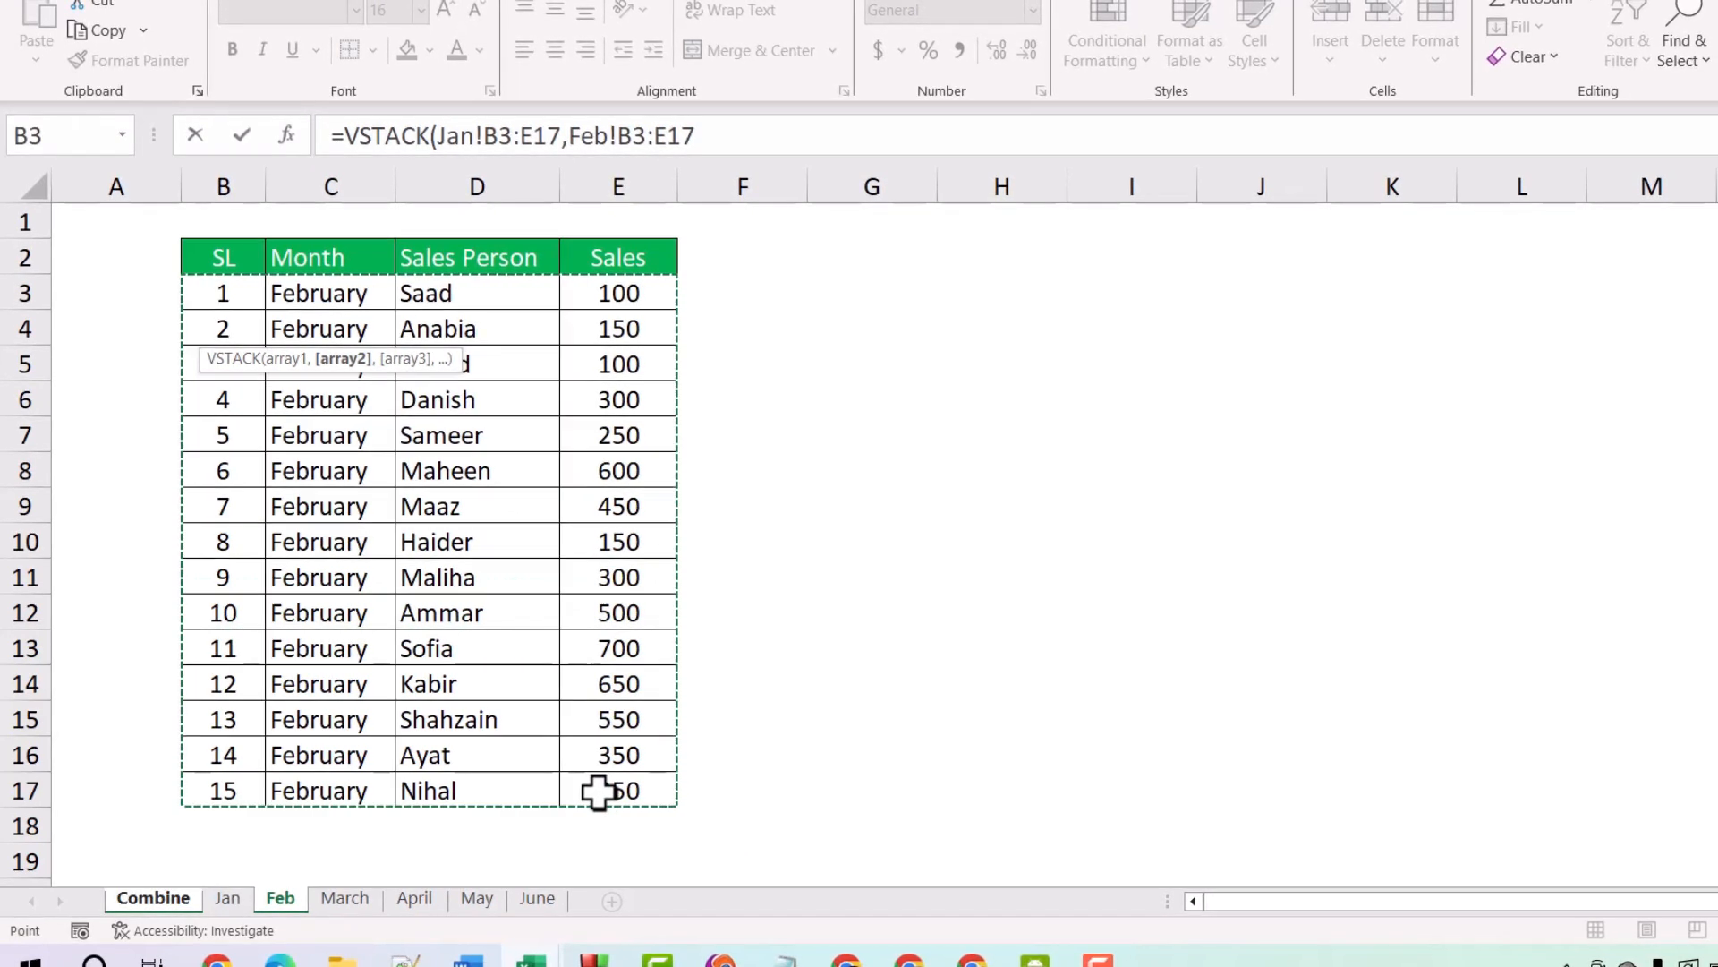
left_click(339, 899)
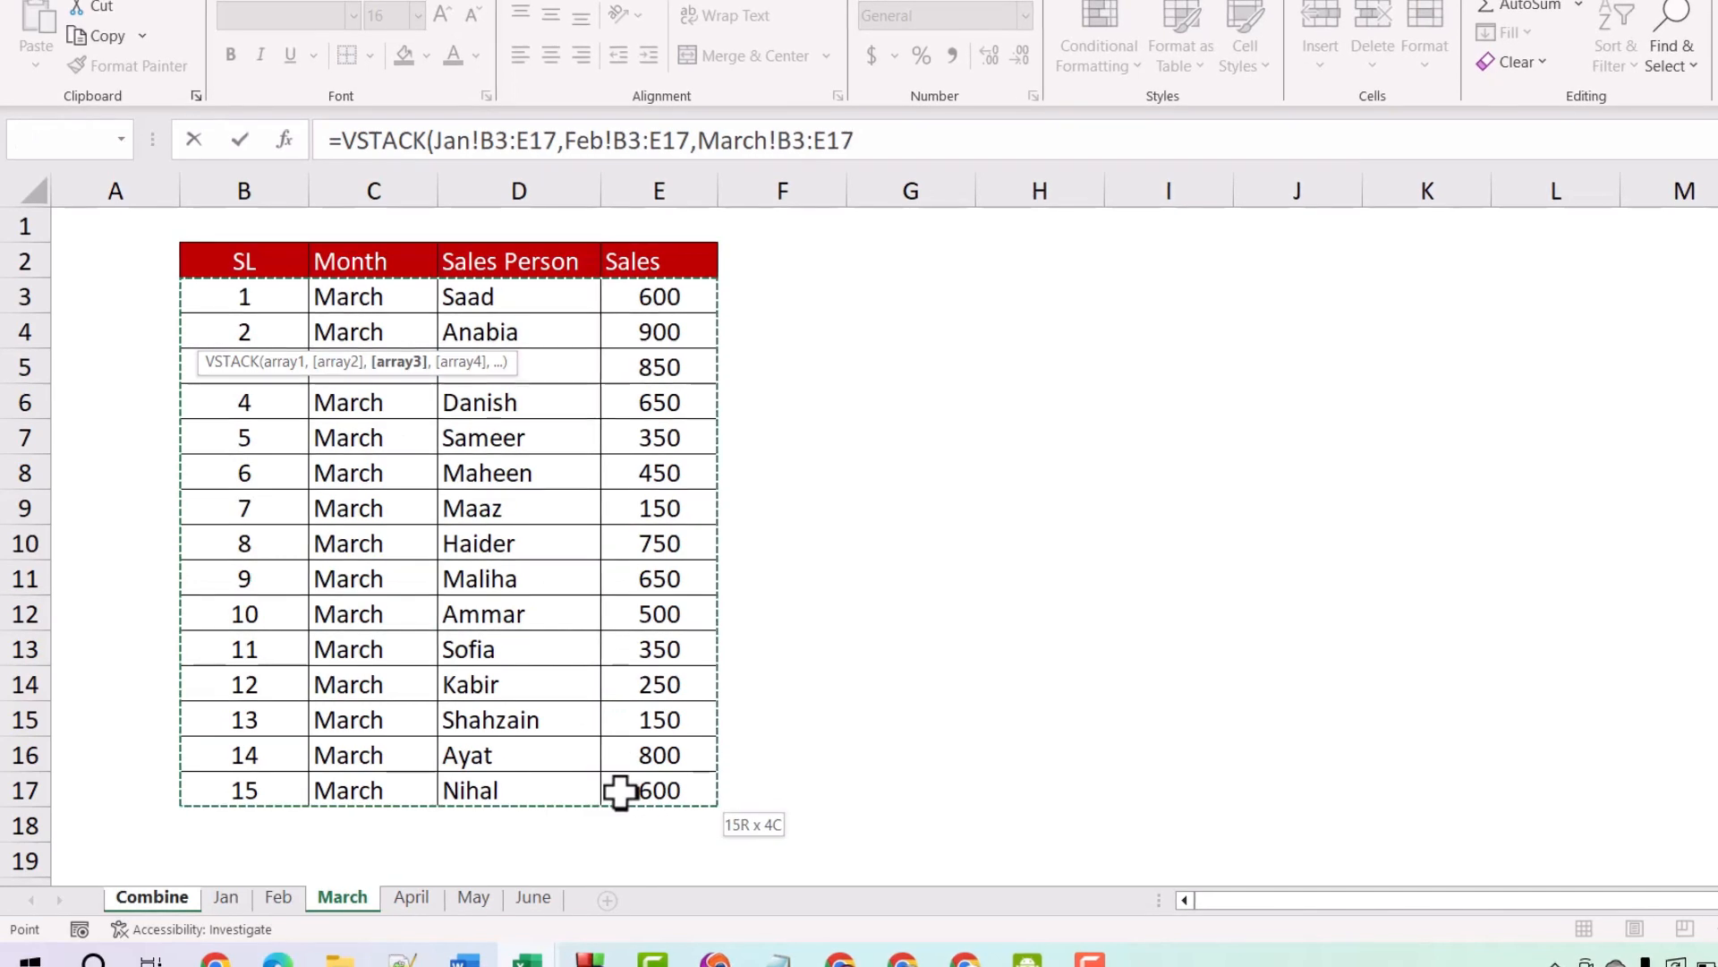
left_click_drag(620, 798, 703, 790)
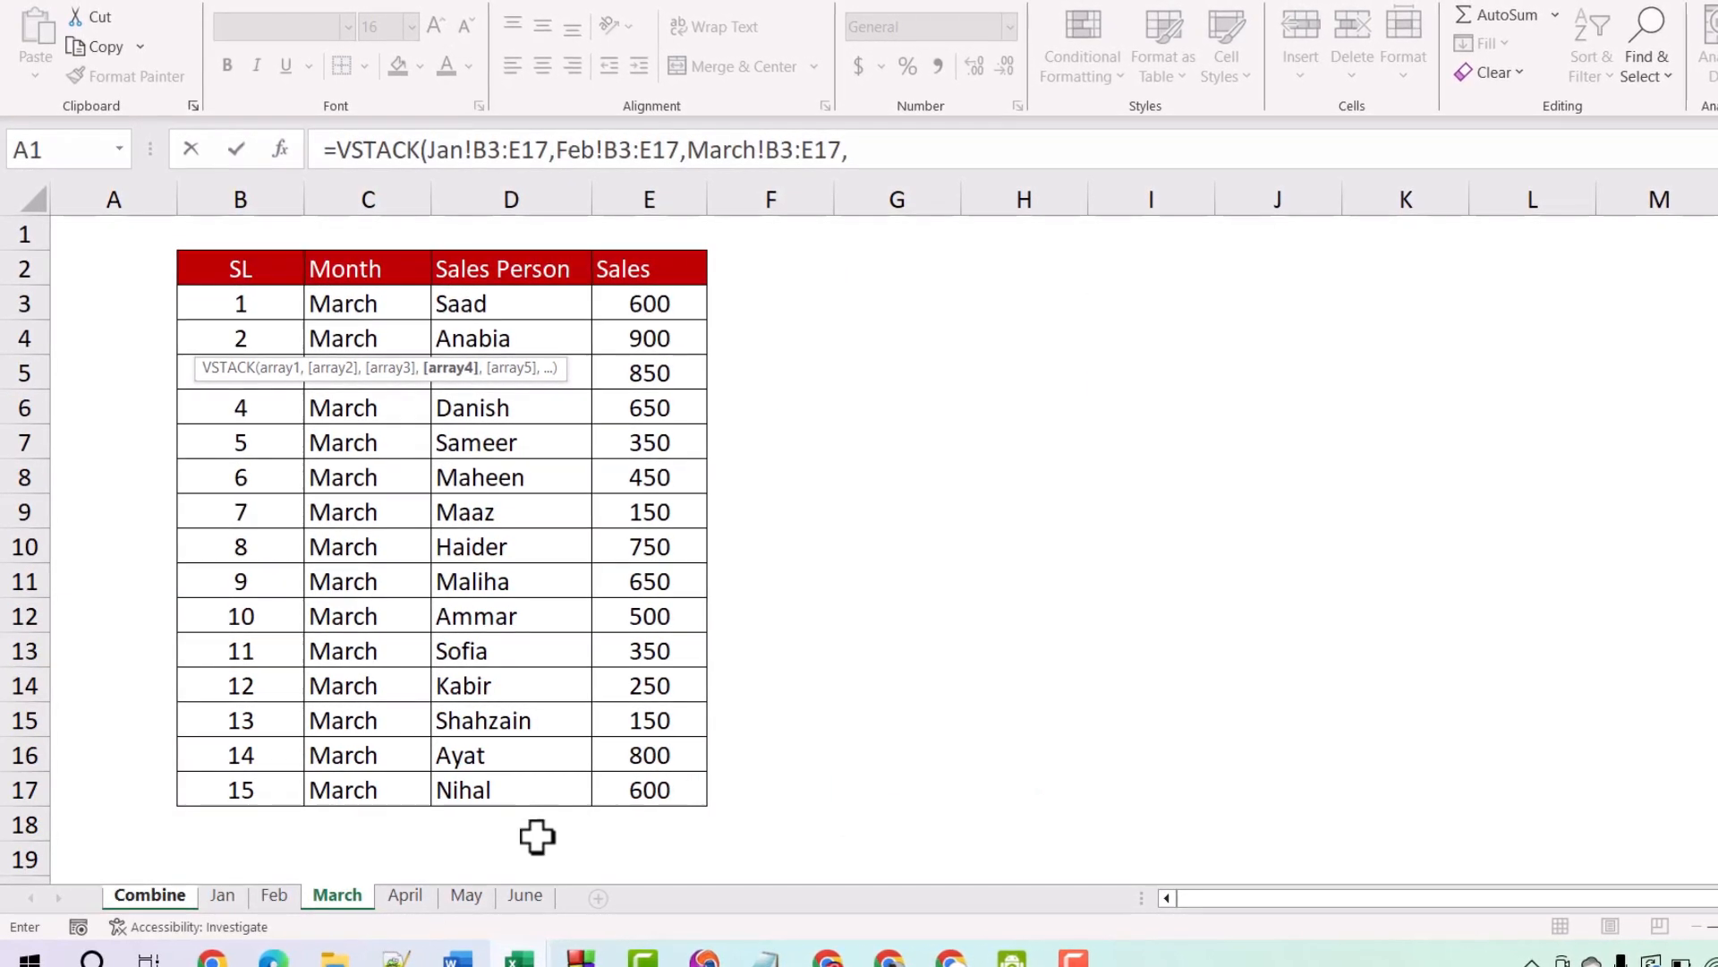
left_click(407, 895)
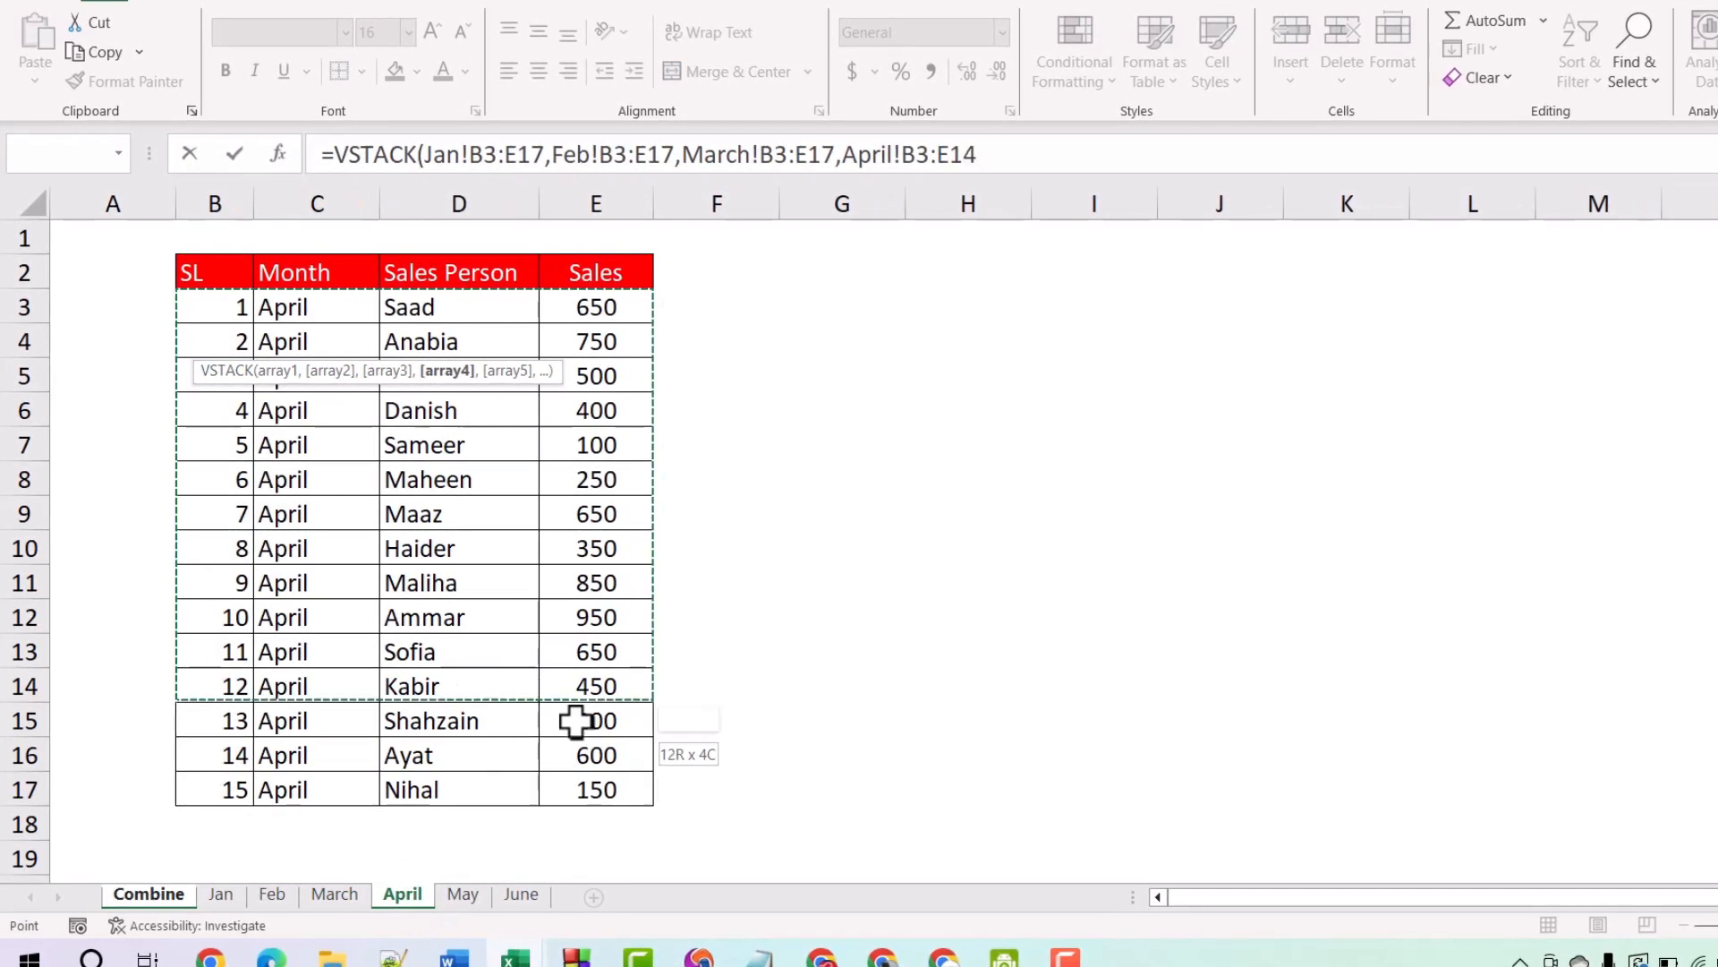
Add May!B3:E17 and June!B3:E17 as the last arrays, close the parenthesis and enter the VSTACK formula.
left_click(463, 893)
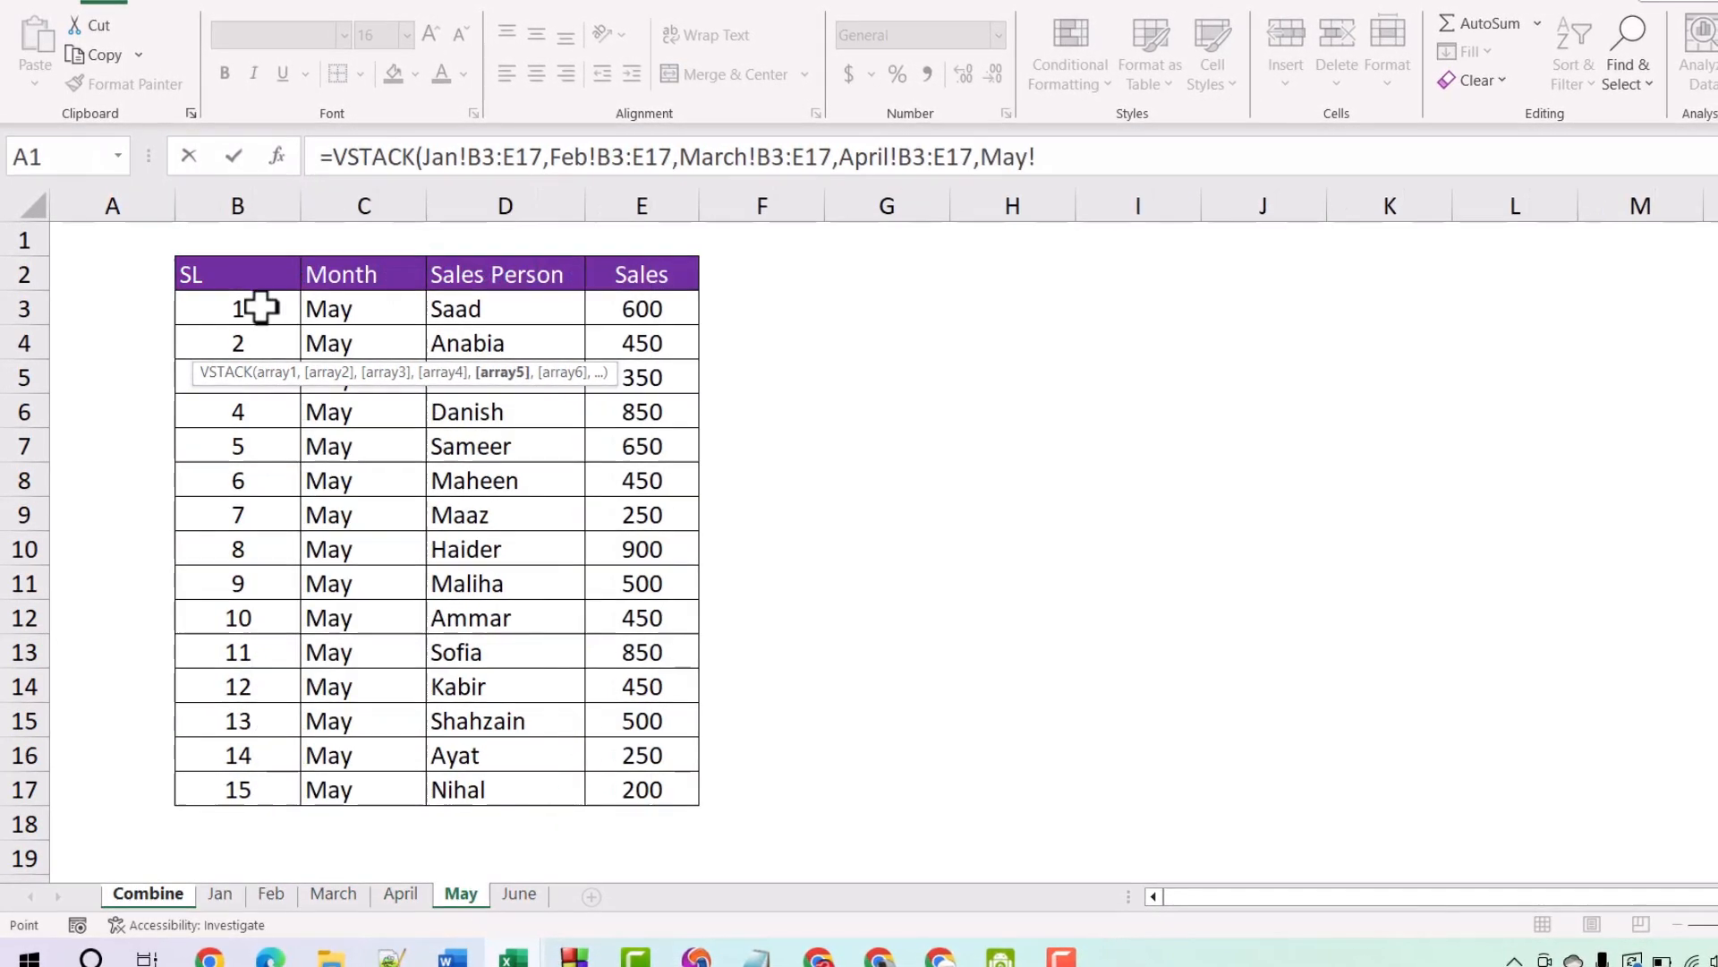
left_click_drag(550, 569, 629, 783)
type(",")
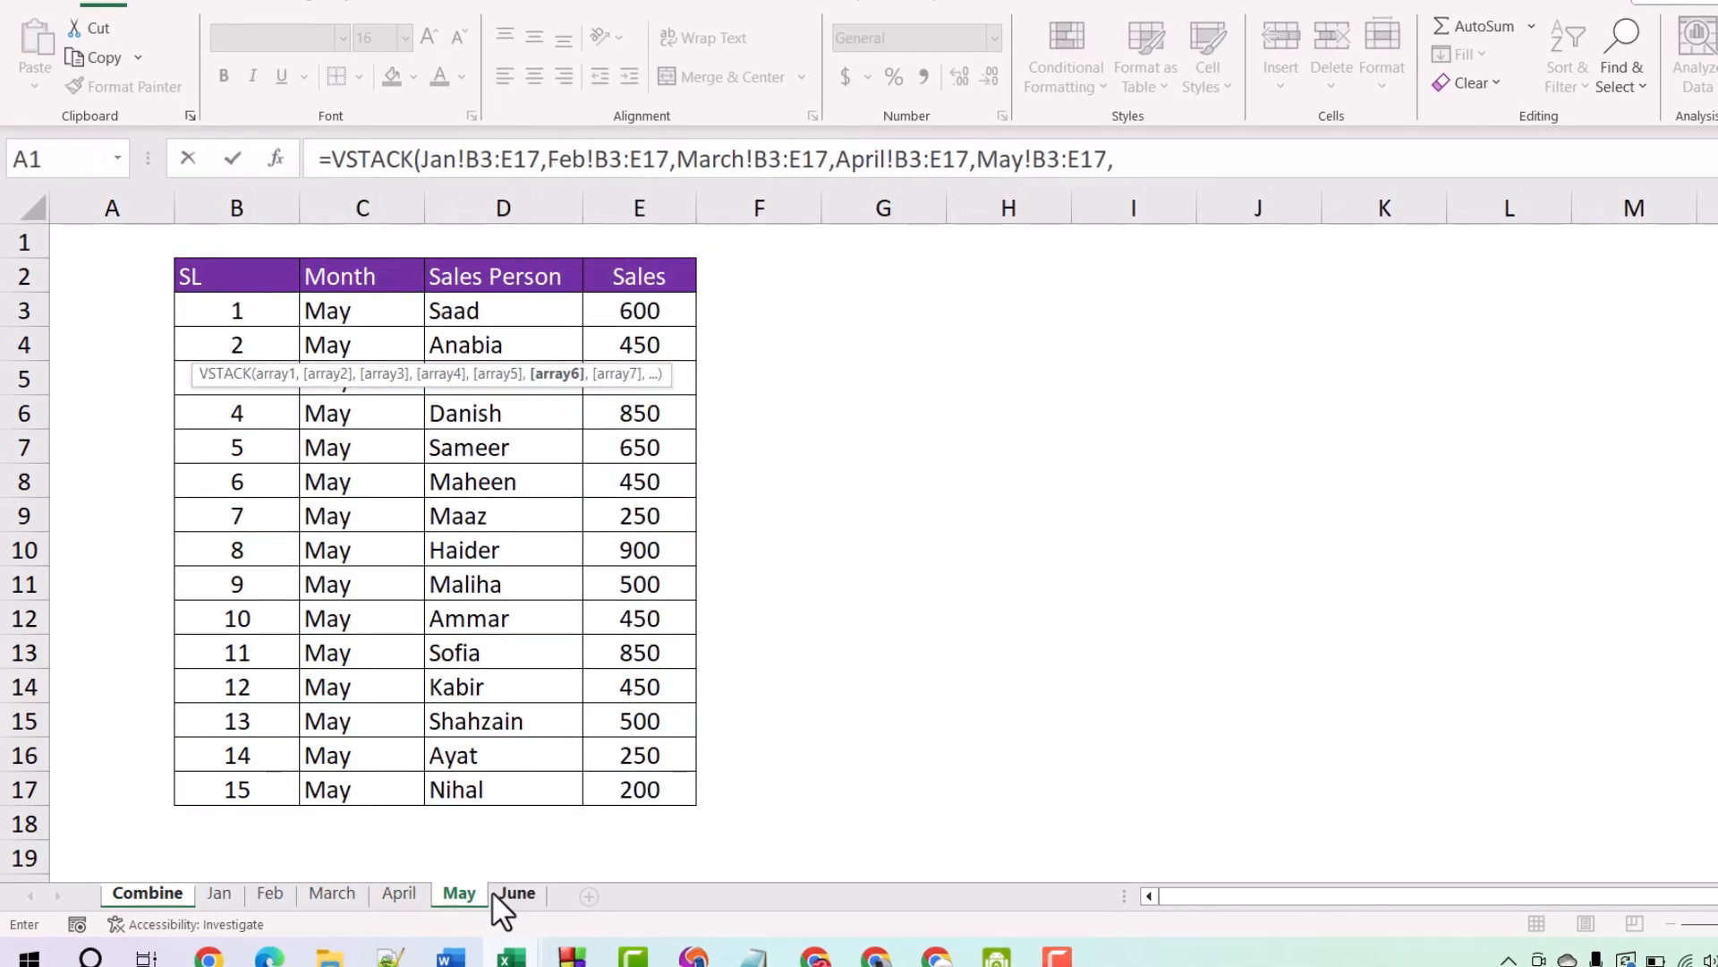
left_click(519, 892)
left_click_drag(215, 319, 594, 787)
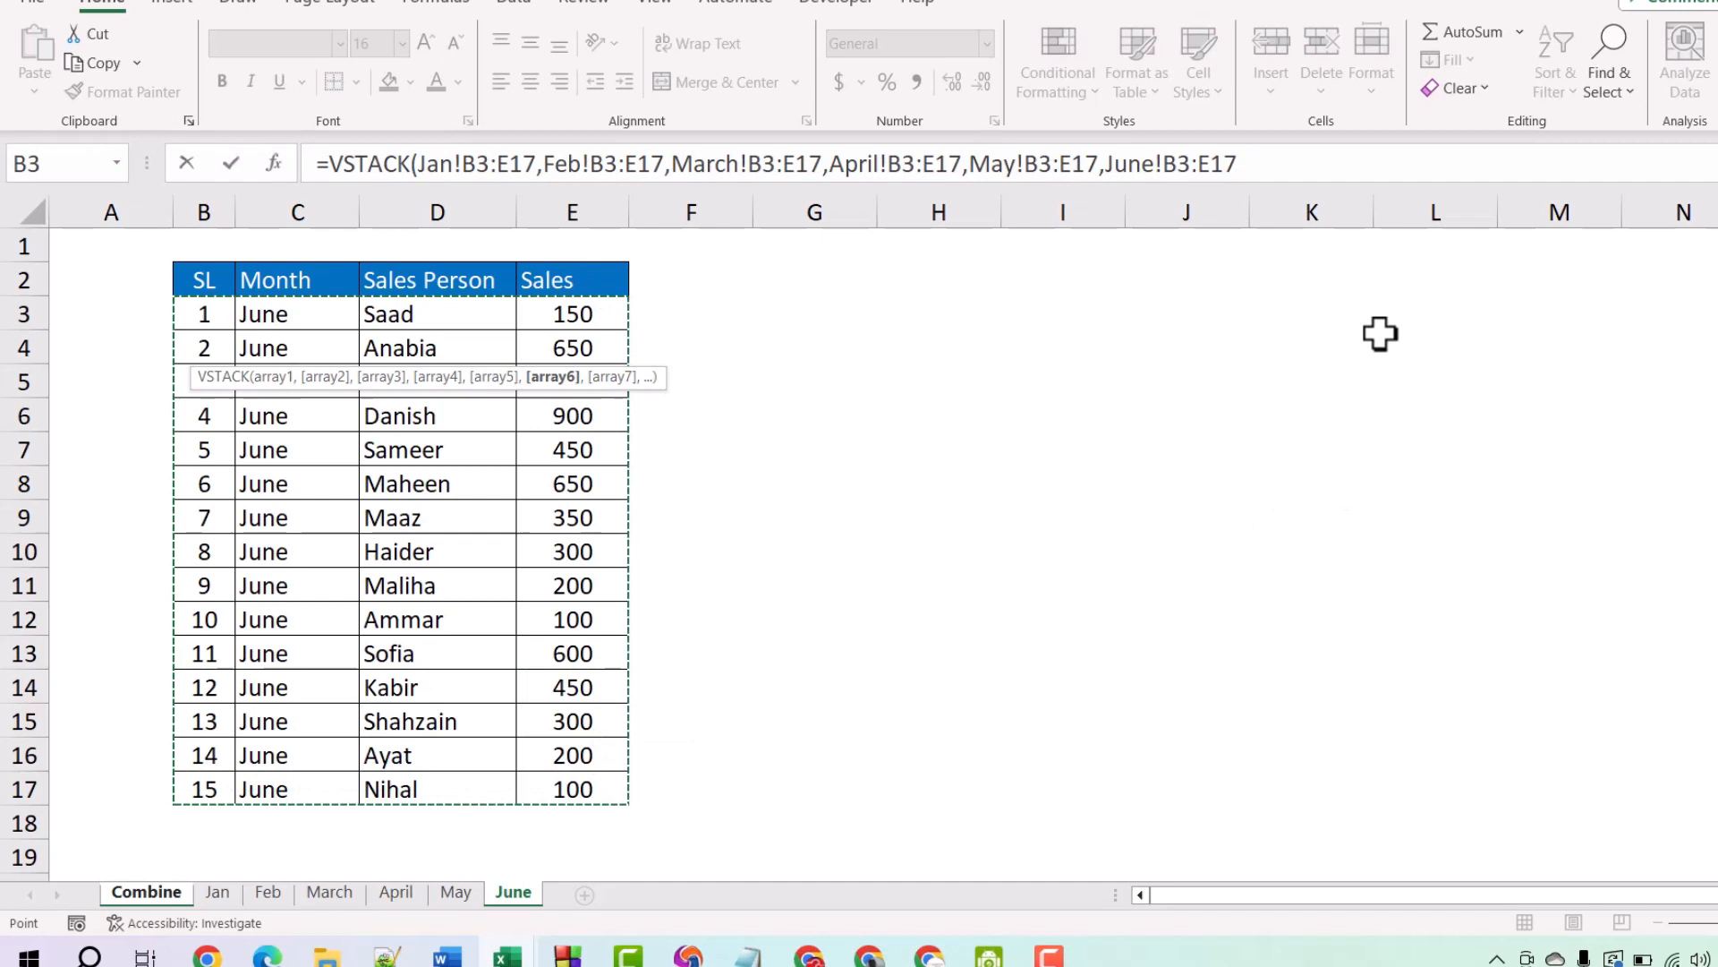
left_click(1248, 183)
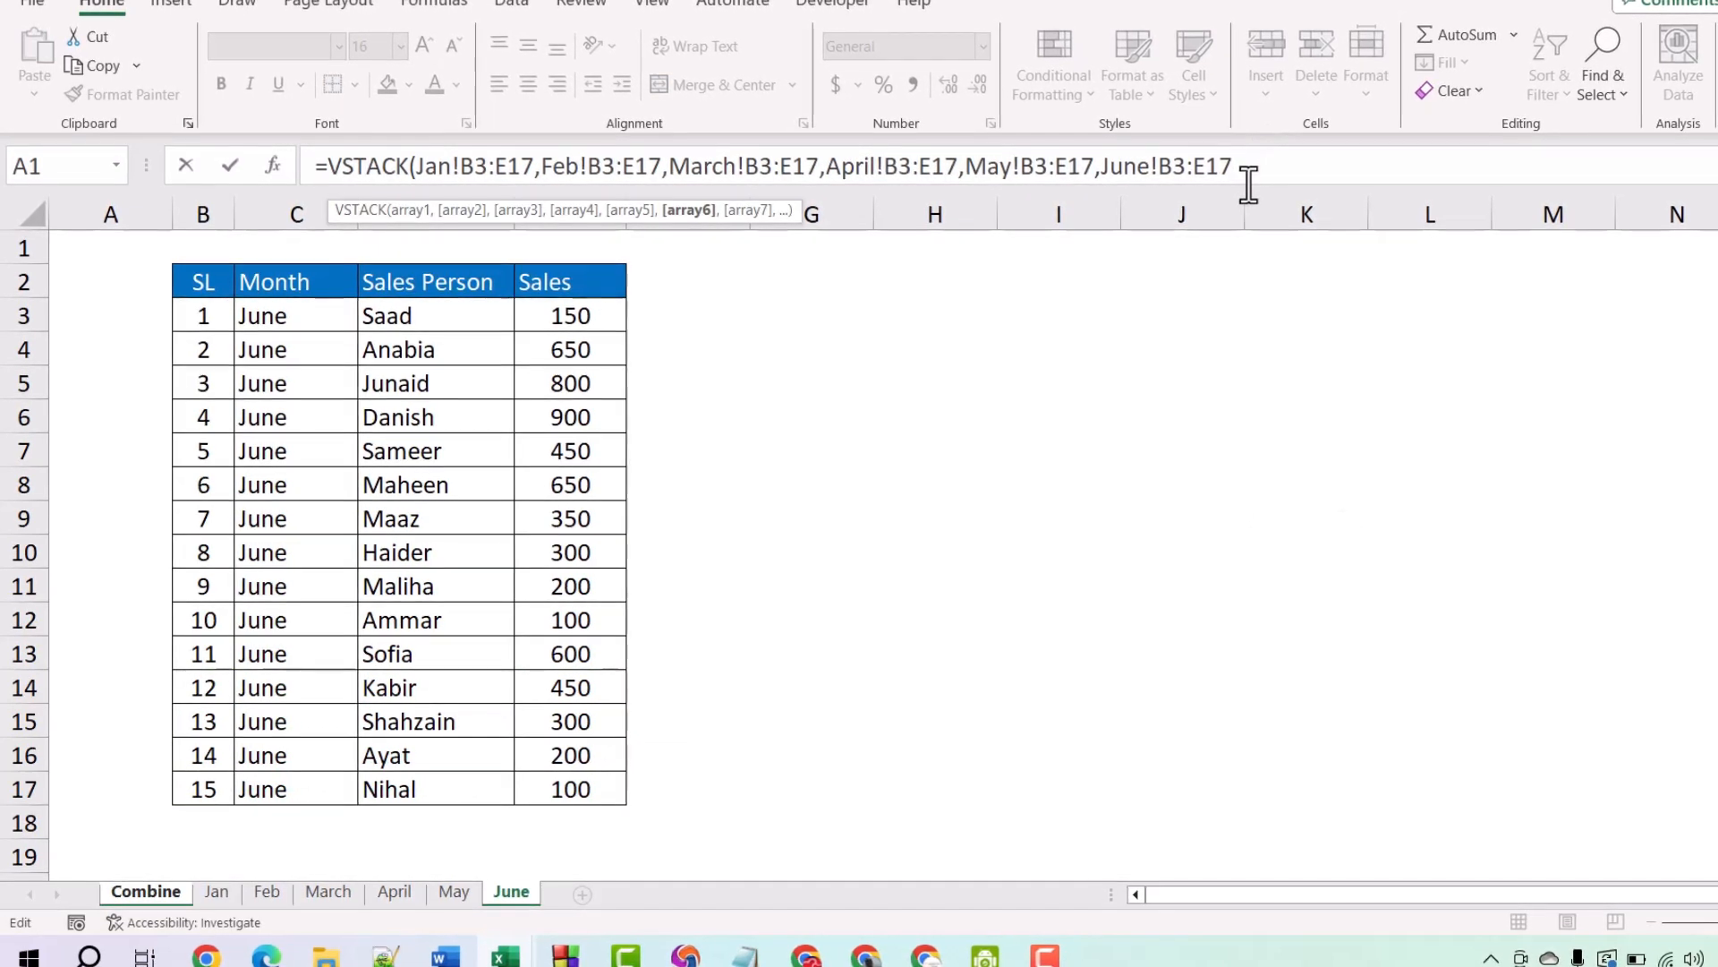
type(")")
key("Return")
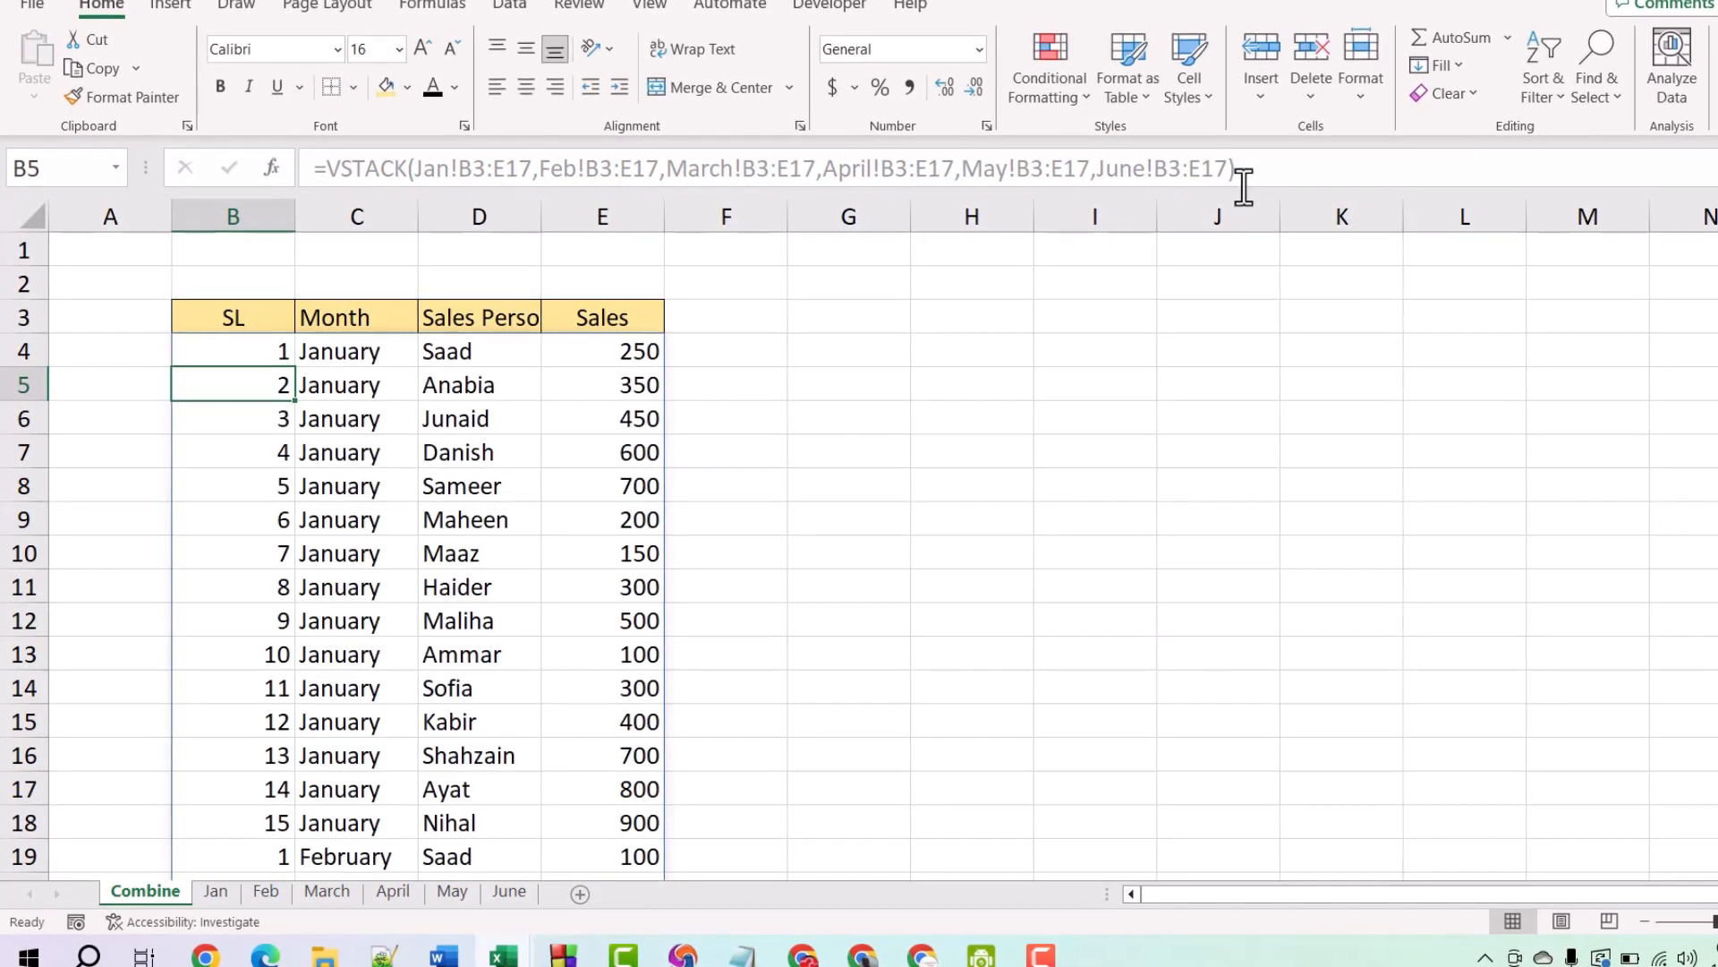
Examine the stacked rows on the Combine sheet and the source tables on the Jan, Feb, March, April, May and June sheets.
scroll(521, 409, "down", 12)
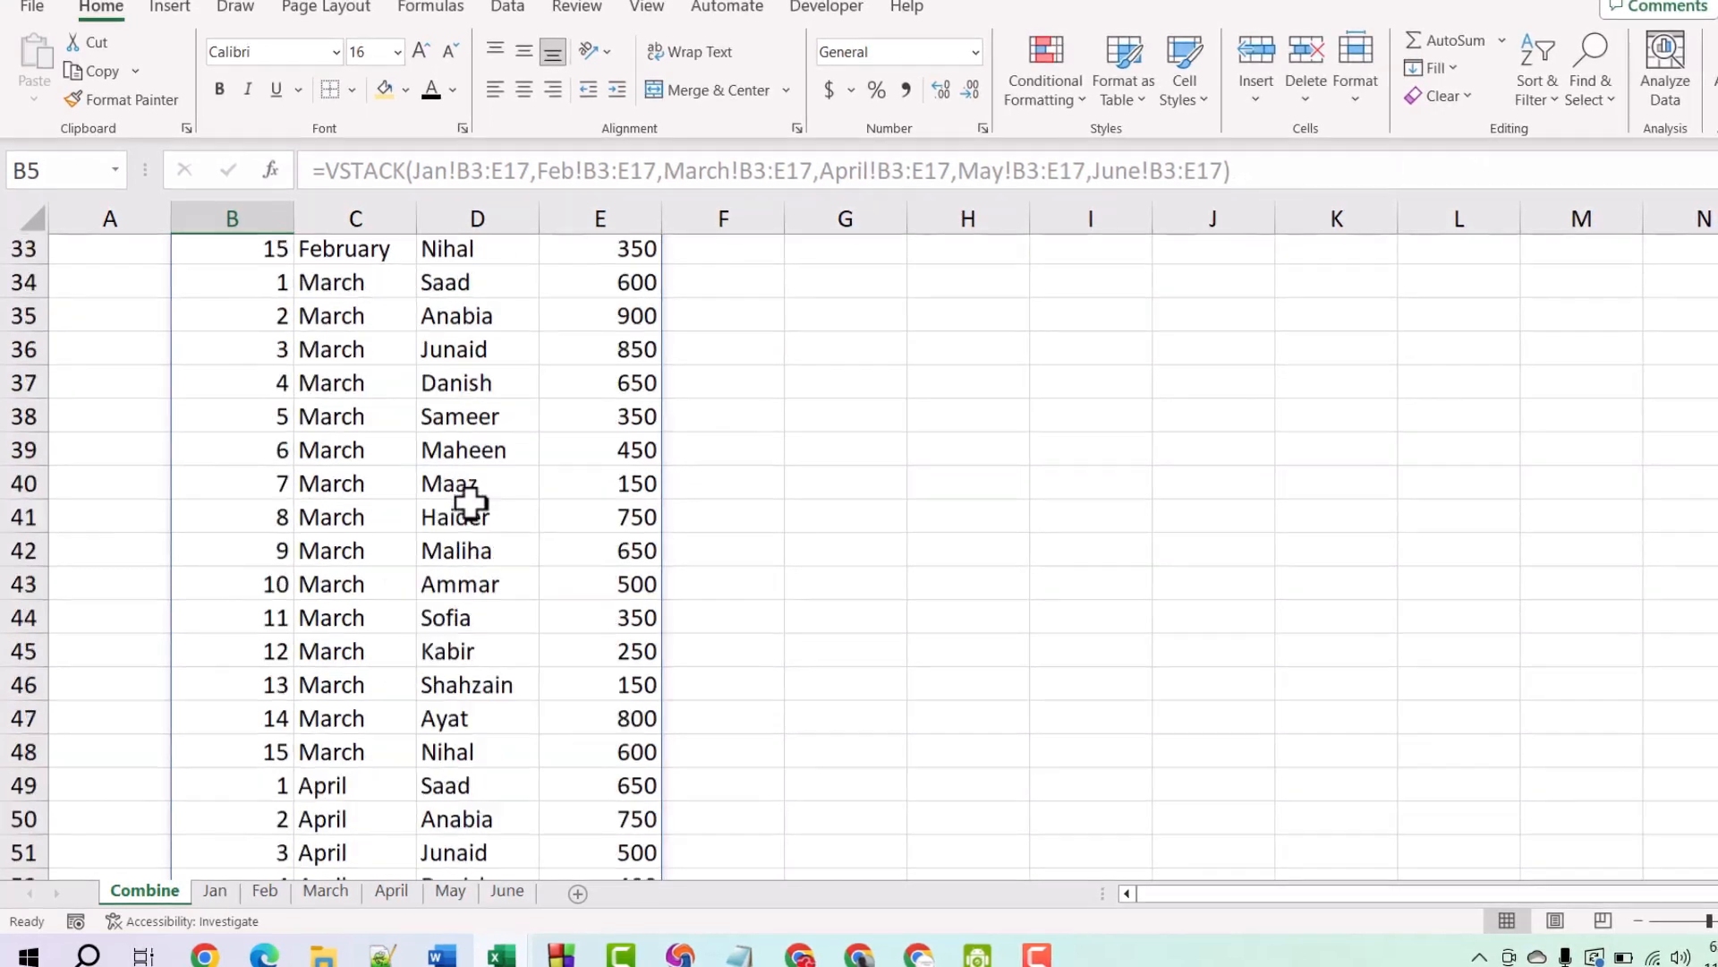
left_click(216, 891)
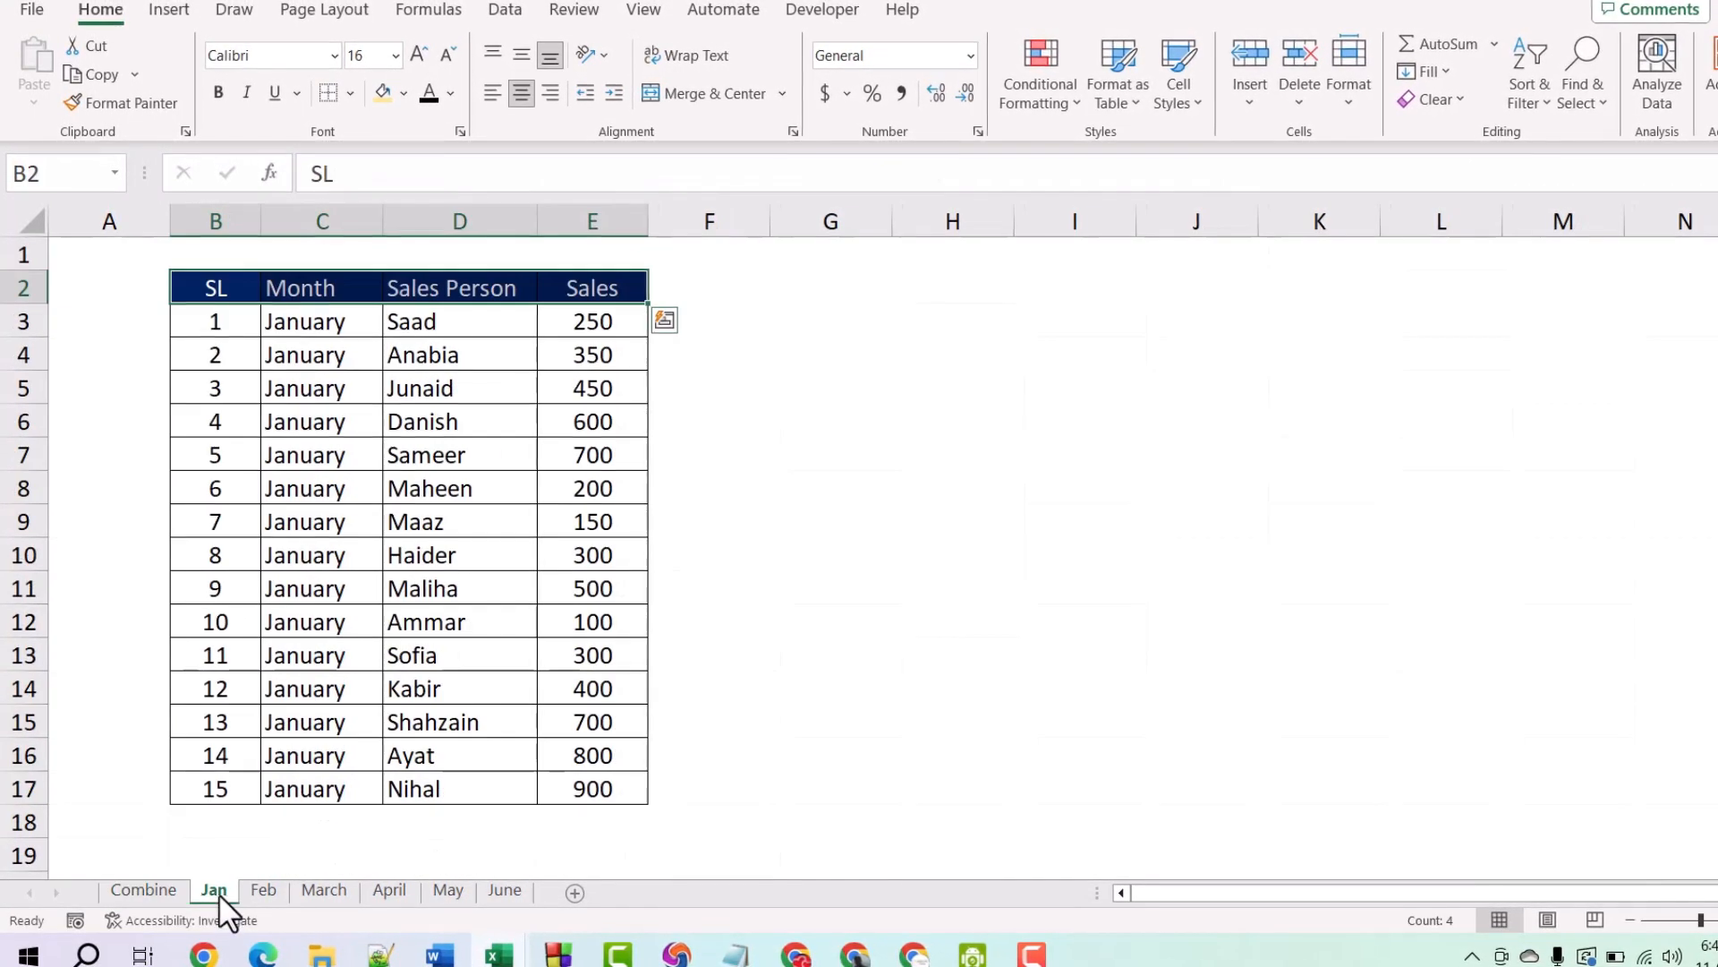
left_click(218, 294)
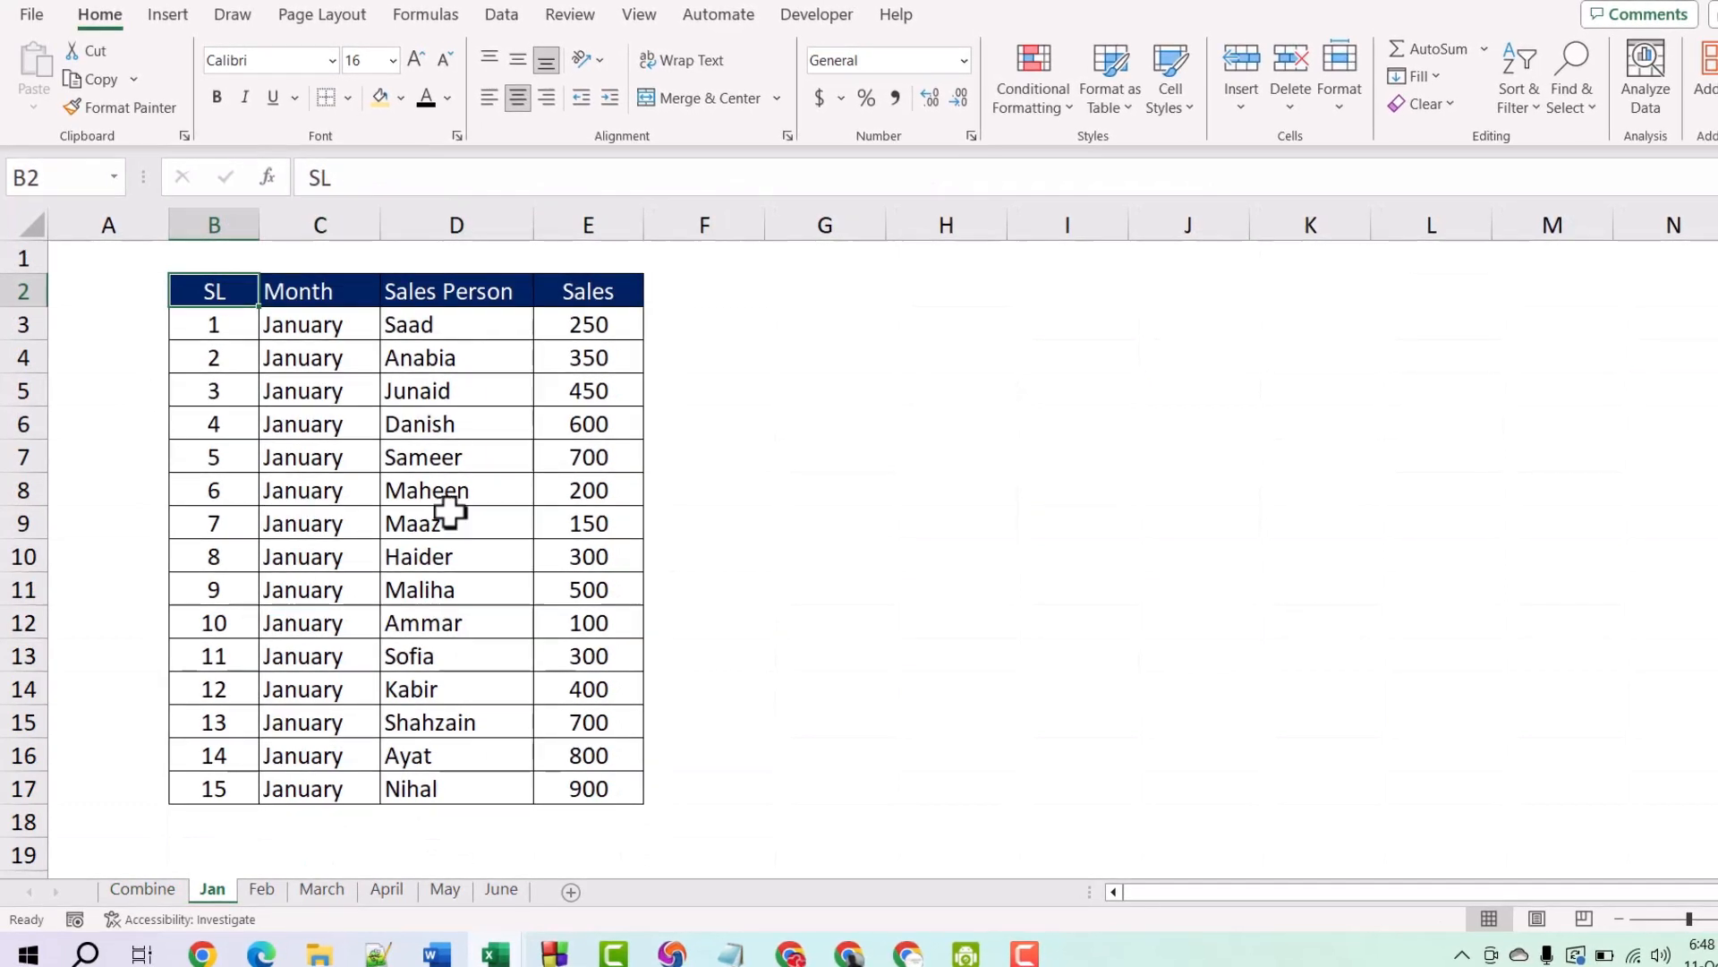
left_click(262, 889)
left_click(212, 292)
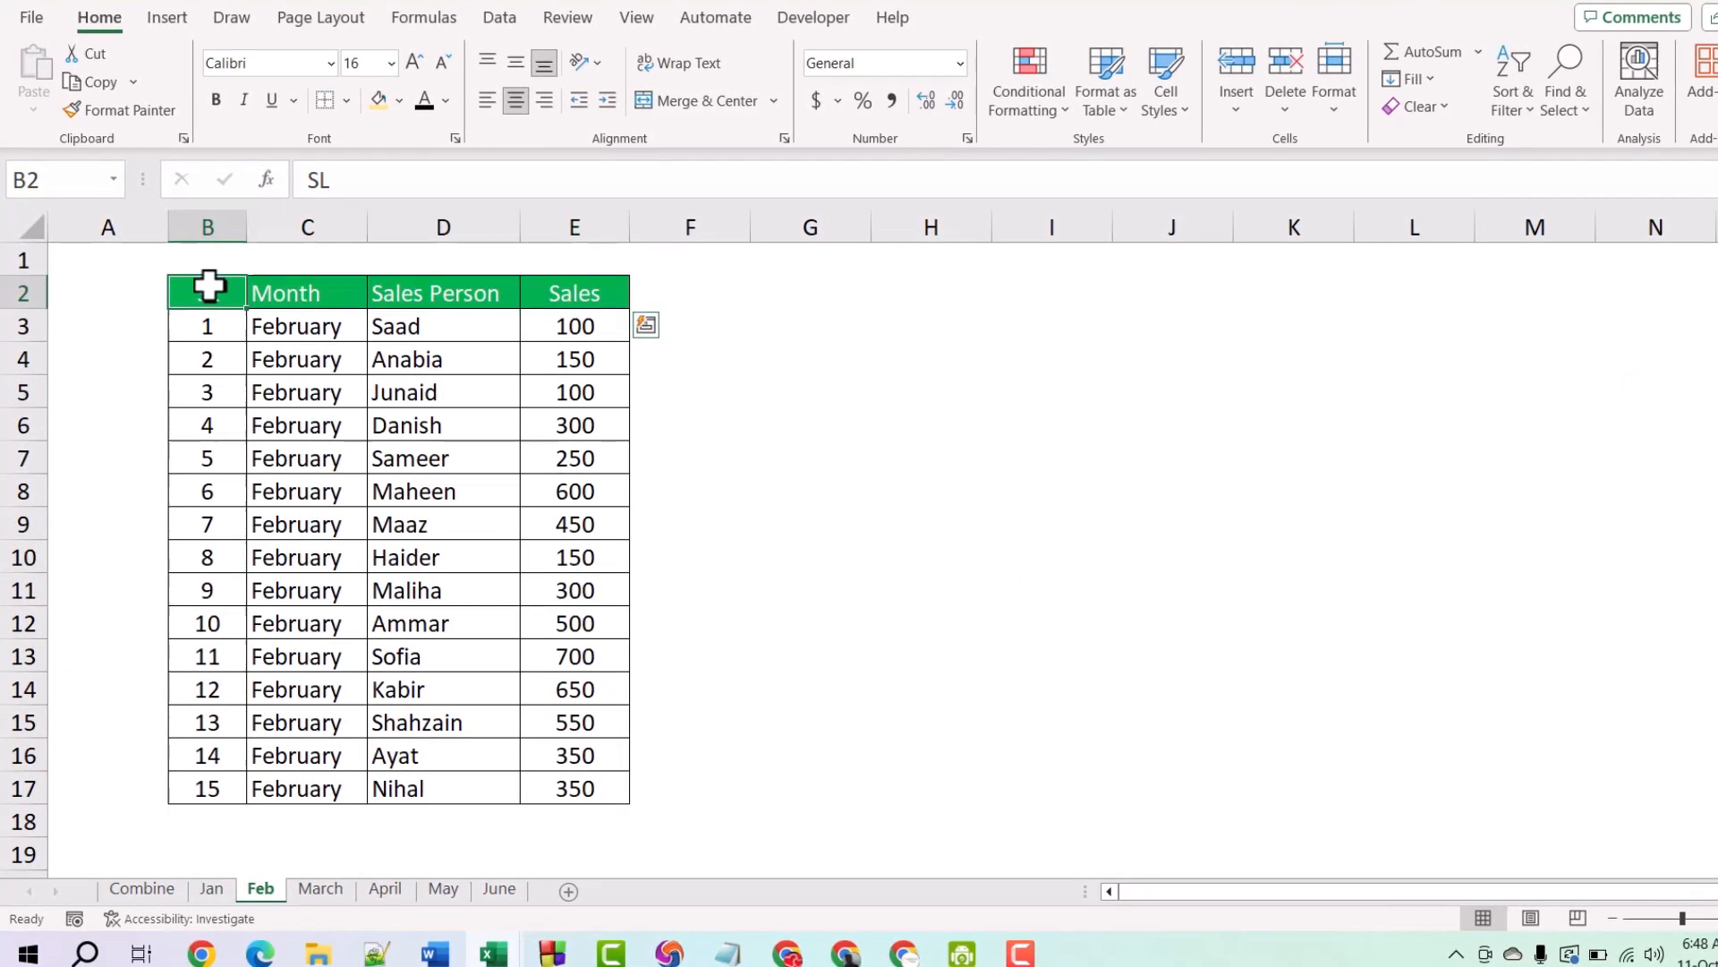
left_click(321, 889)
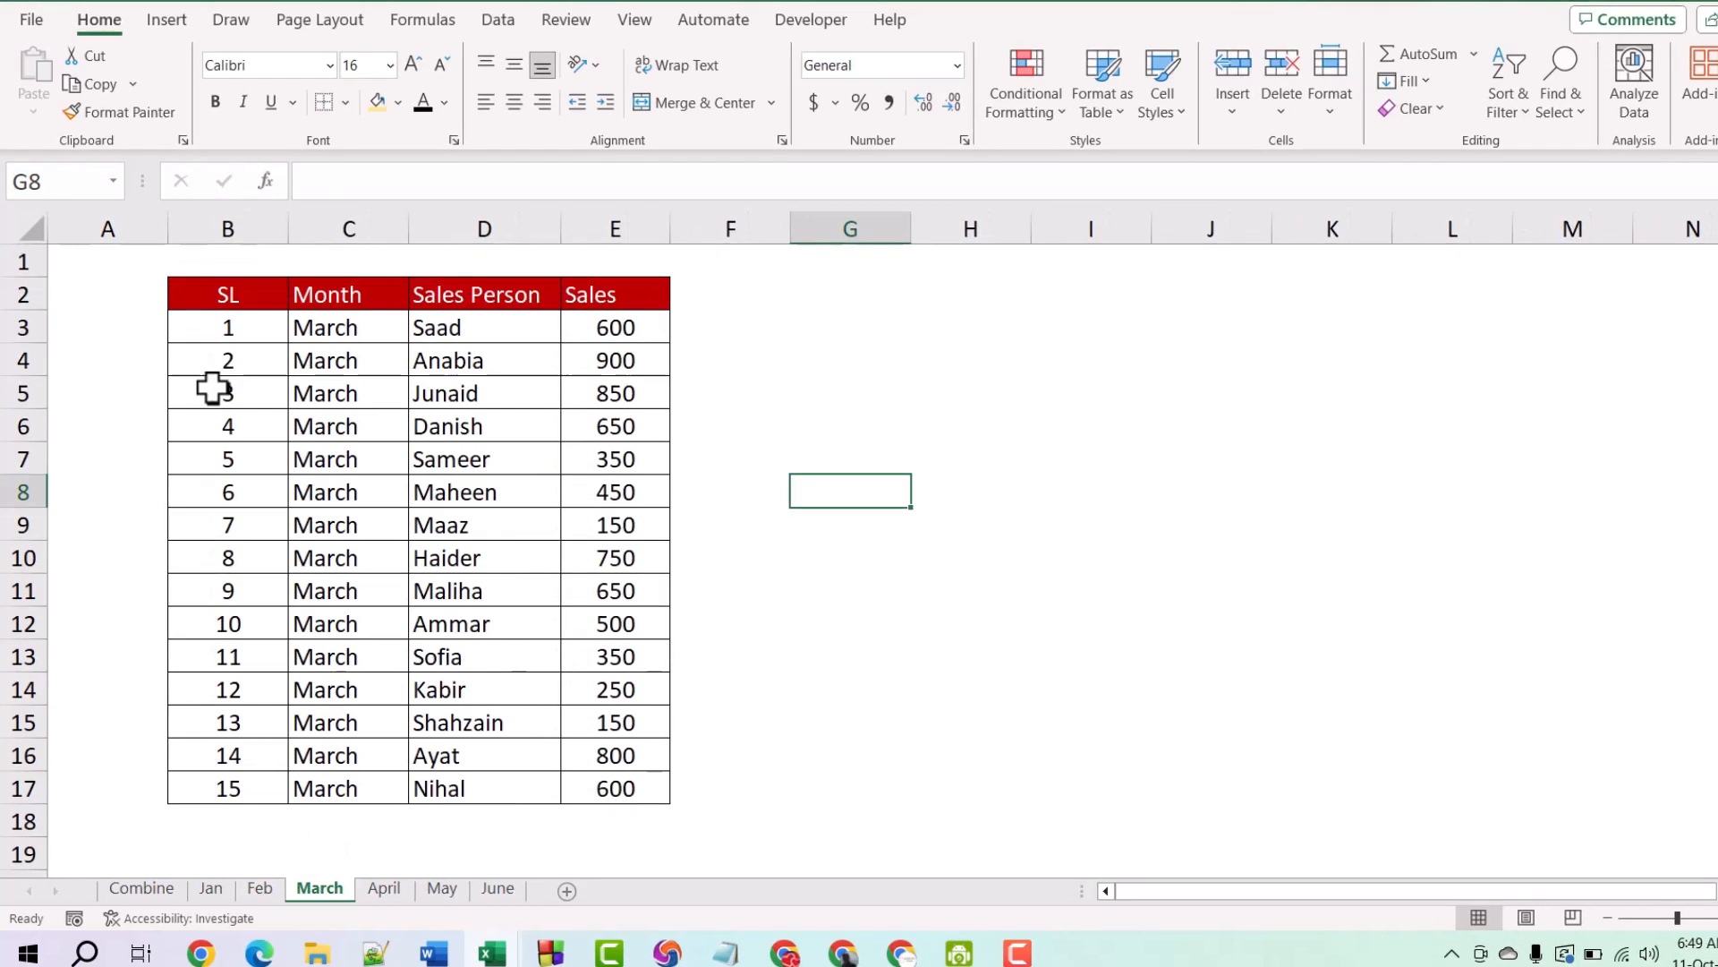
left_click(215, 293)
left_click(383, 889)
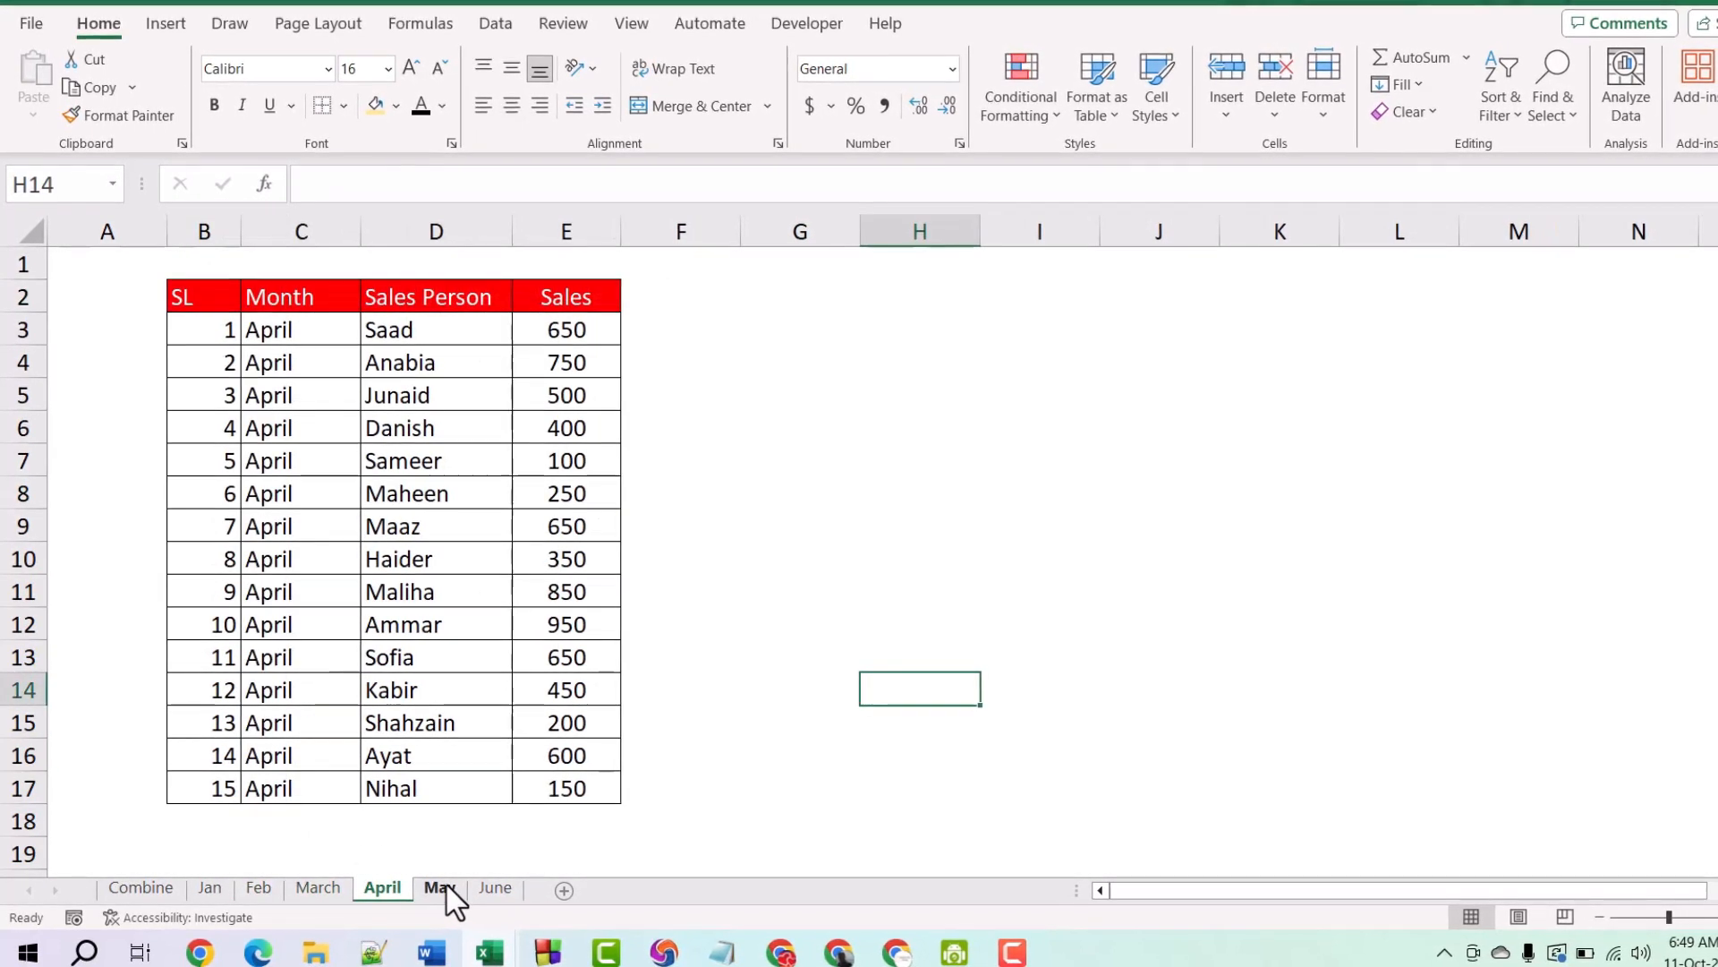
left_click(445, 889)
left_click(494, 889)
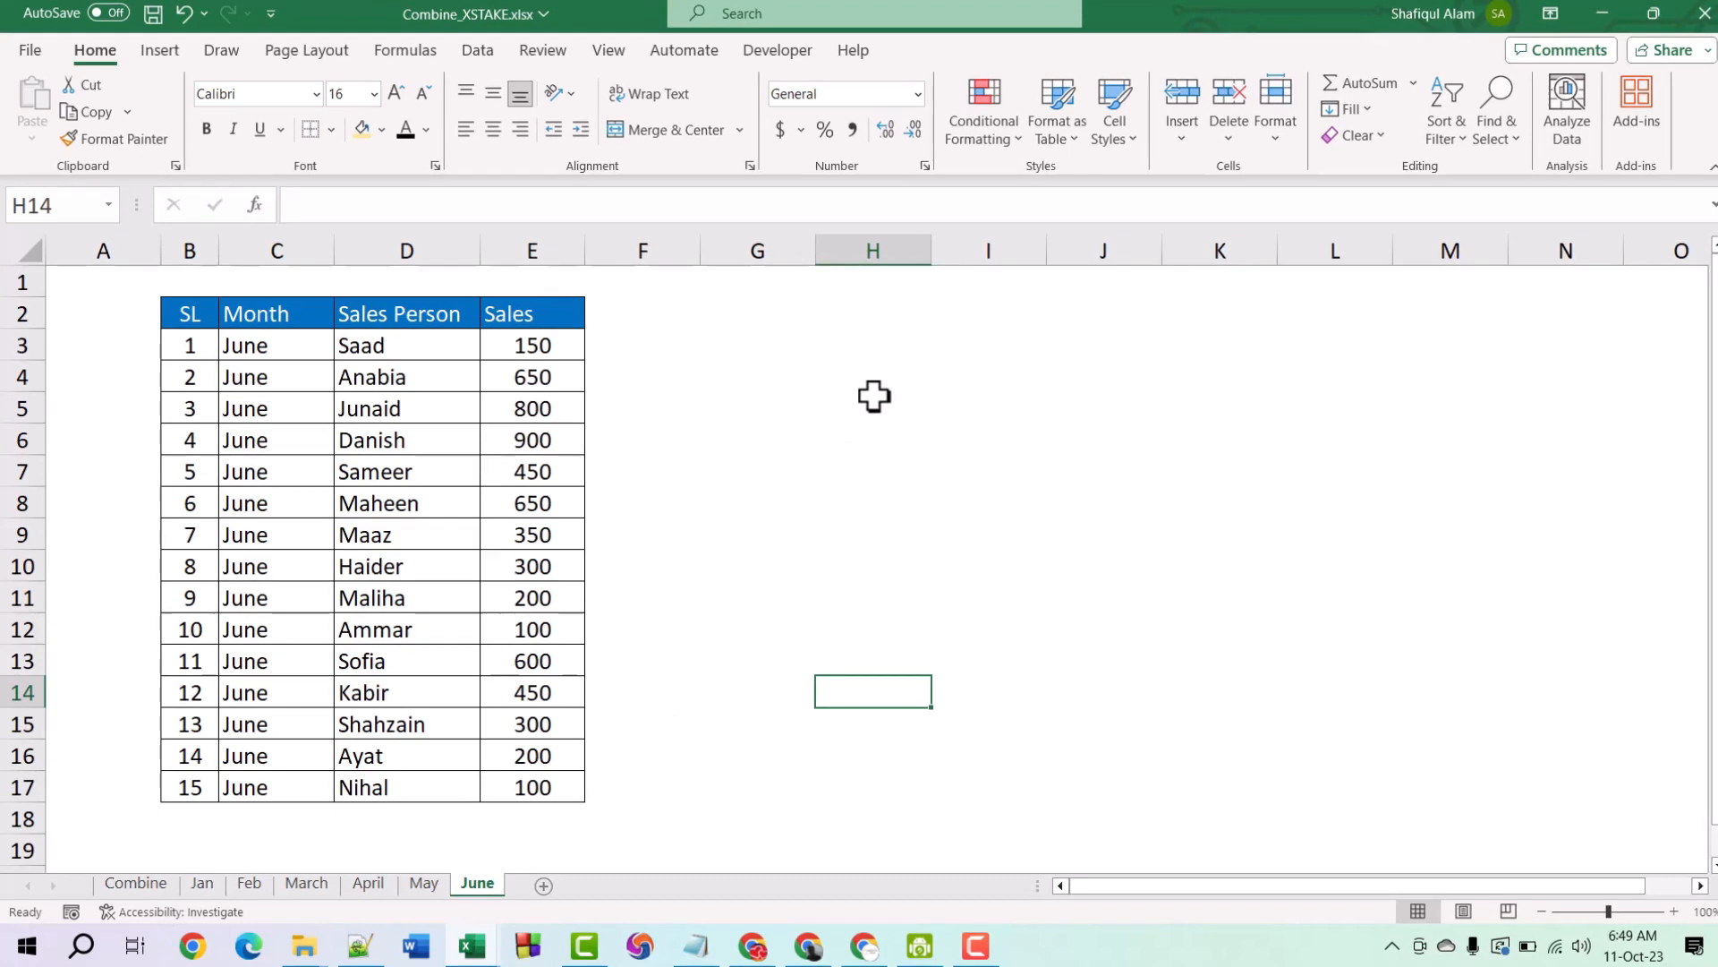
Copy the Sales Person column D2:D17 from the June sheet and paste it at G3 of the Combine sheet.
left_click_drag(387, 324, 408, 778)
key("ctrl+c")
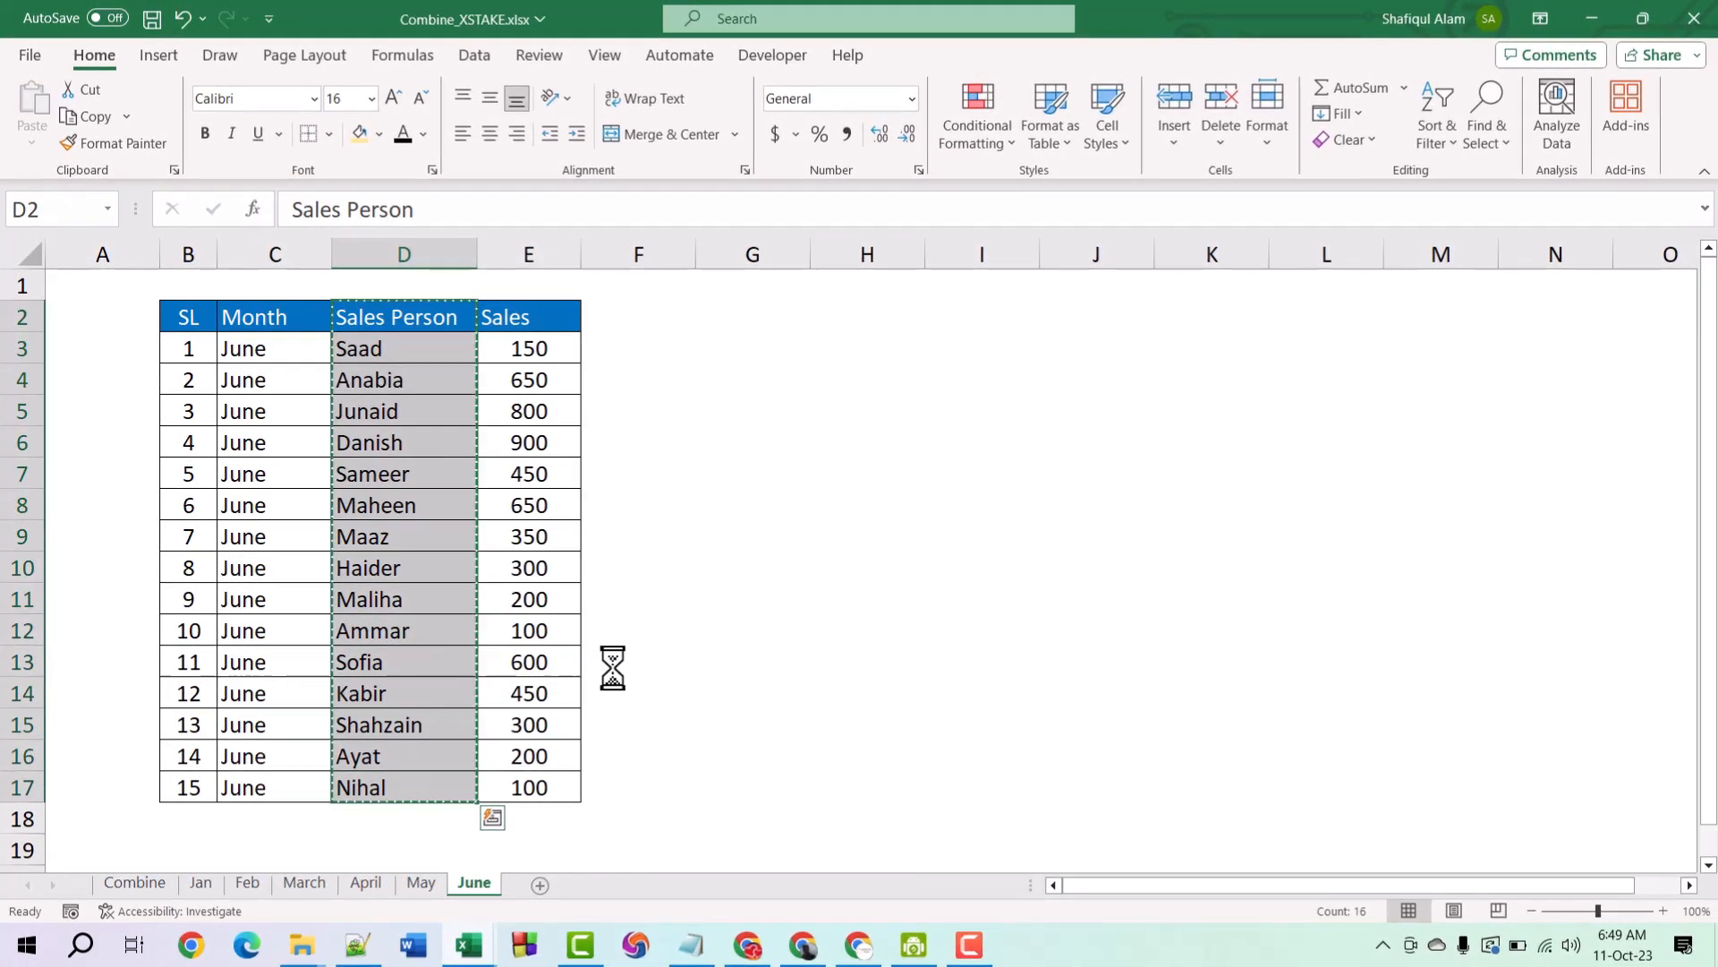
left_click(105, 888)
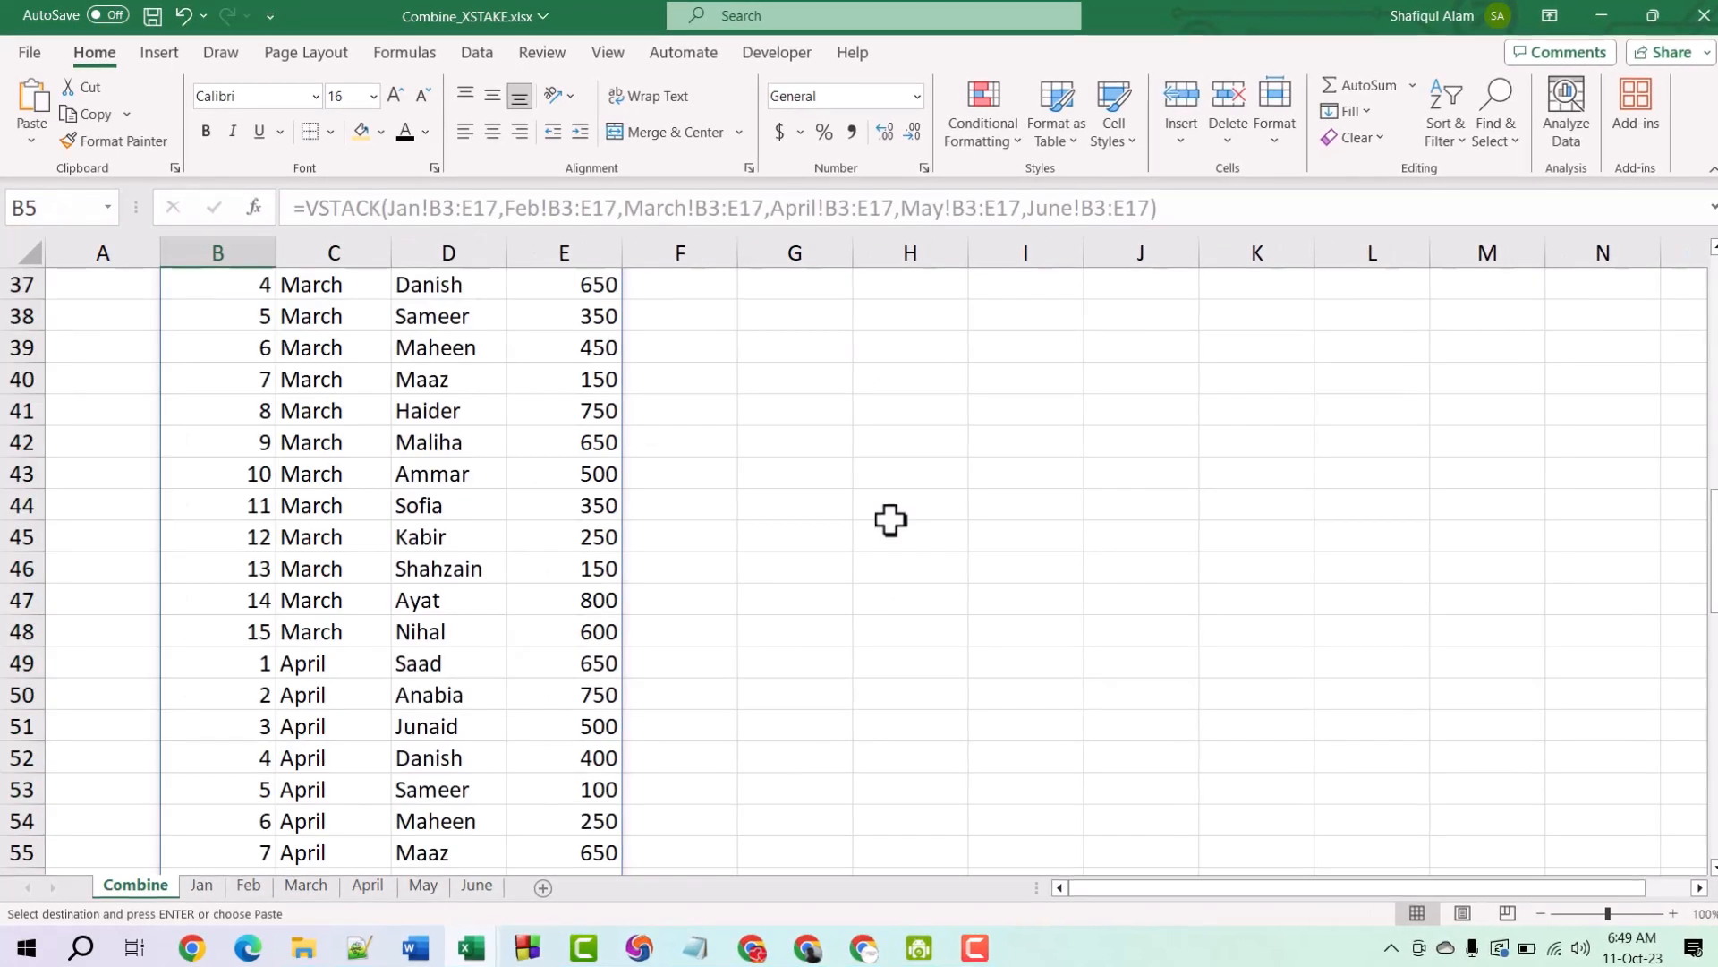
scroll(838, 566, "up", 10)
scroll(844, 569, "up", 2)
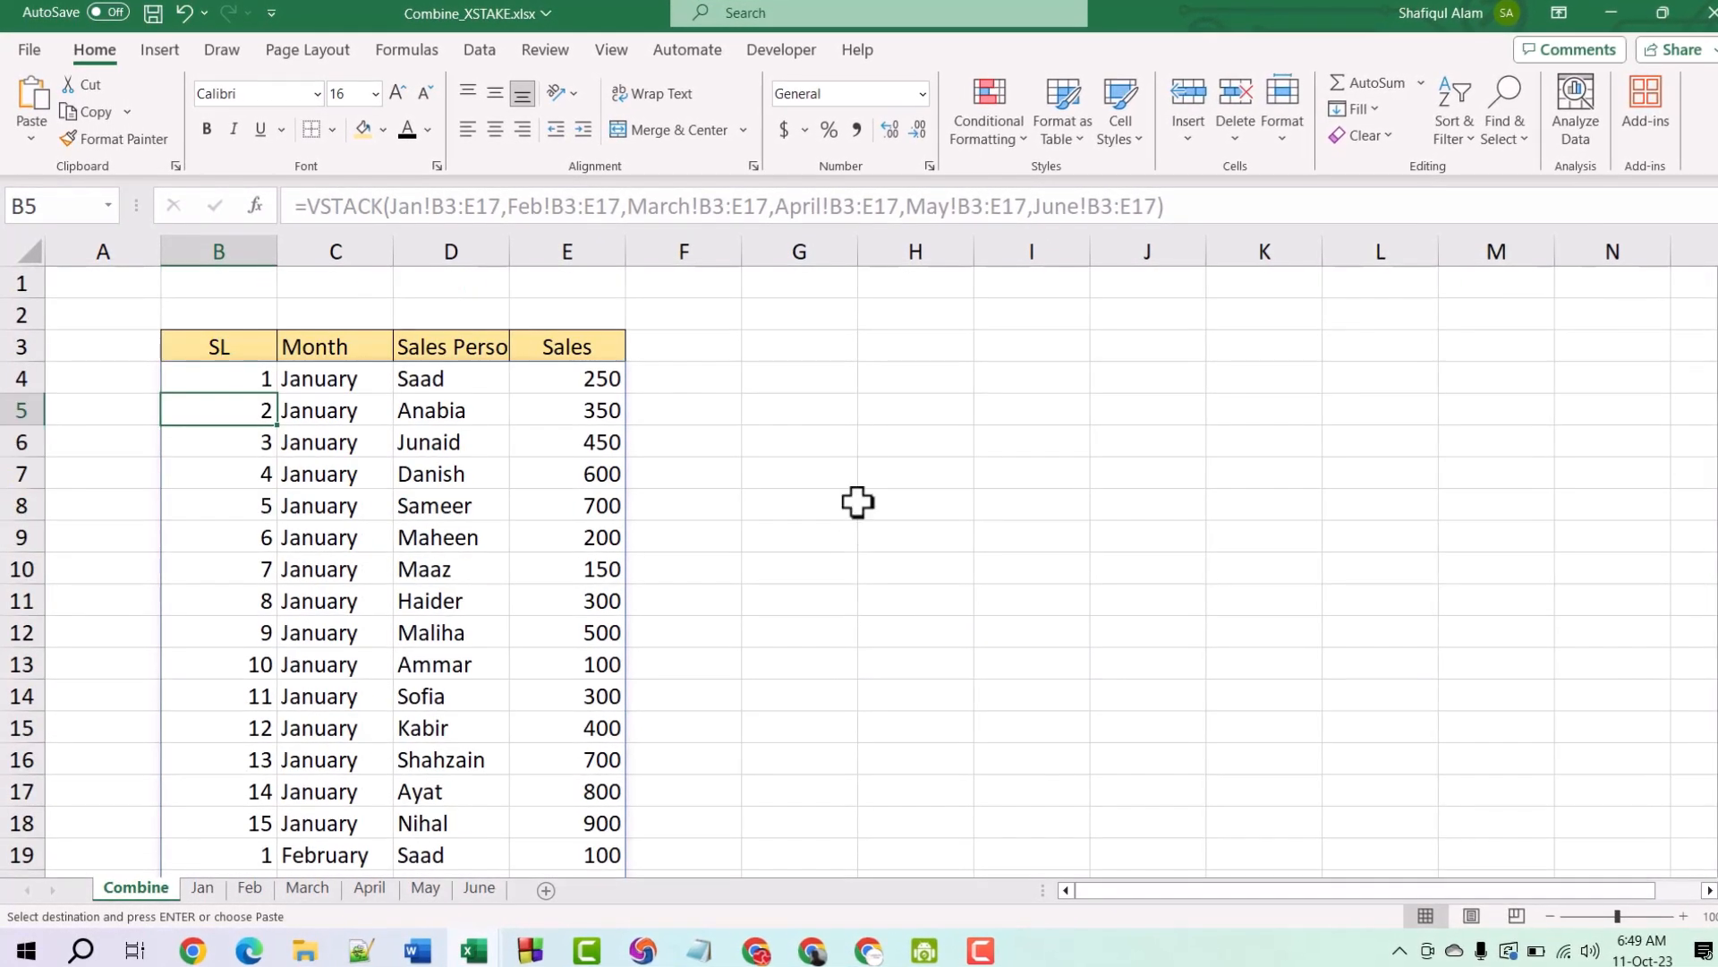
left_click(801, 355)
key("ctrl+v")
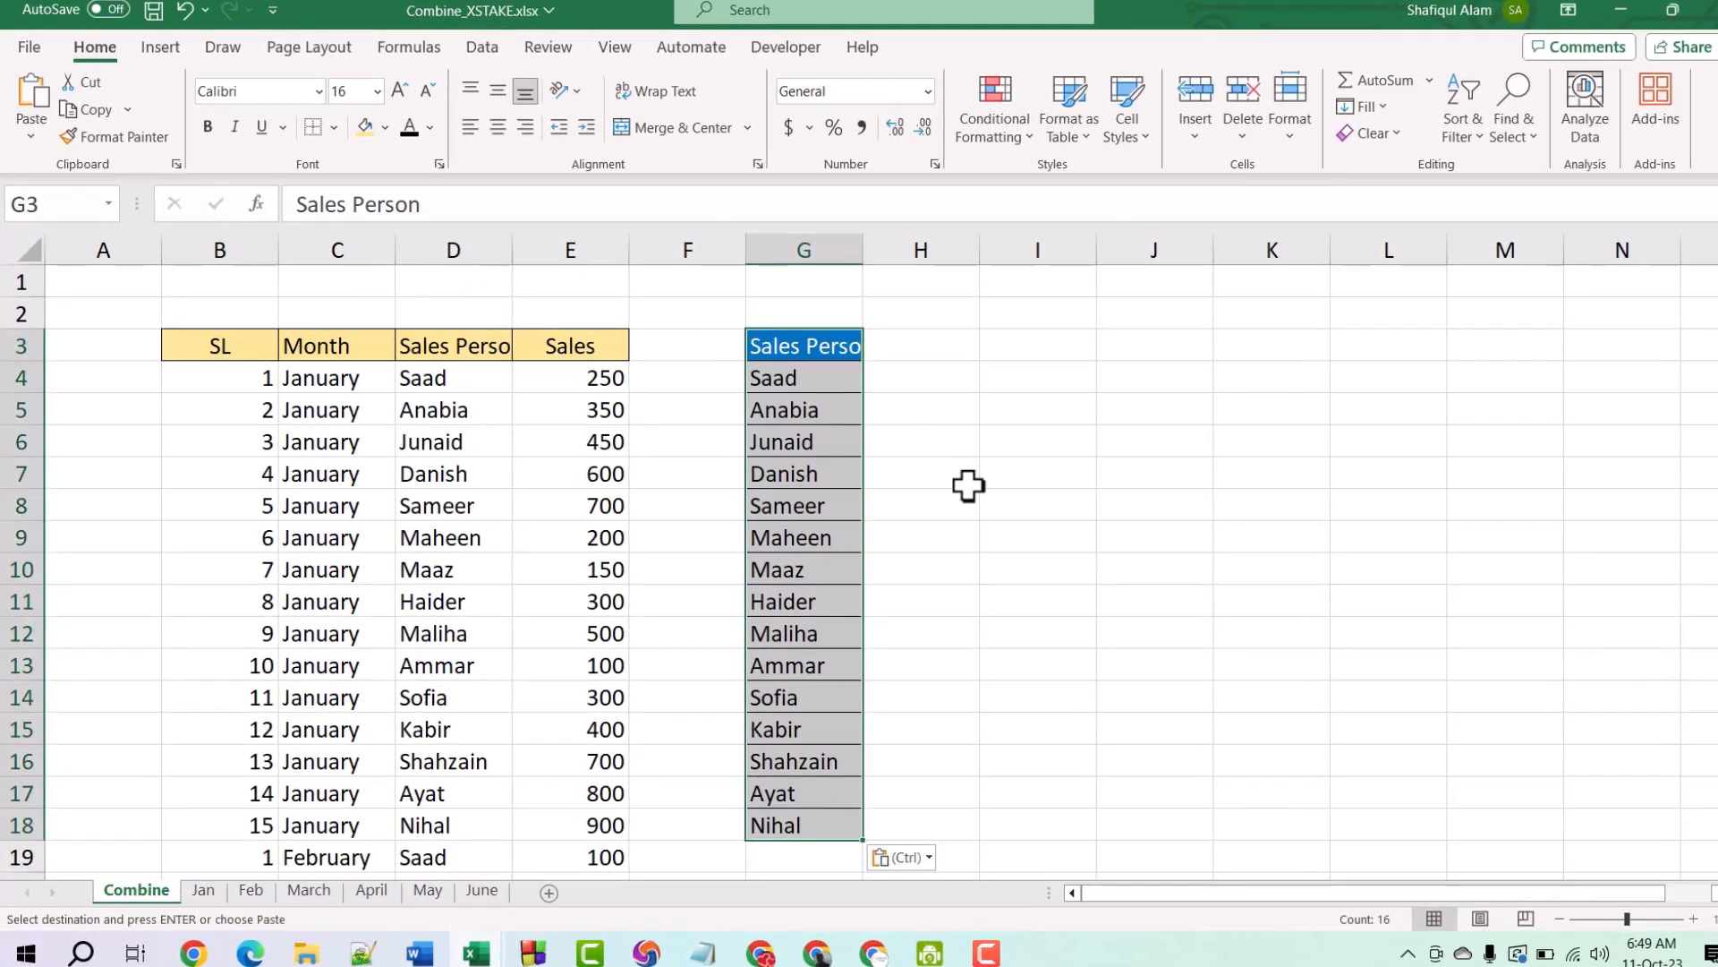
Enter January in H3 of the Combine sheet and fill the month headers across to June in M3.
left_click(202, 890)
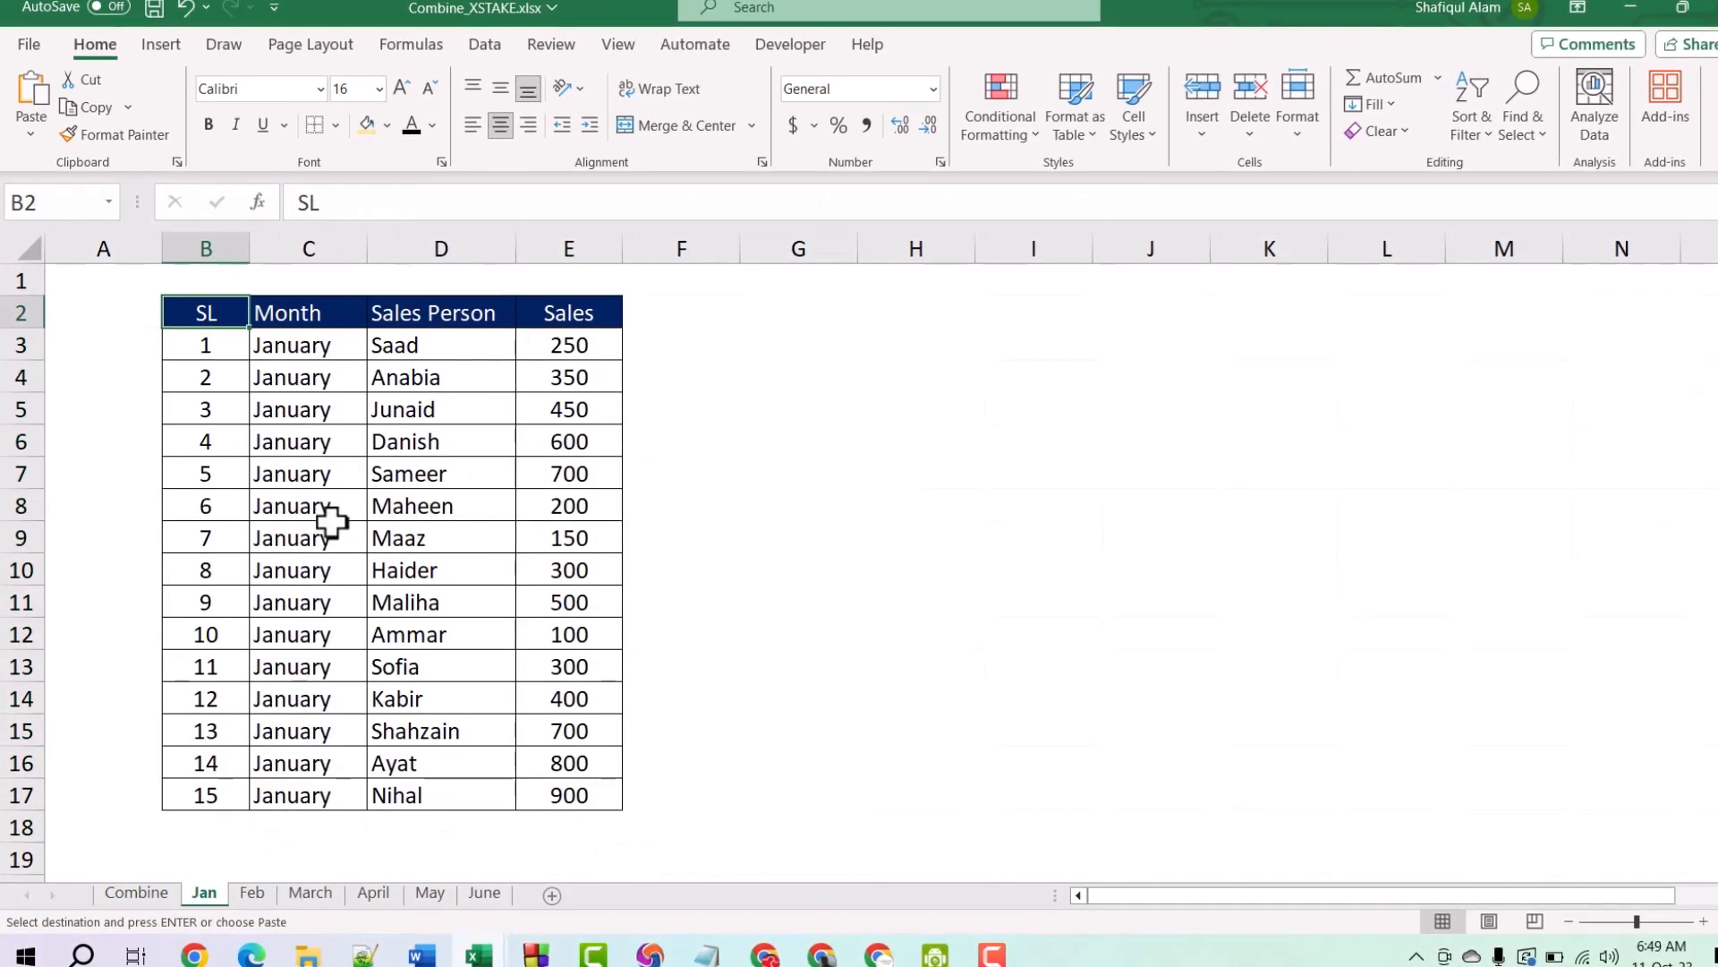
left_click(147, 896)
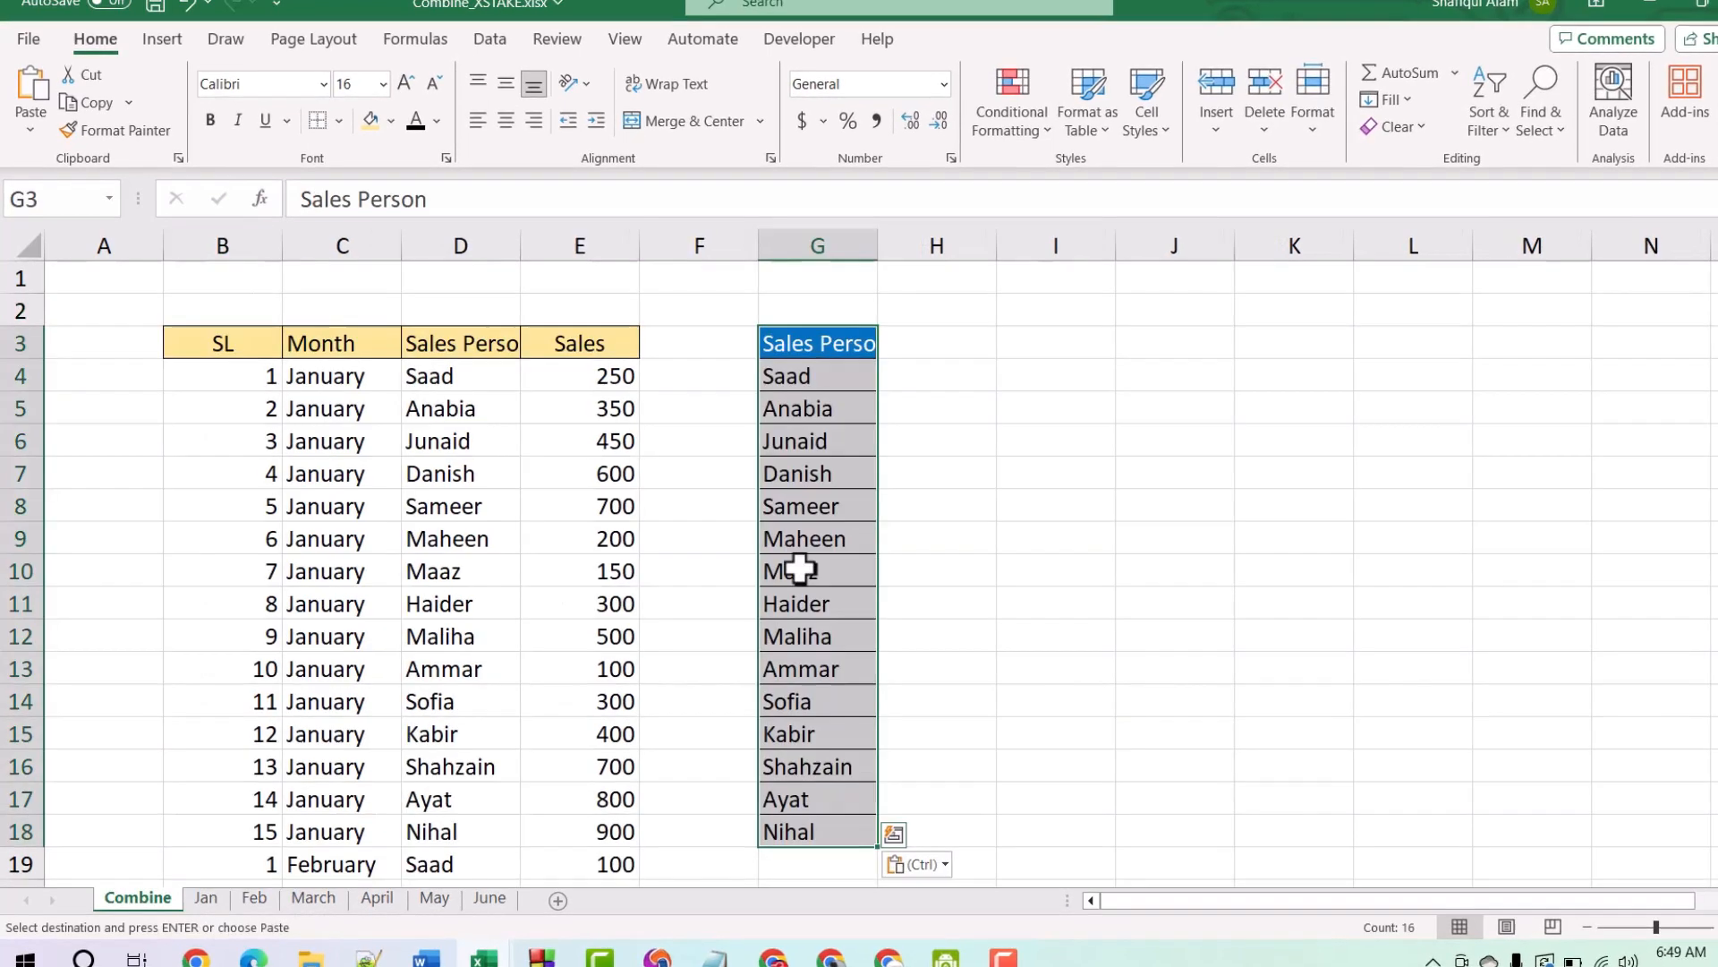
left_click(941, 348)
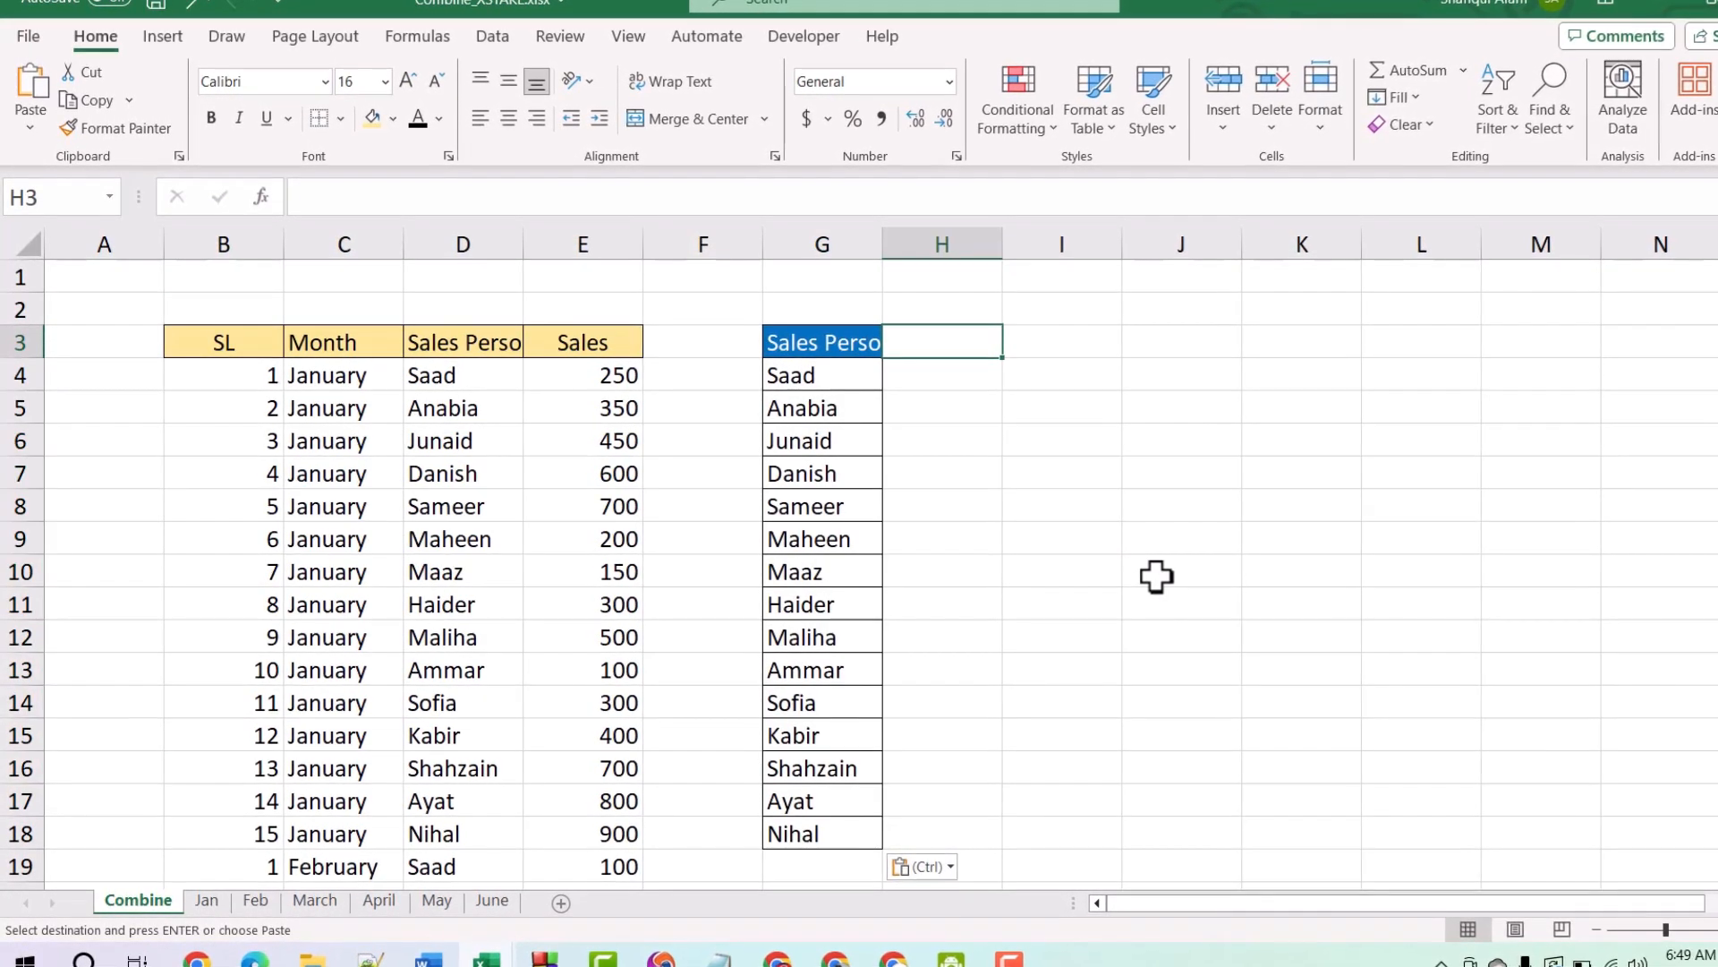
type("January")
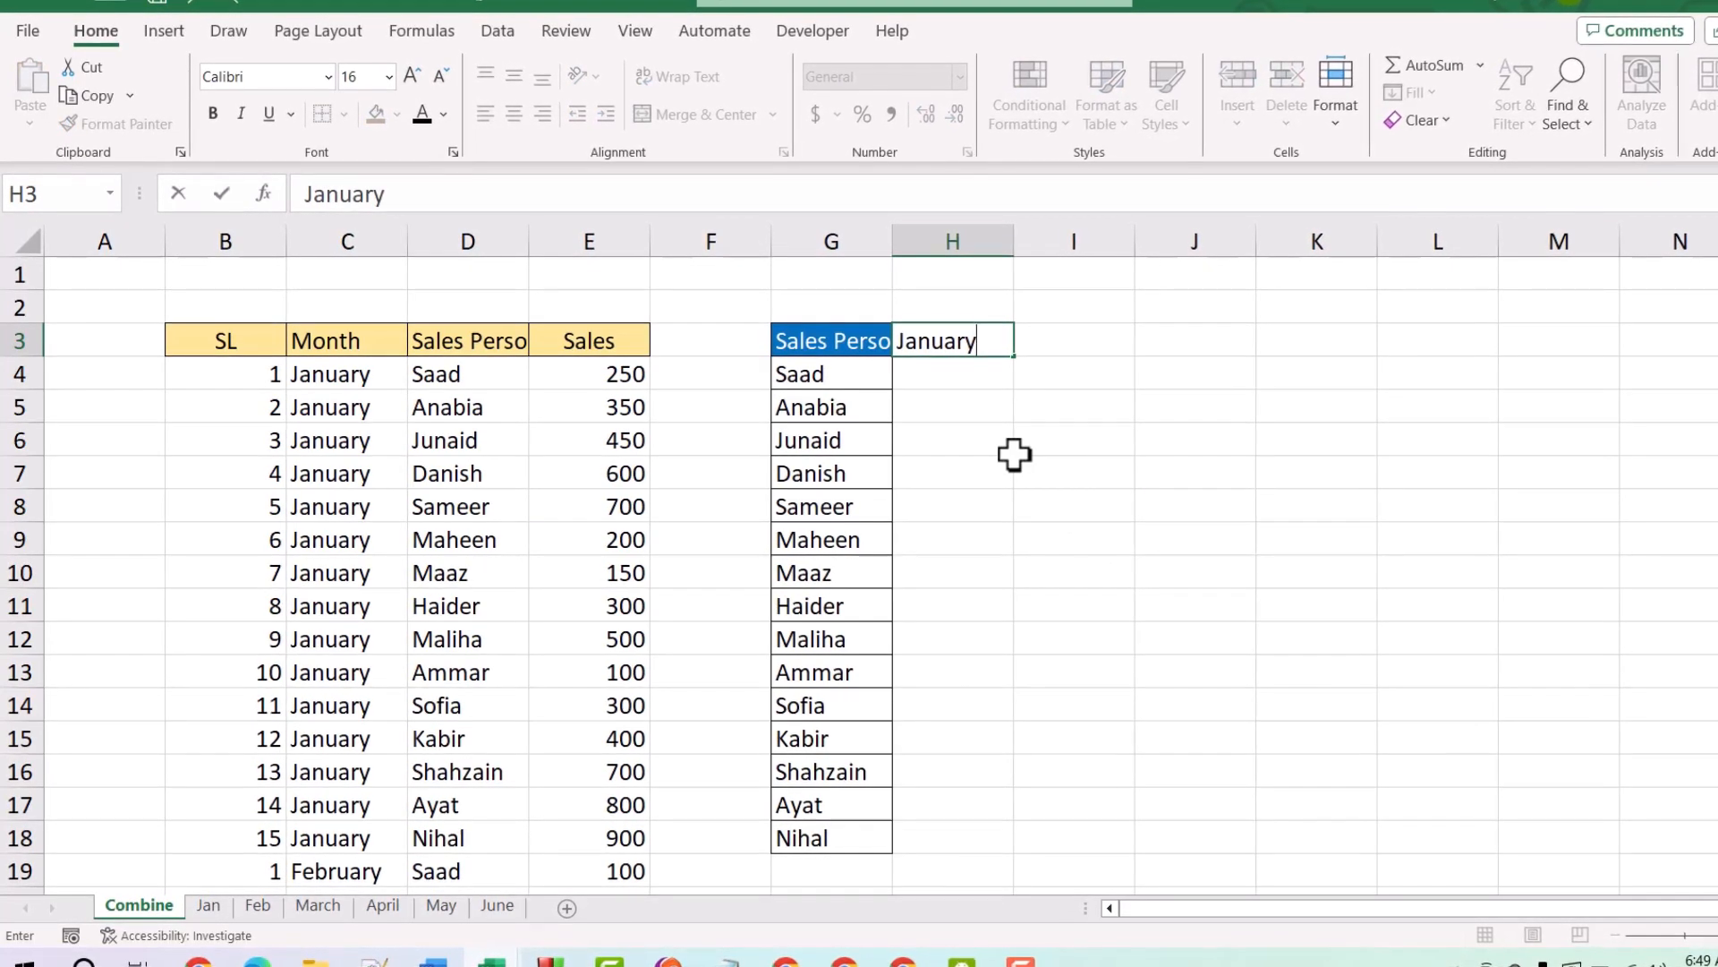
left_click(1014, 455)
left_click(1008, 358)
left_click(1006, 340)
left_click_drag(1020, 358, 1614, 488)
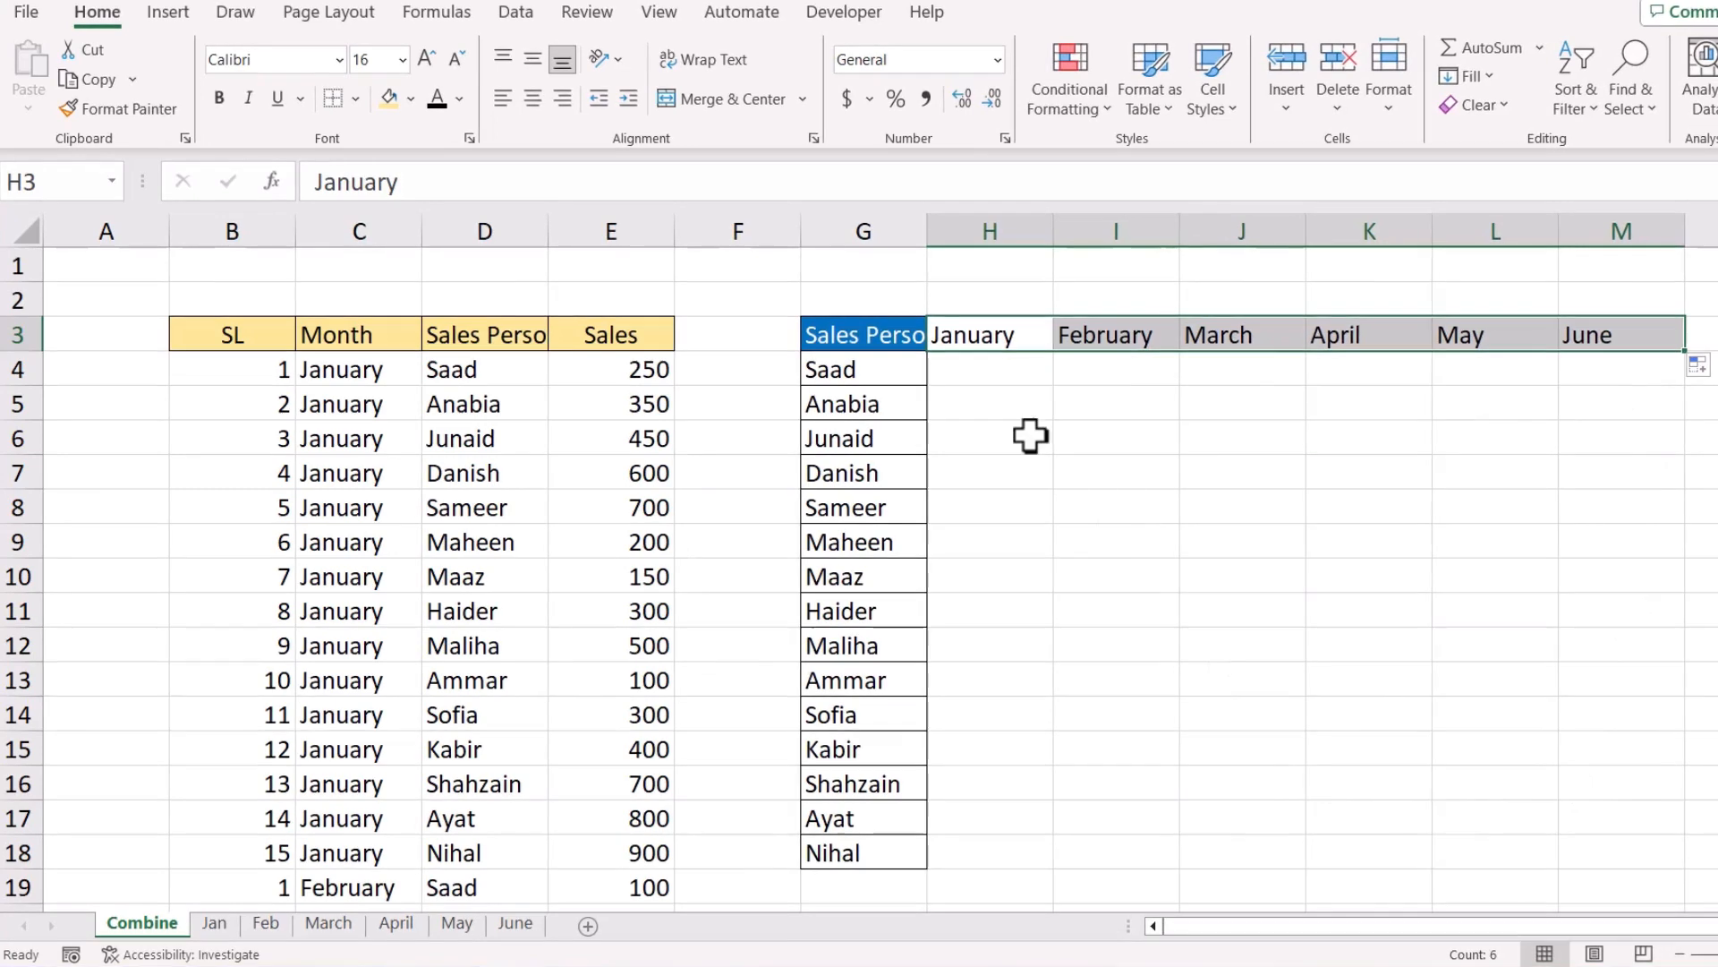
Enter an HSTACK formula in H4 of the Combine sheet that references E3:E17 across the sheets Jan to June.
left_click(995, 376)
type("=hs")
key("Tab")
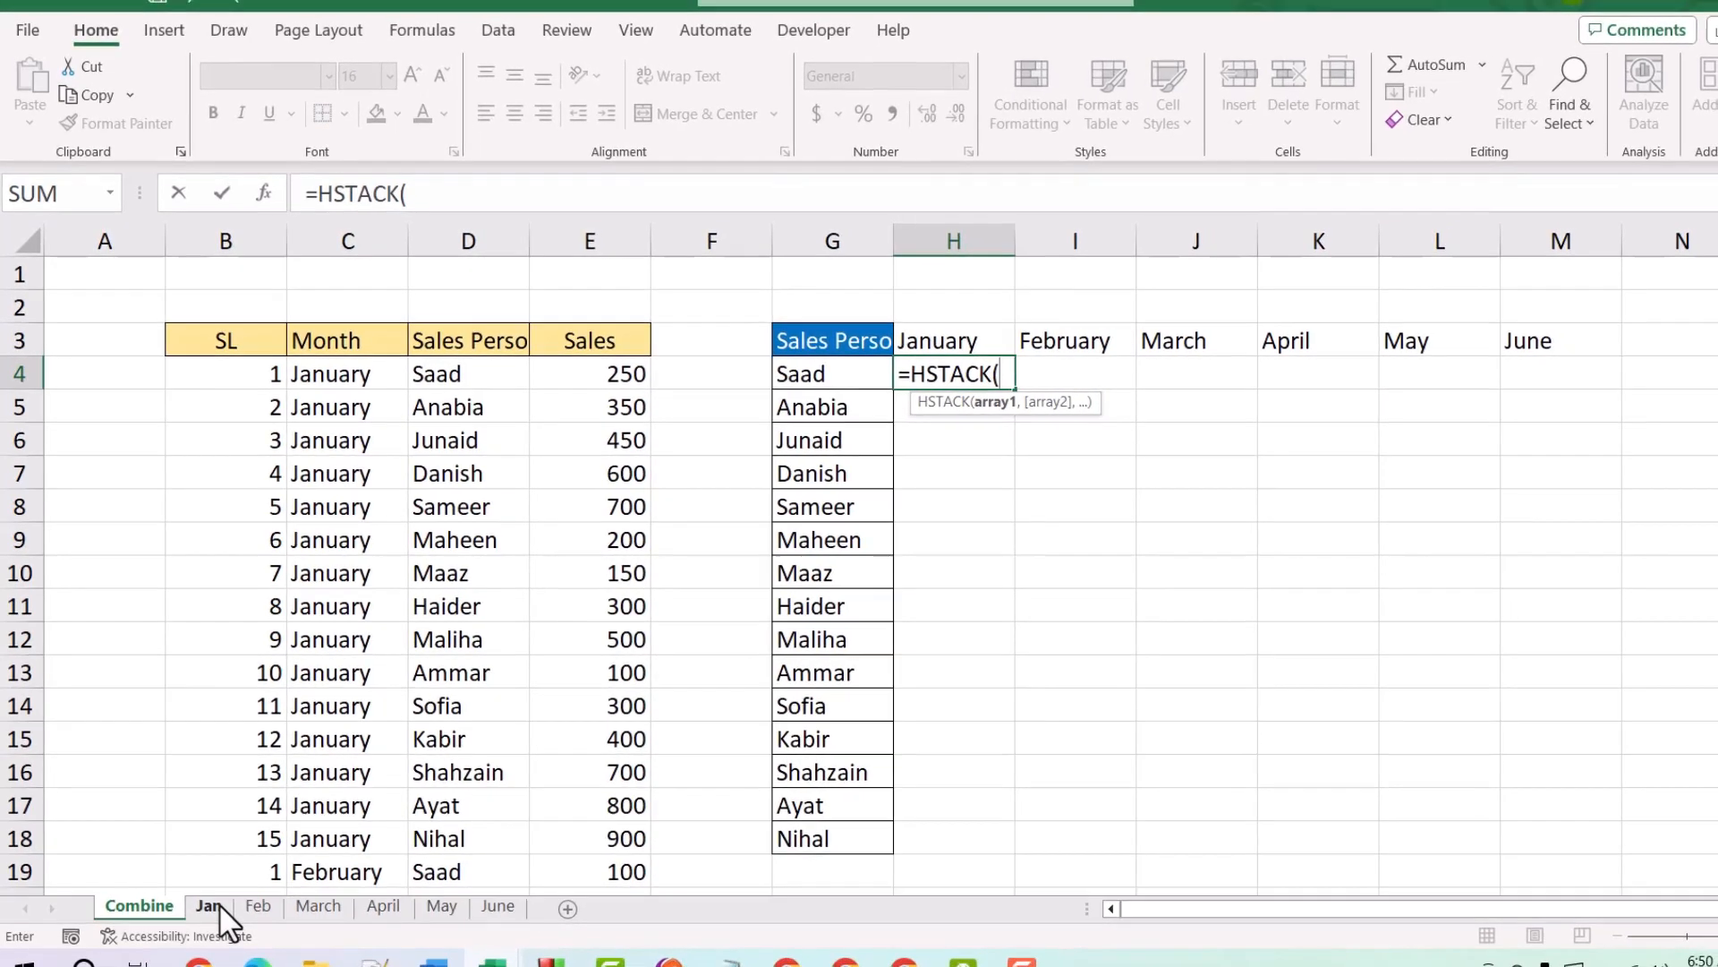
left_click(213, 905)
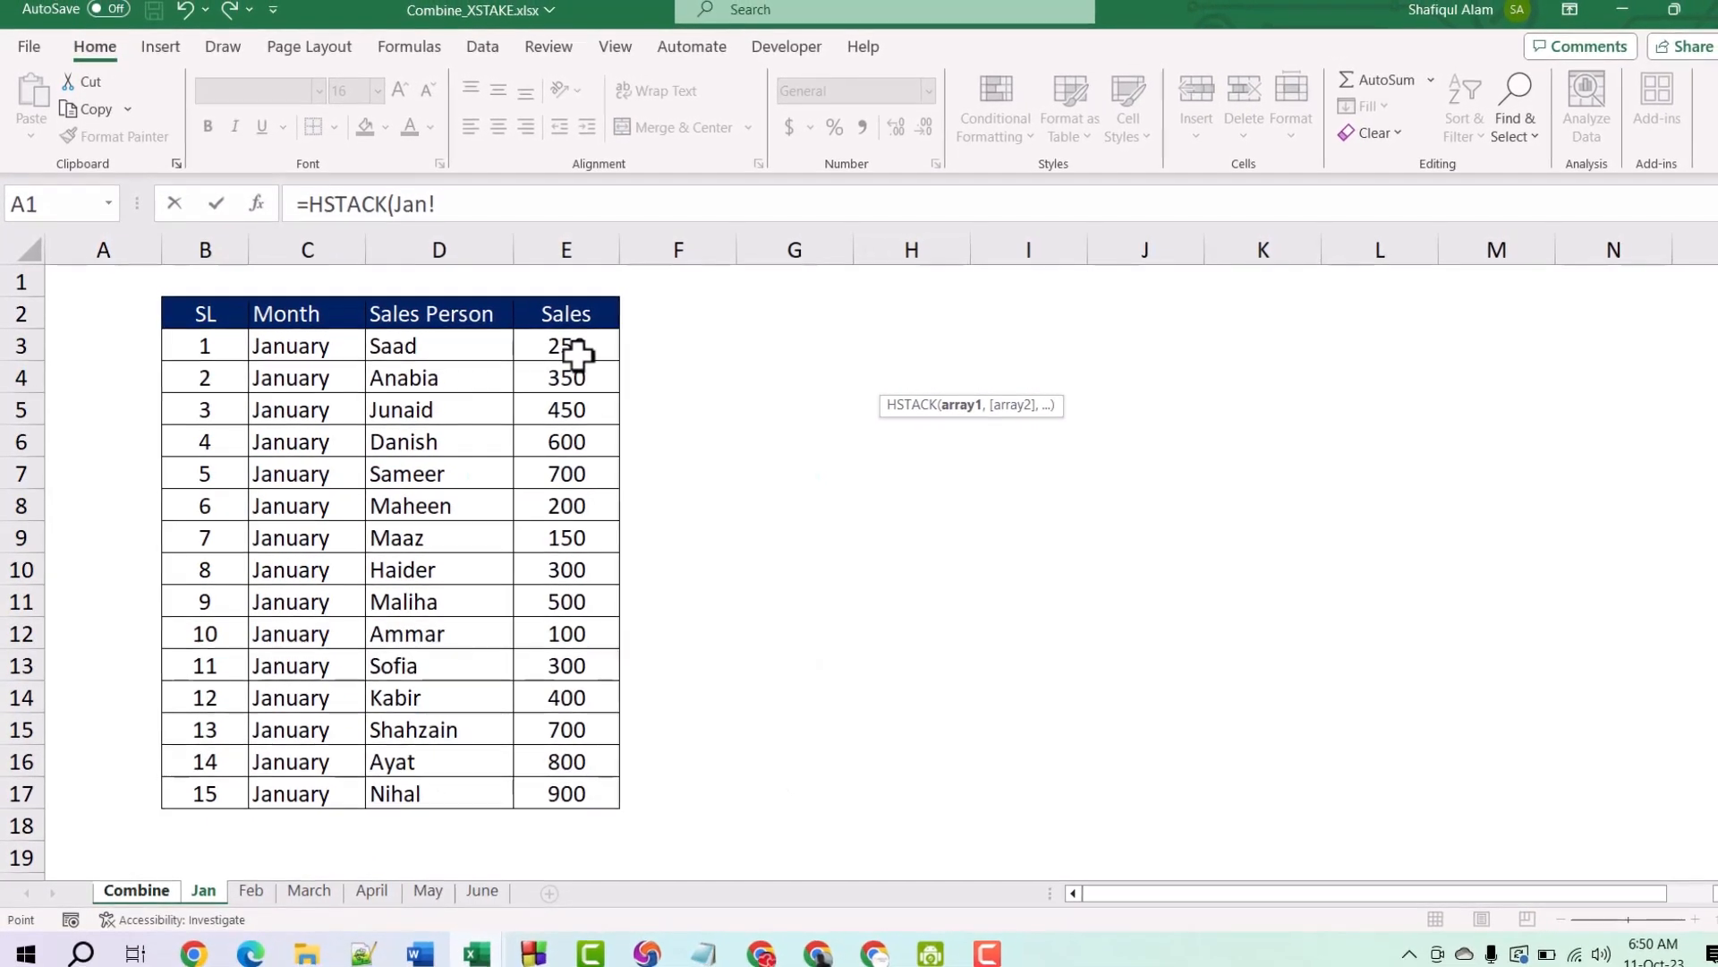
left_click_drag(572, 351, 583, 776)
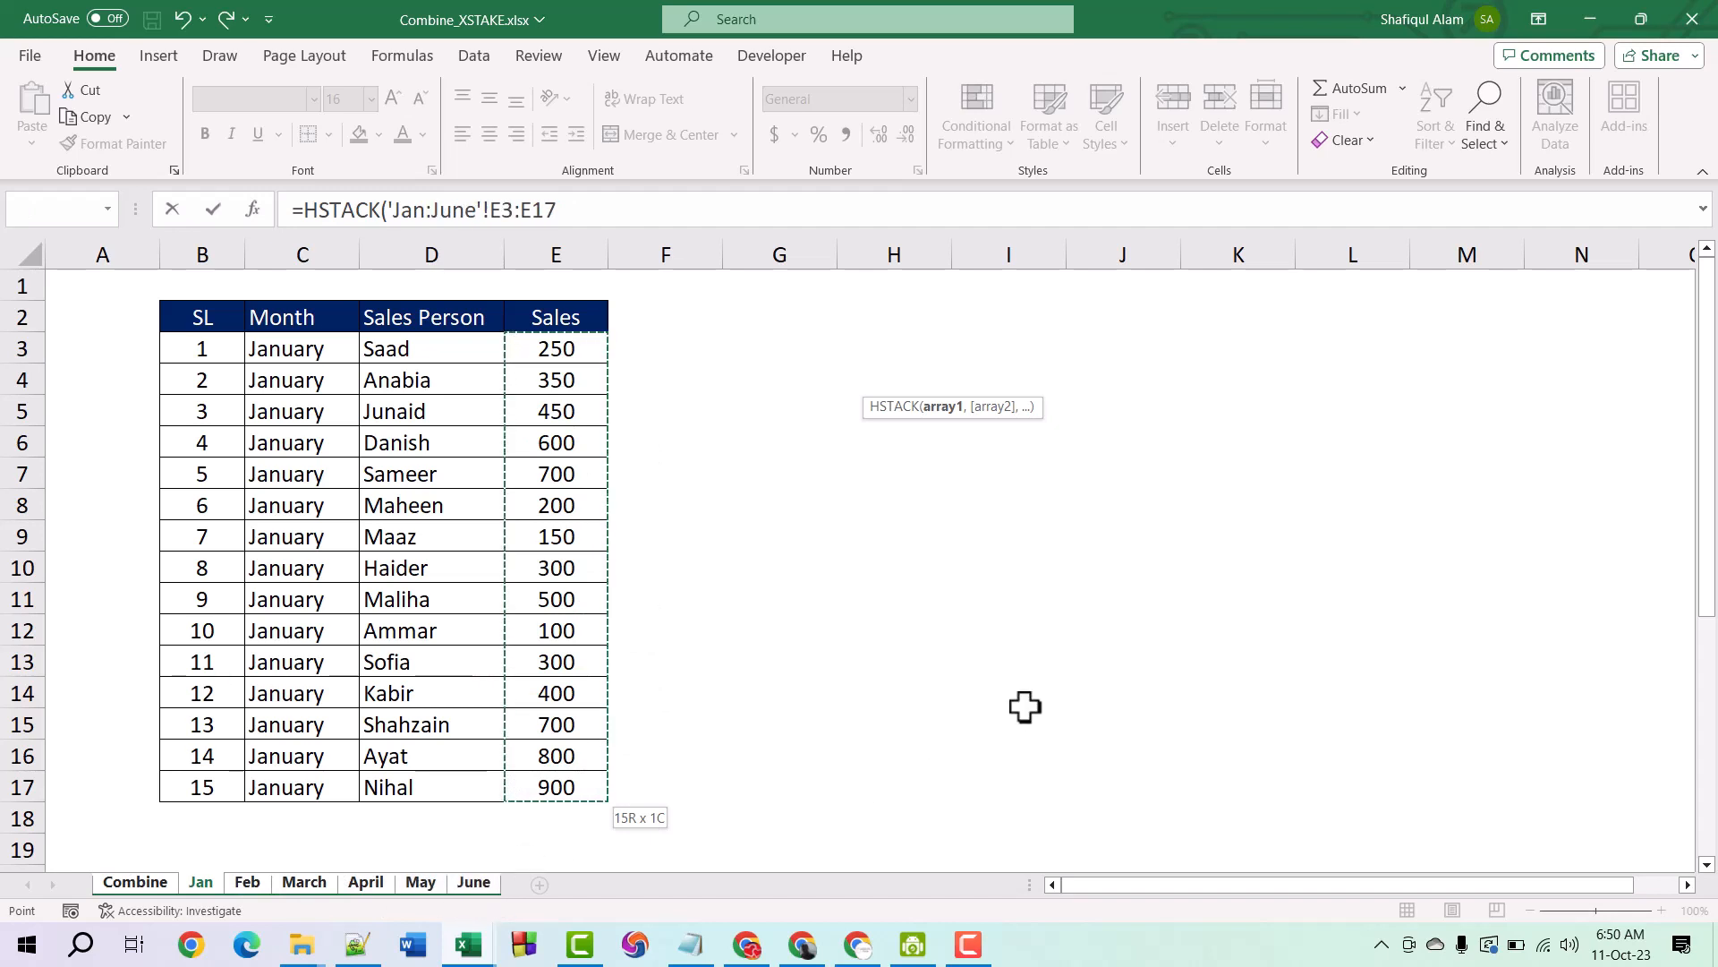
type(")")
key("Return")
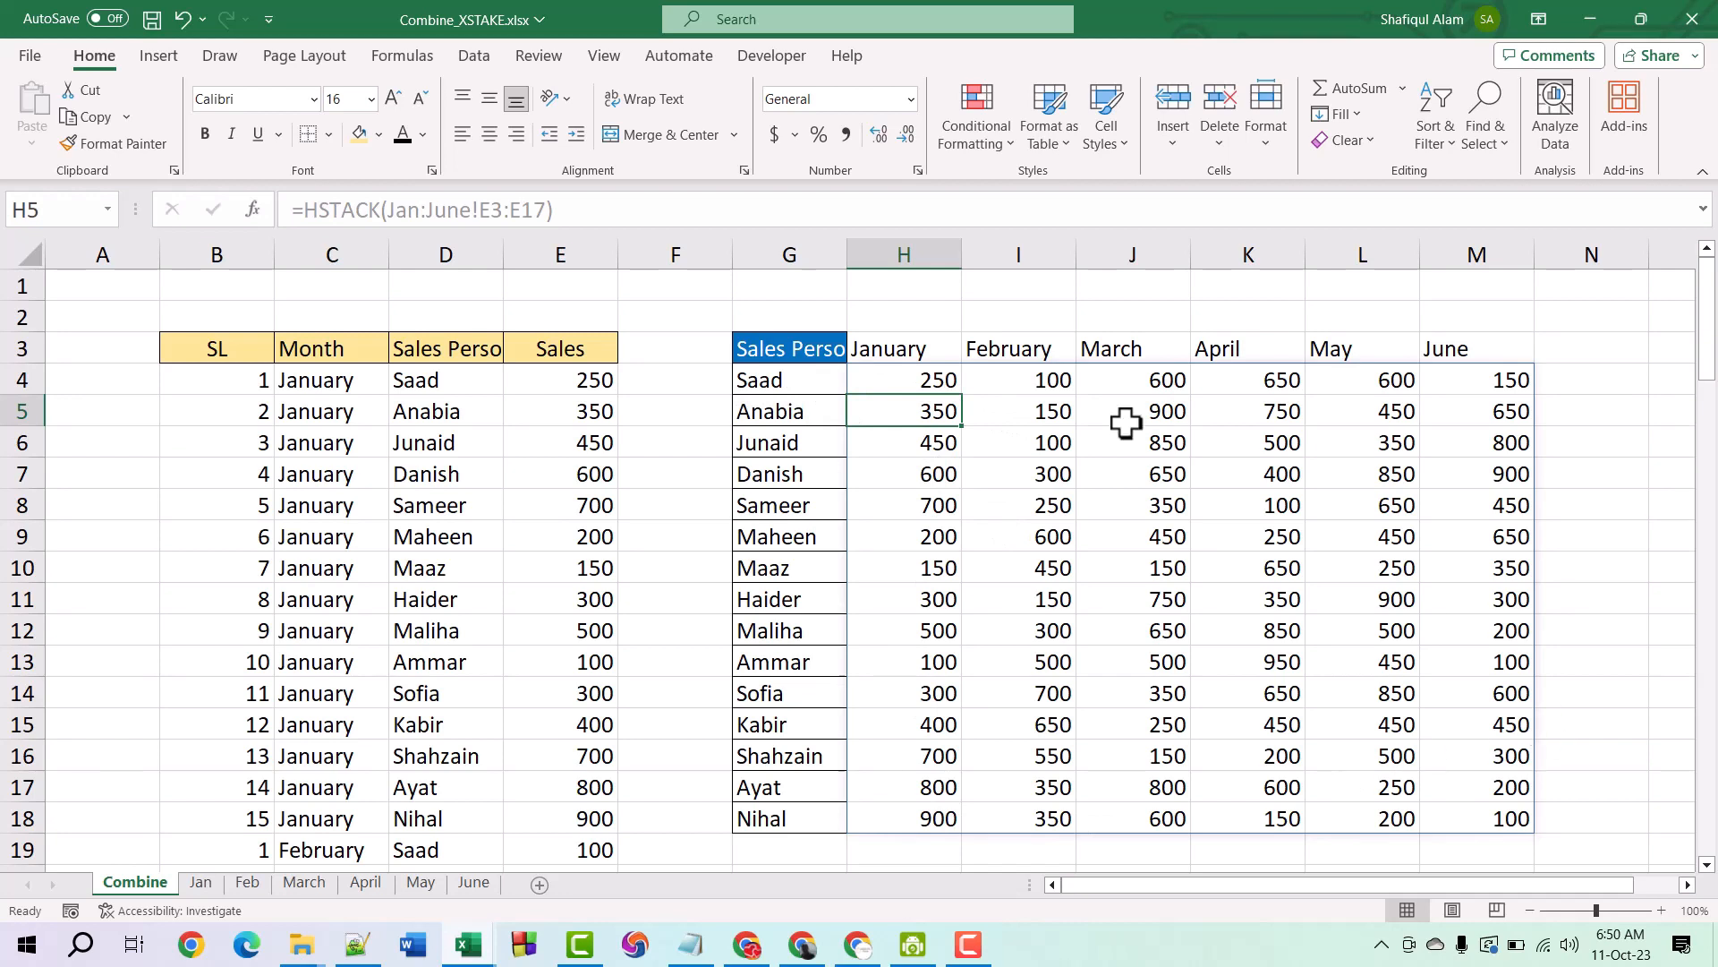
Shade the header row G3:M3 light blue and apply borders to the sales table G3:M18.
left_click_drag(827, 346, 1495, 360)
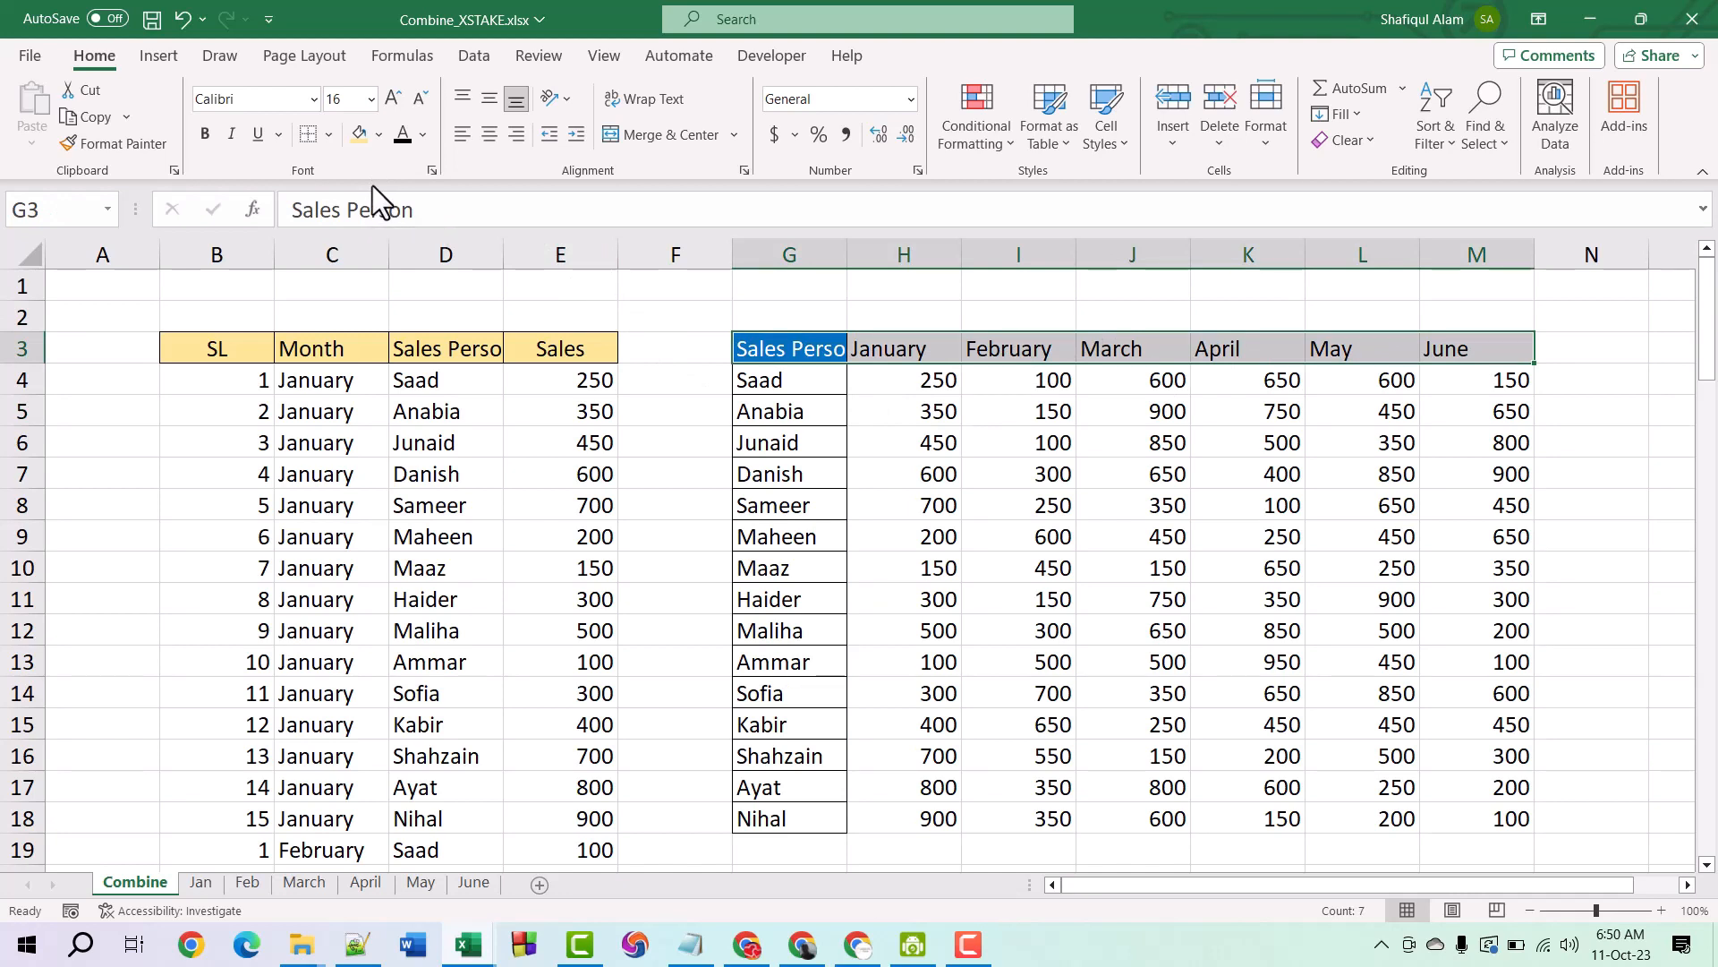
left_click(363, 131)
left_click(1132, 568)
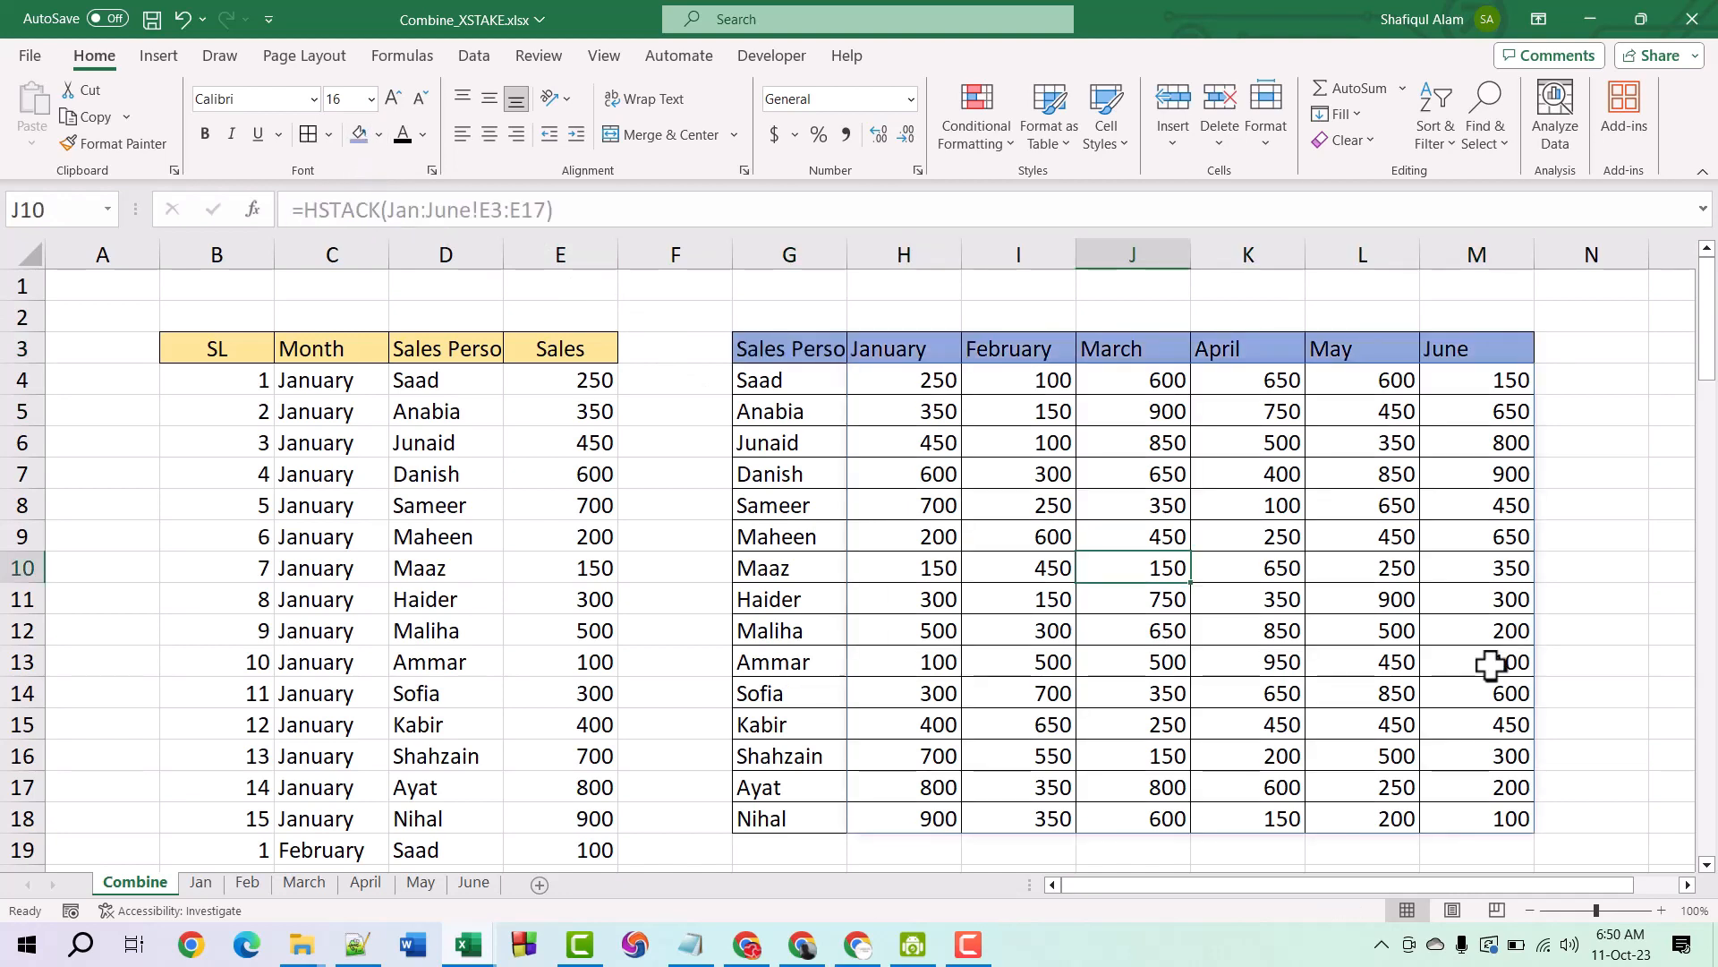
scroll(1490, 664, "down", 2)
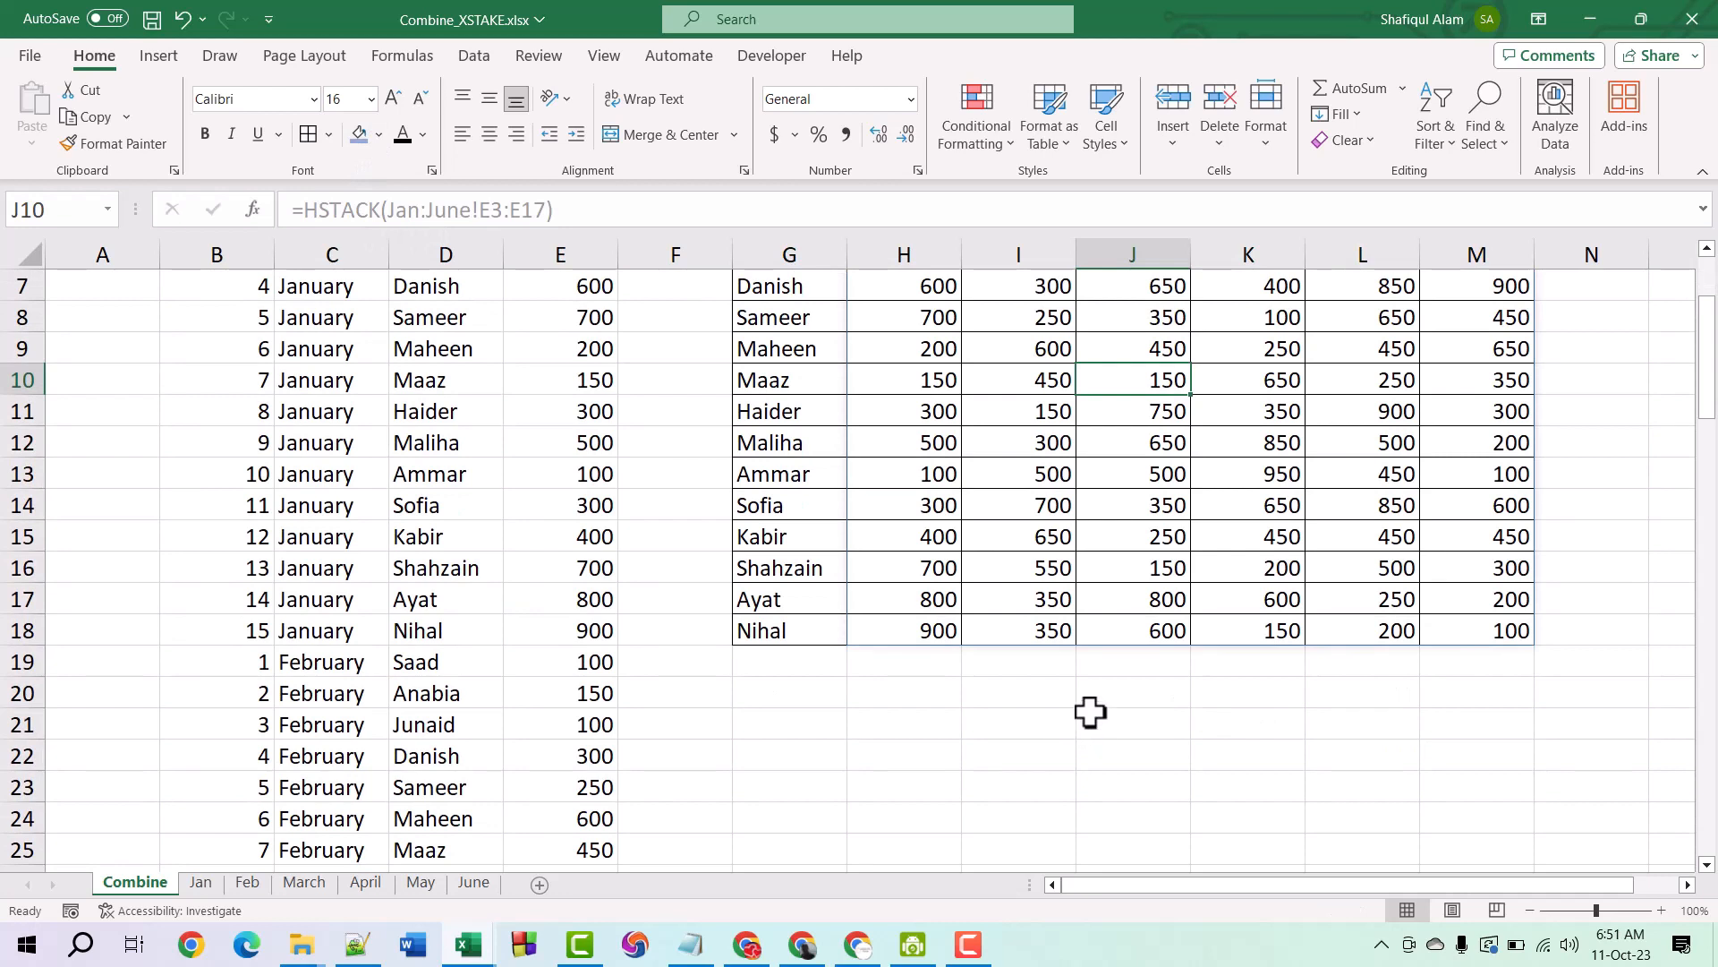
scroll(792, 725, "down", 3)
scroll(790, 721, "up", 5)
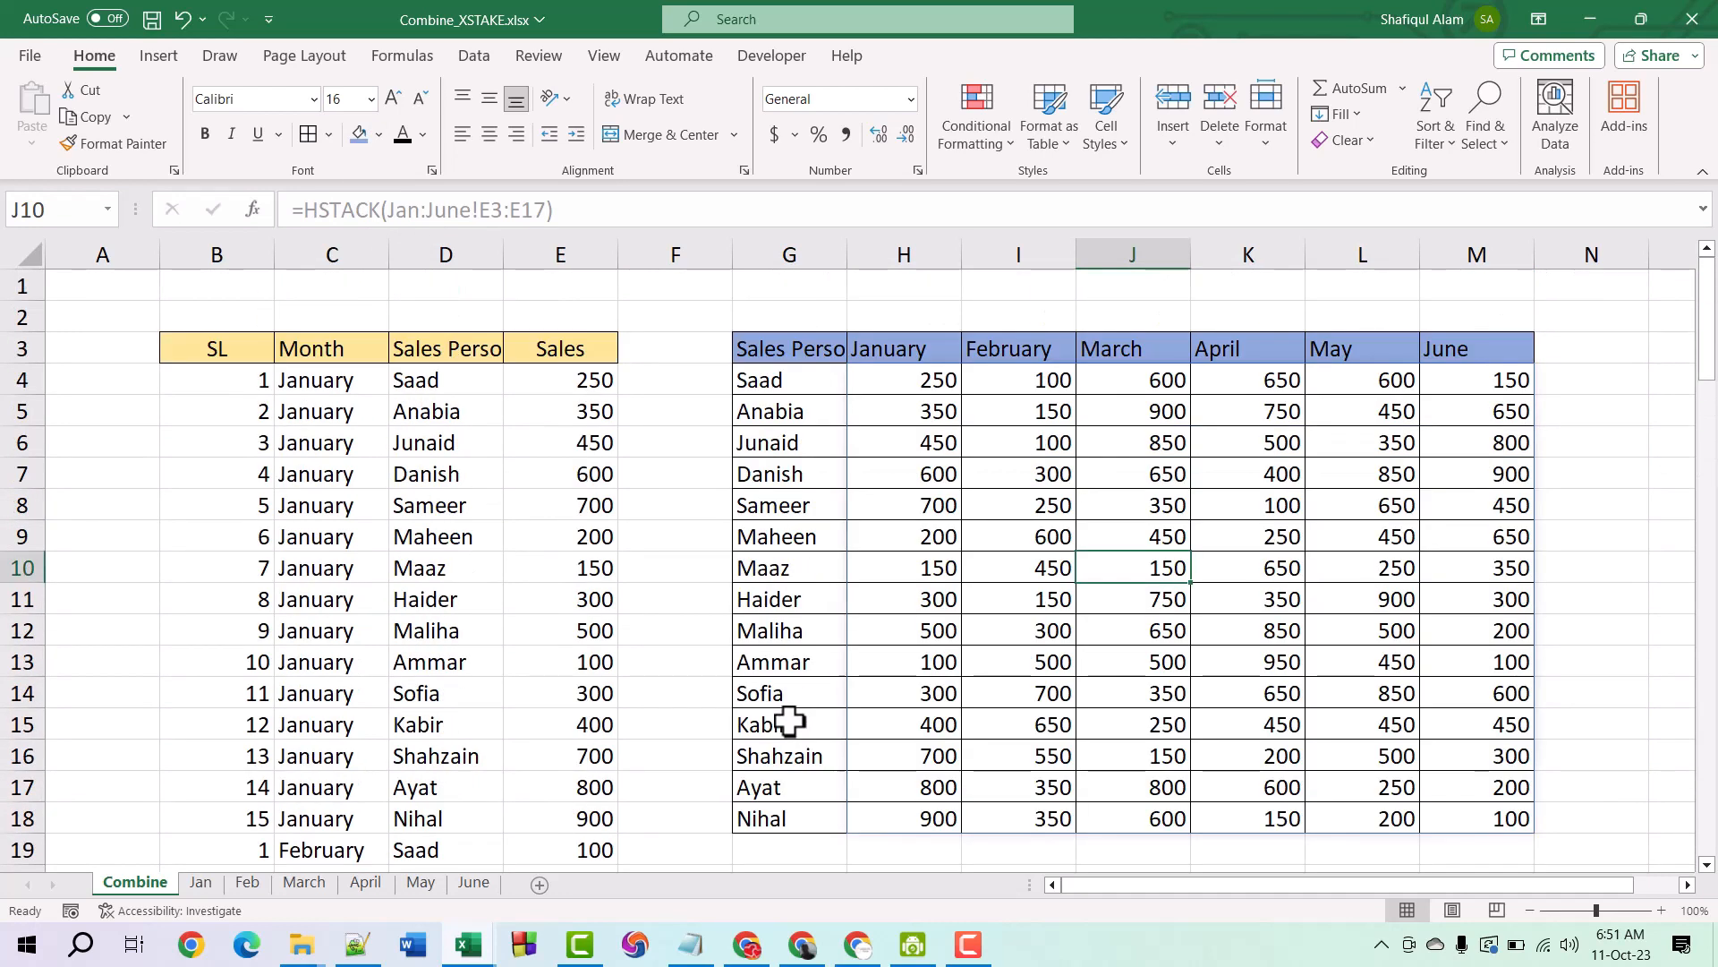